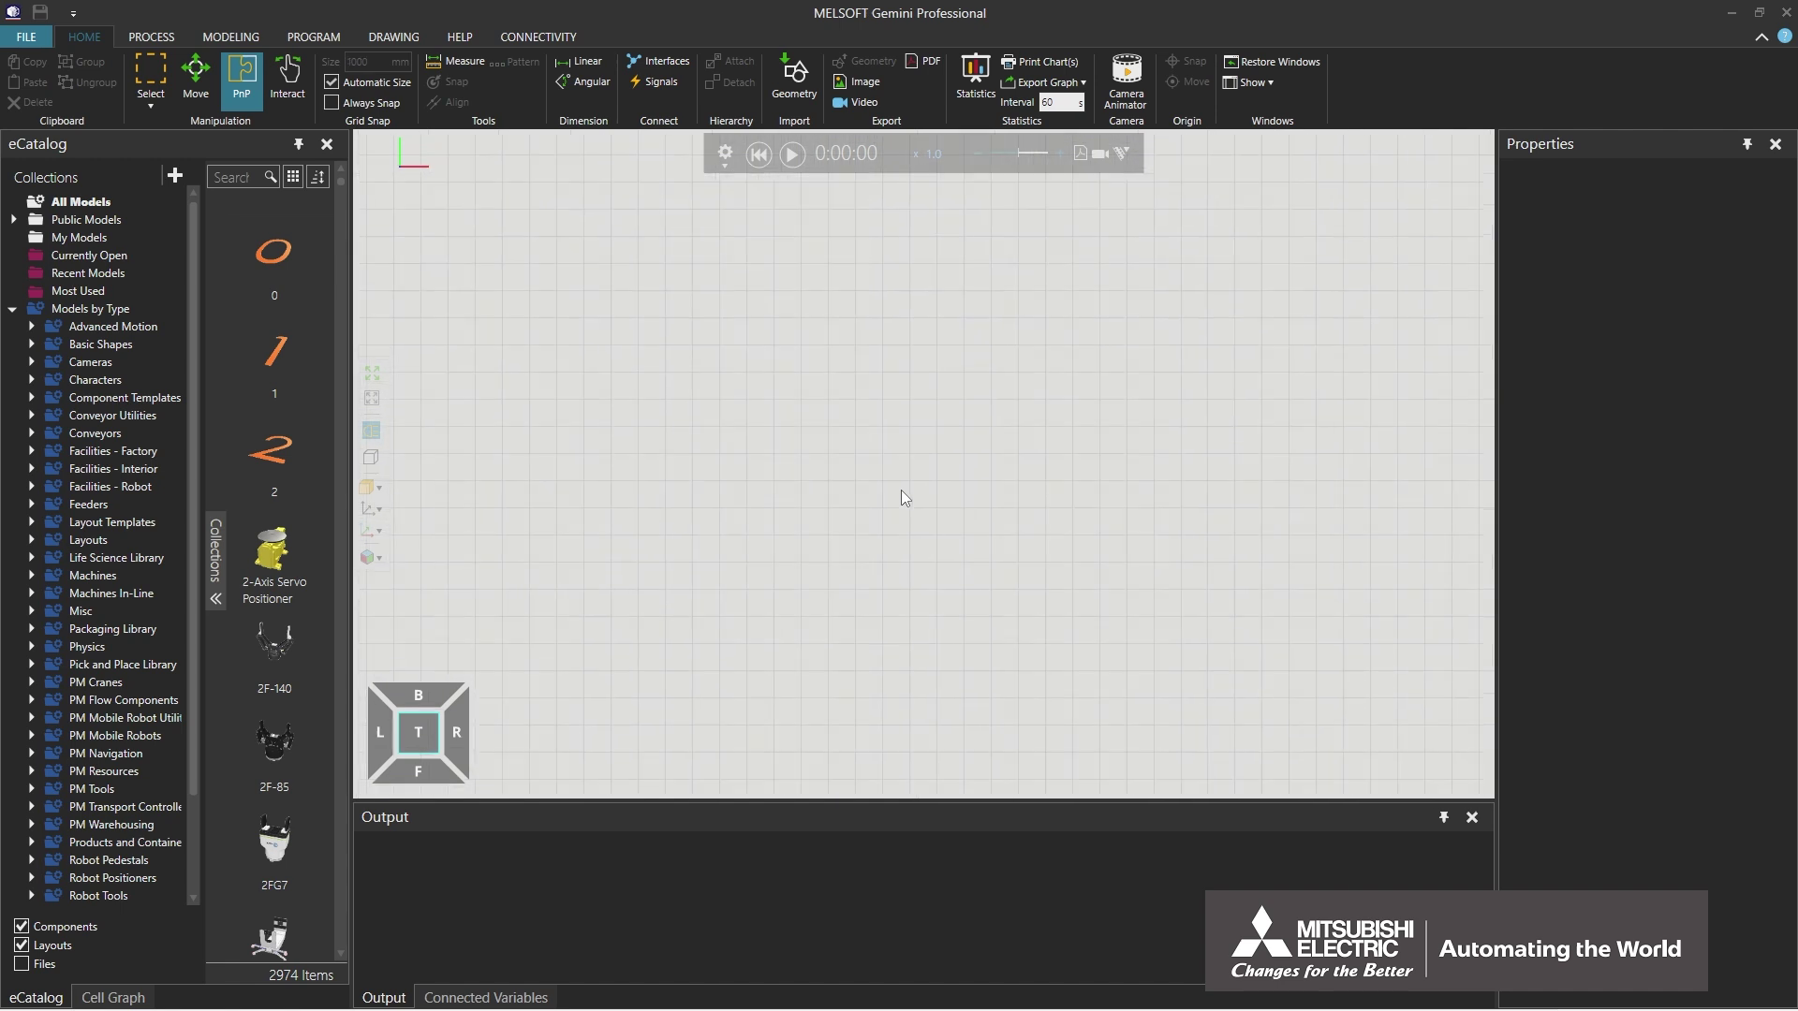
# Place a Visual Components Parametric Lathe from the Machines collection in the layout at about X -16, Y 5959
pyautogui.scroll(3, 906, 497)
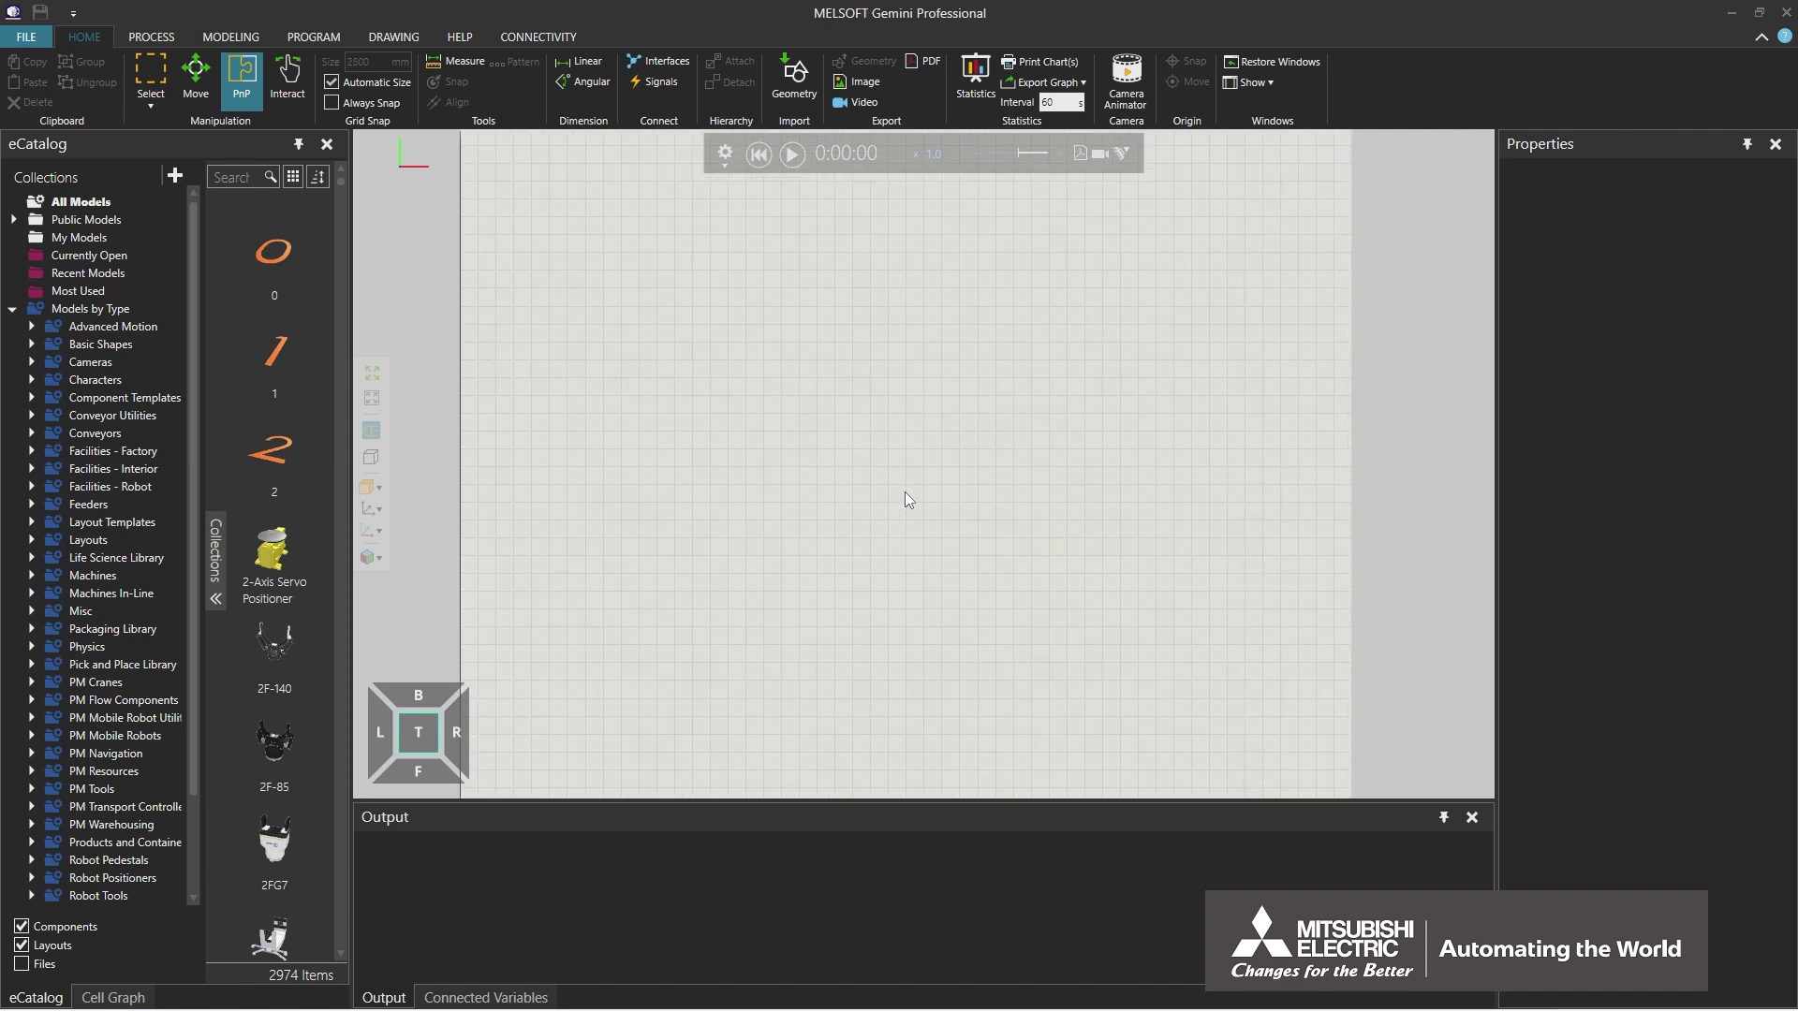
pyautogui.scroll(2, 907, 497)
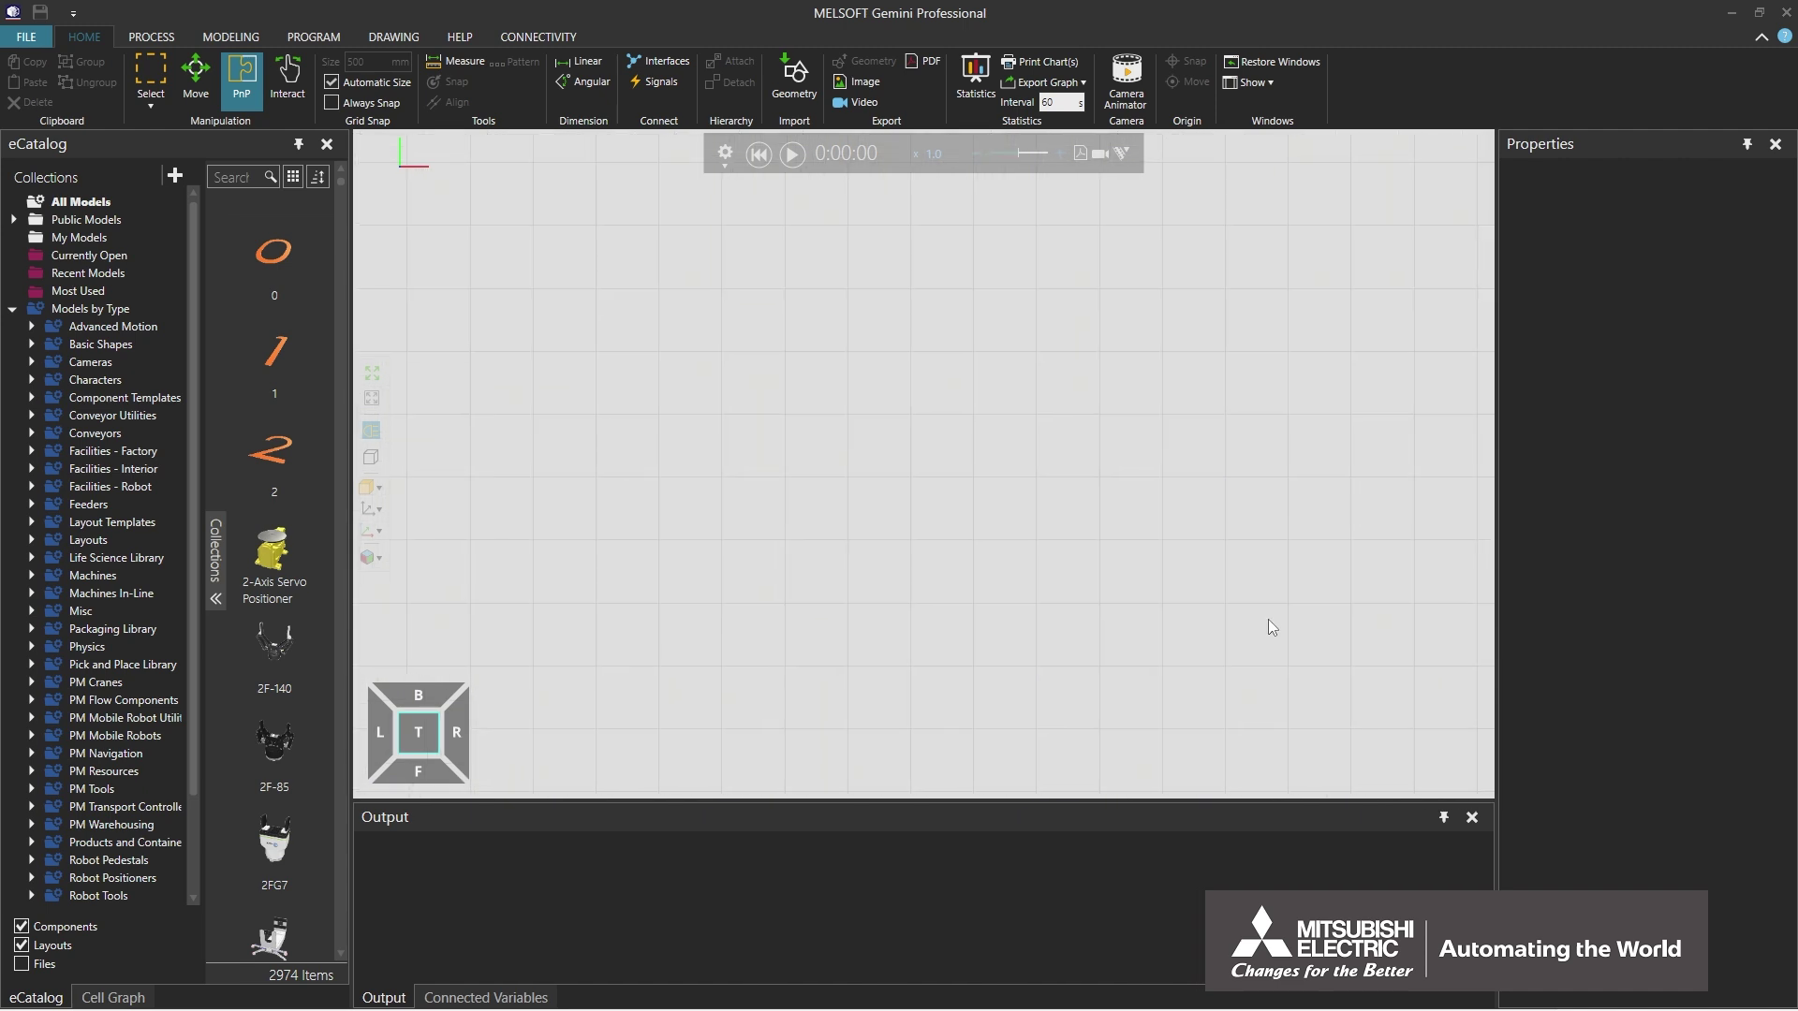
pyautogui.moveTo(947, 578); pyautogui.dragTo(945, 535, button='right')
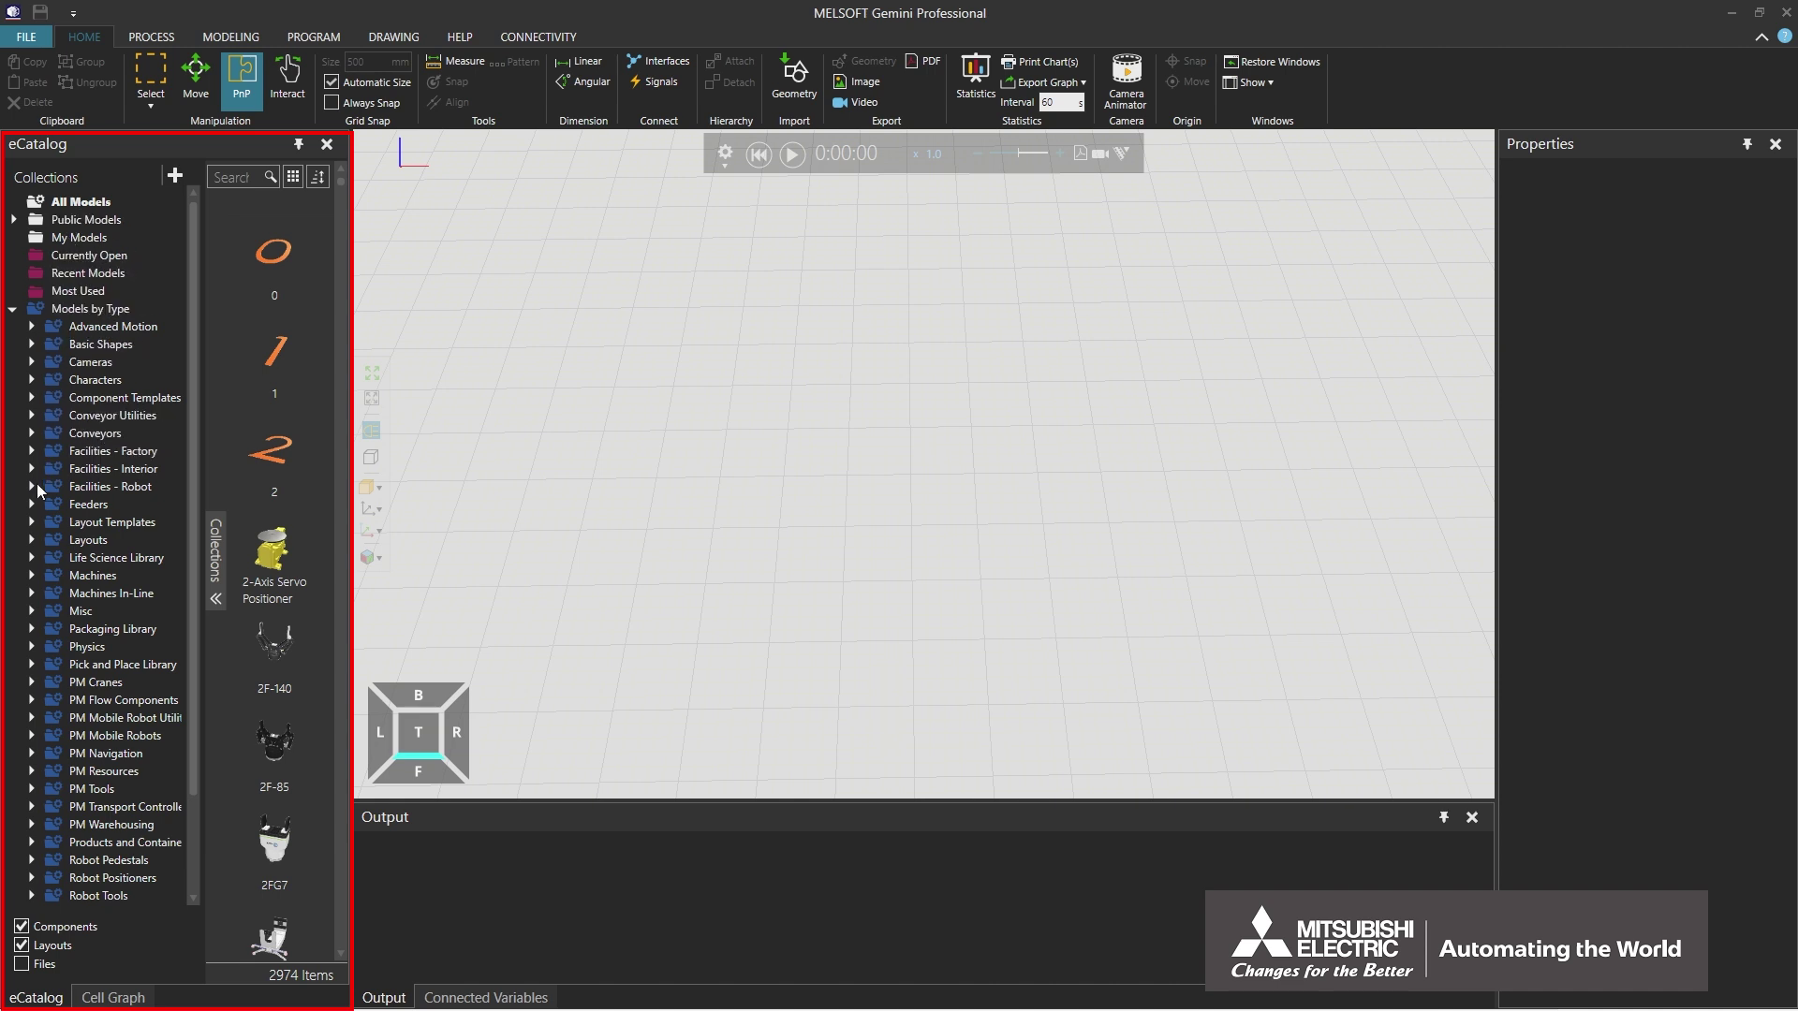
pyautogui.click(30, 576)
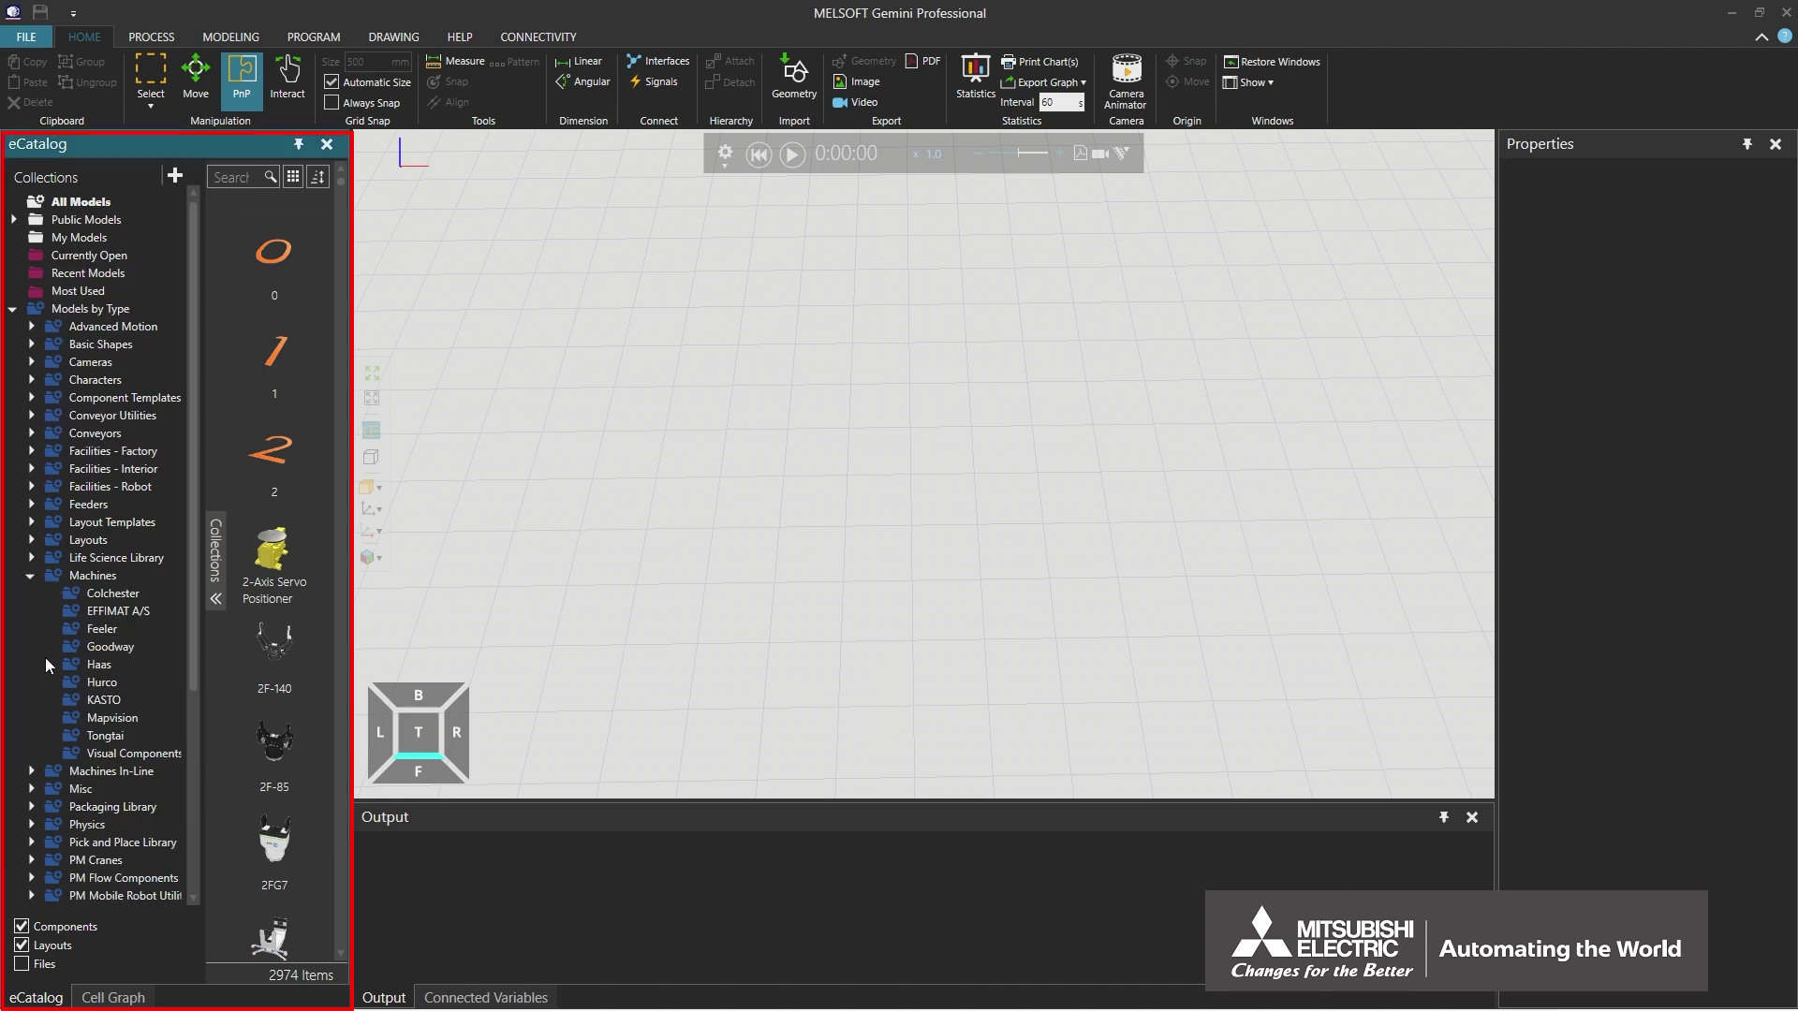
pyautogui.click(64, 750)
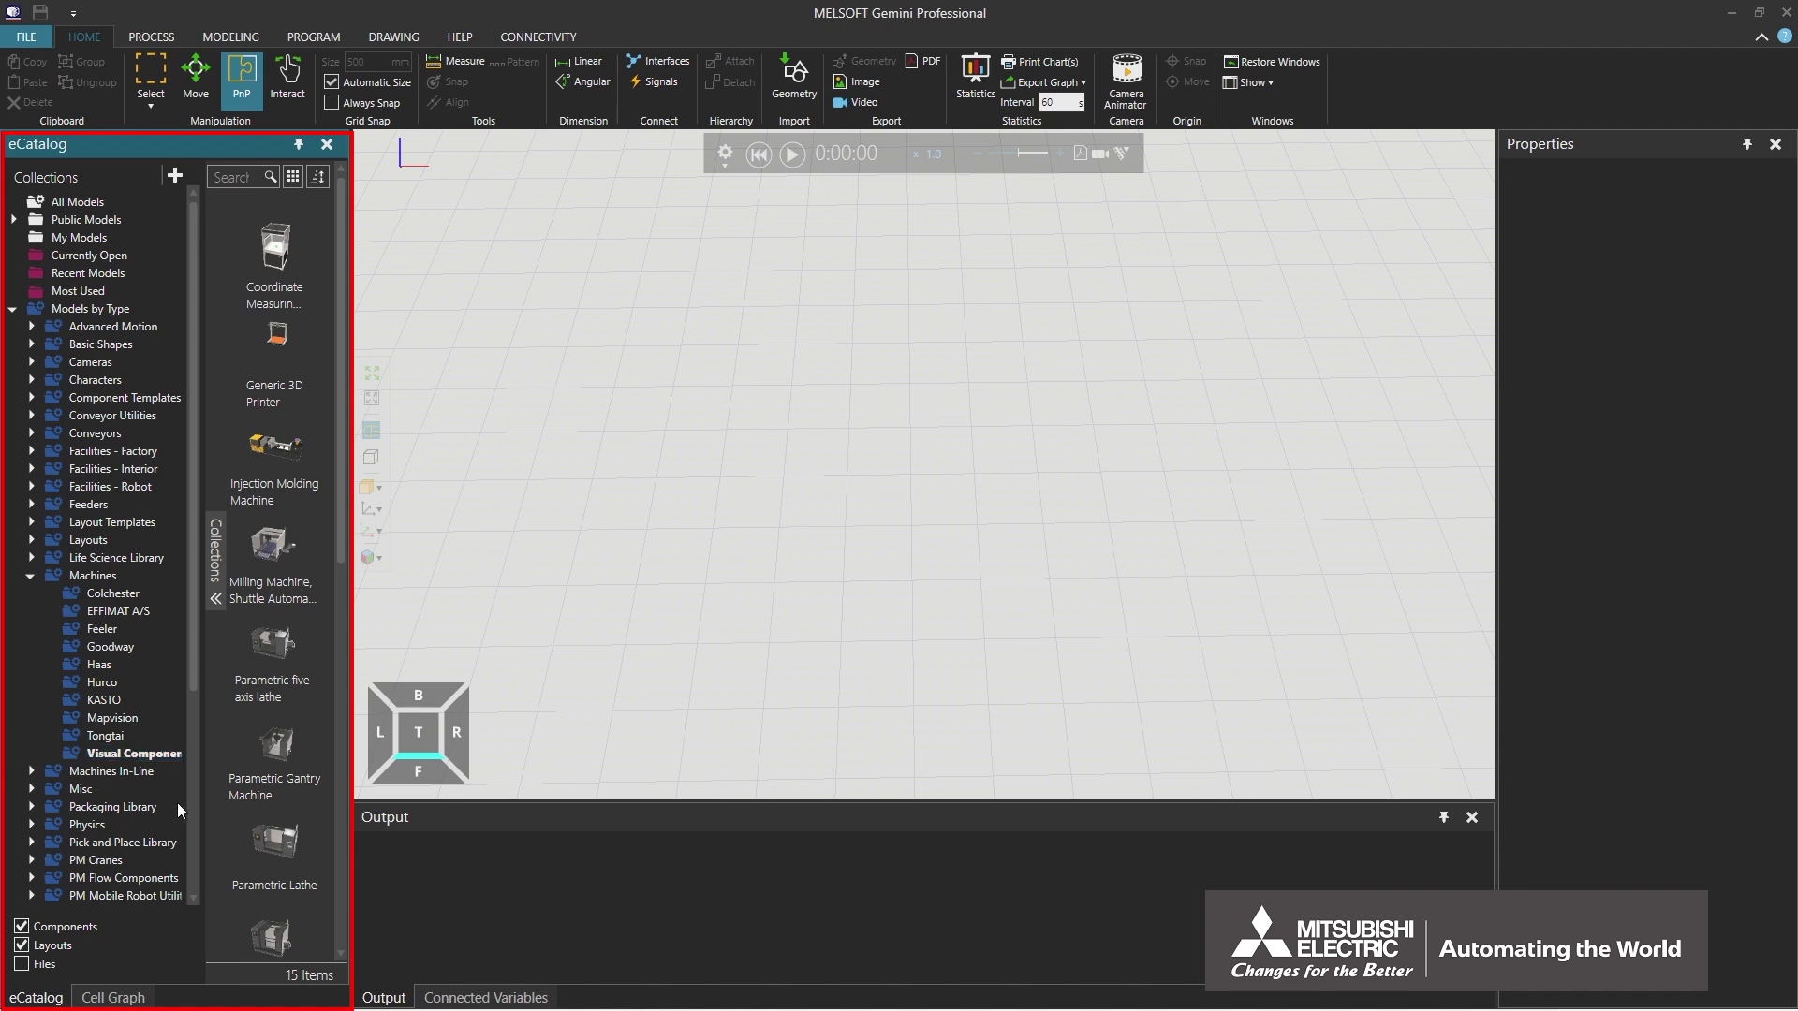
pyautogui.click(243, 858)
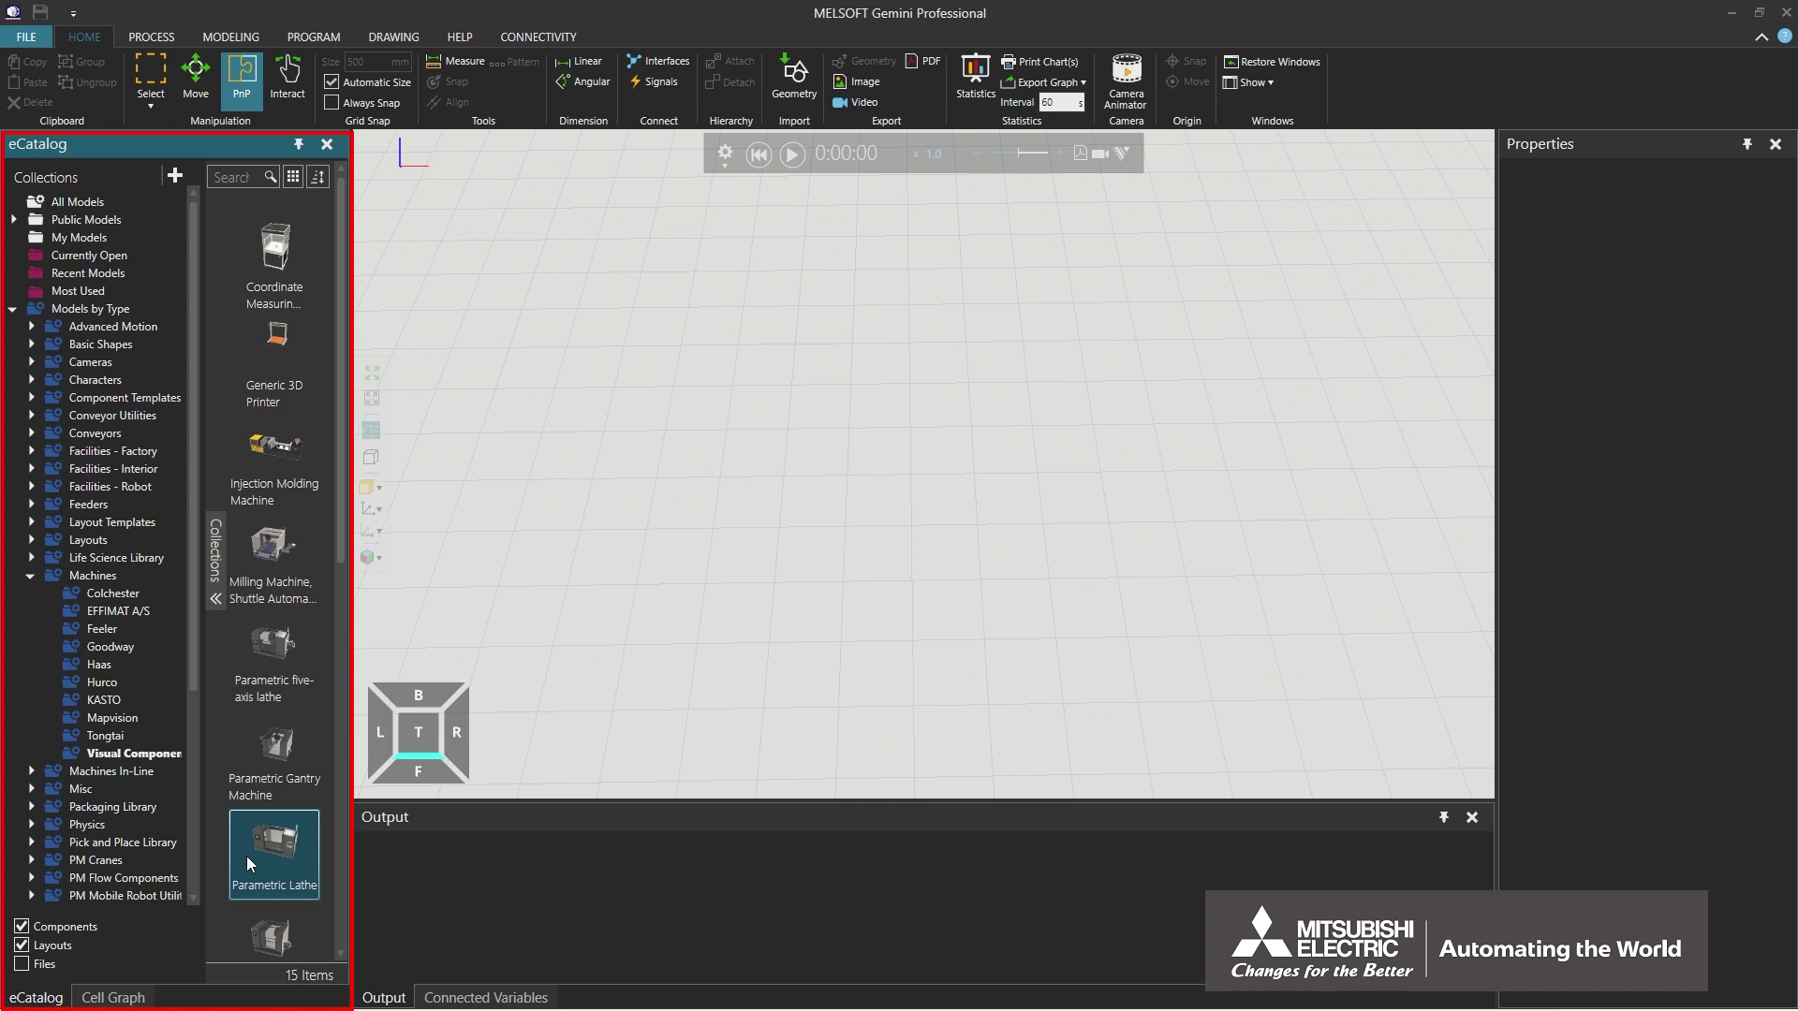
pyautogui.moveTo(245, 856); pyautogui.dragTo(592, 766)
pyautogui.moveTo(909, 385); pyautogui.dragTo(909, 386)
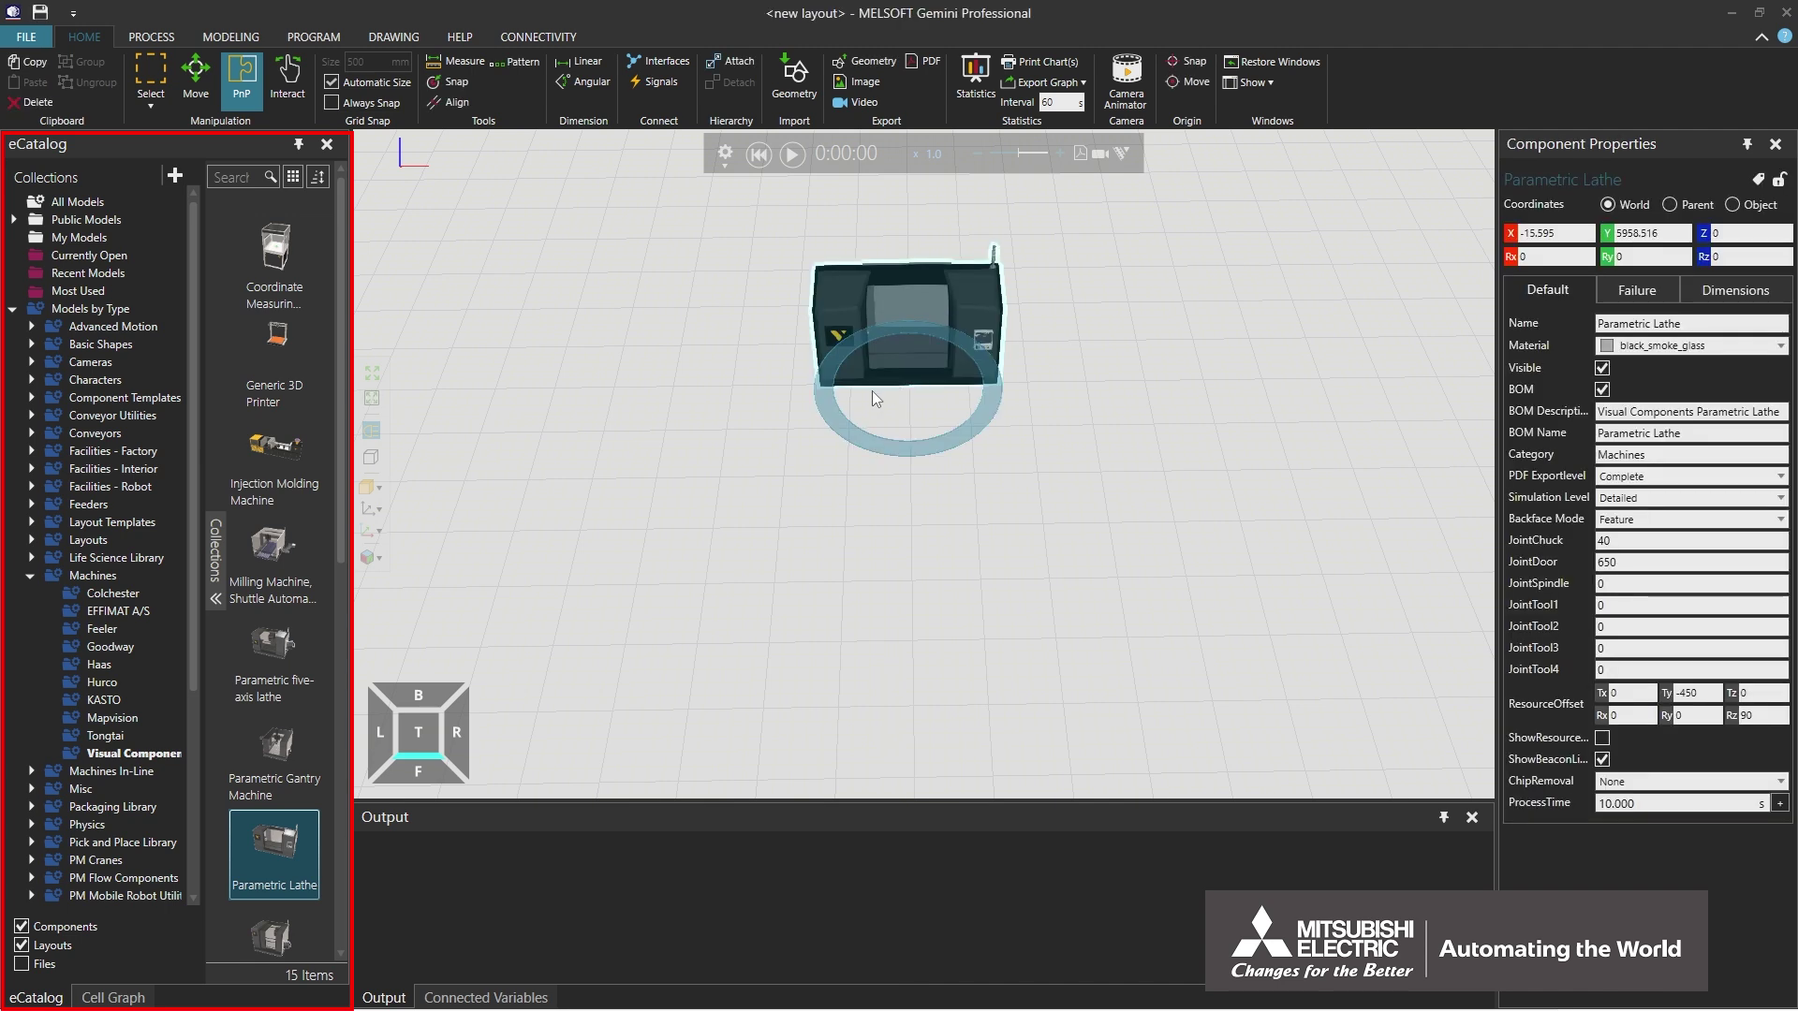
# Place a Feeder from the PM Flow Components collection in front of the lathe at about X -3478, Y 2984
pyautogui.moveTo(193, 485); pyautogui.dragTo(179, 619)
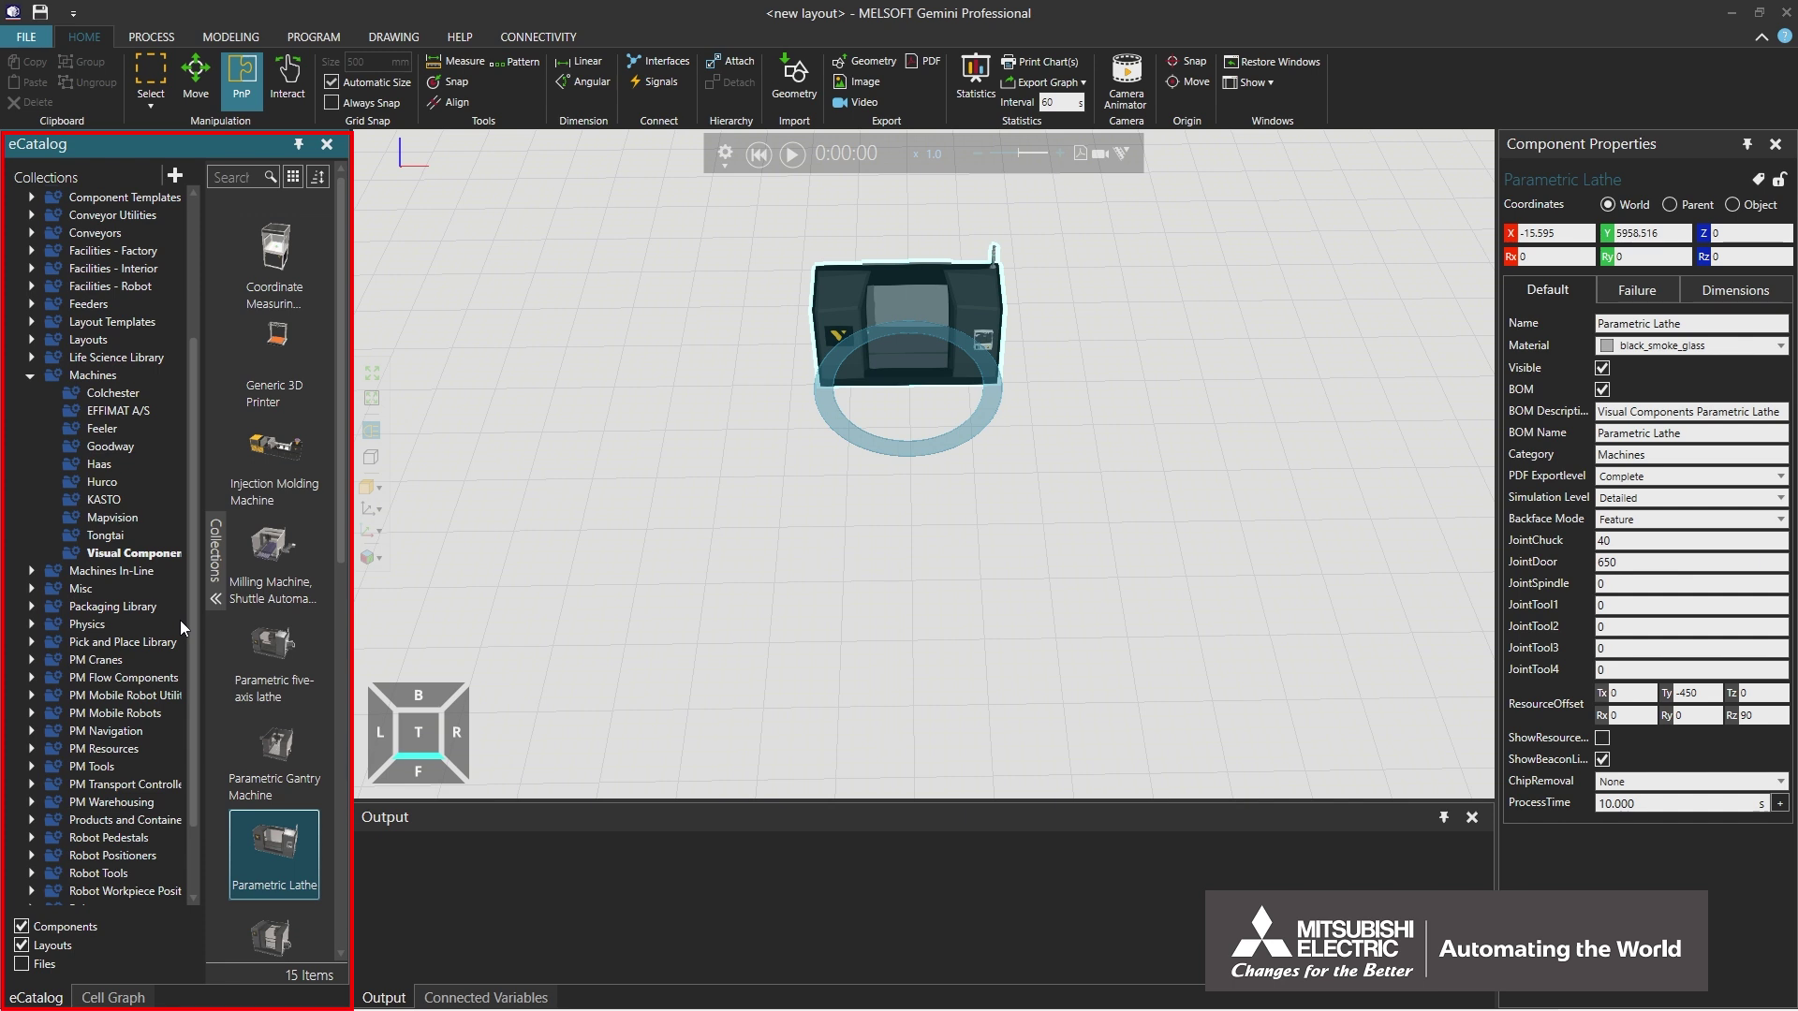
pyautogui.click(32, 677)
pyautogui.click(72, 697)
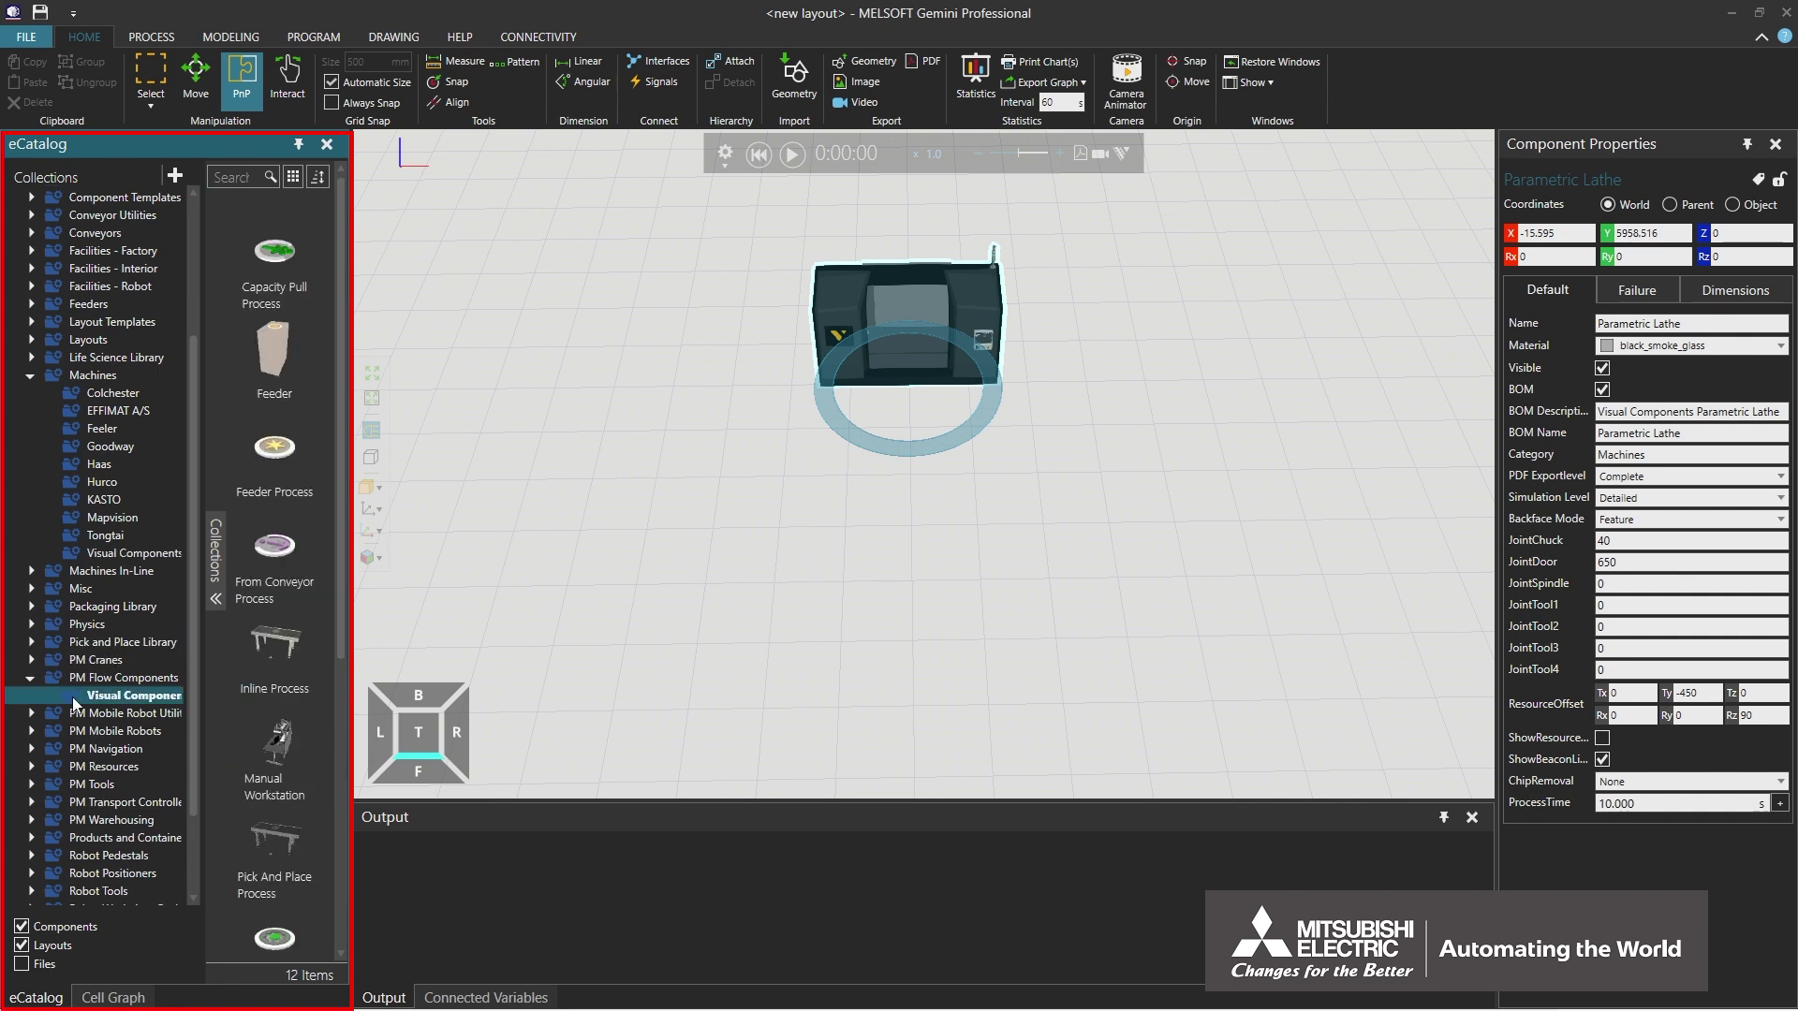
pyautogui.moveTo(272, 365); pyautogui.dragTo(611, 487)
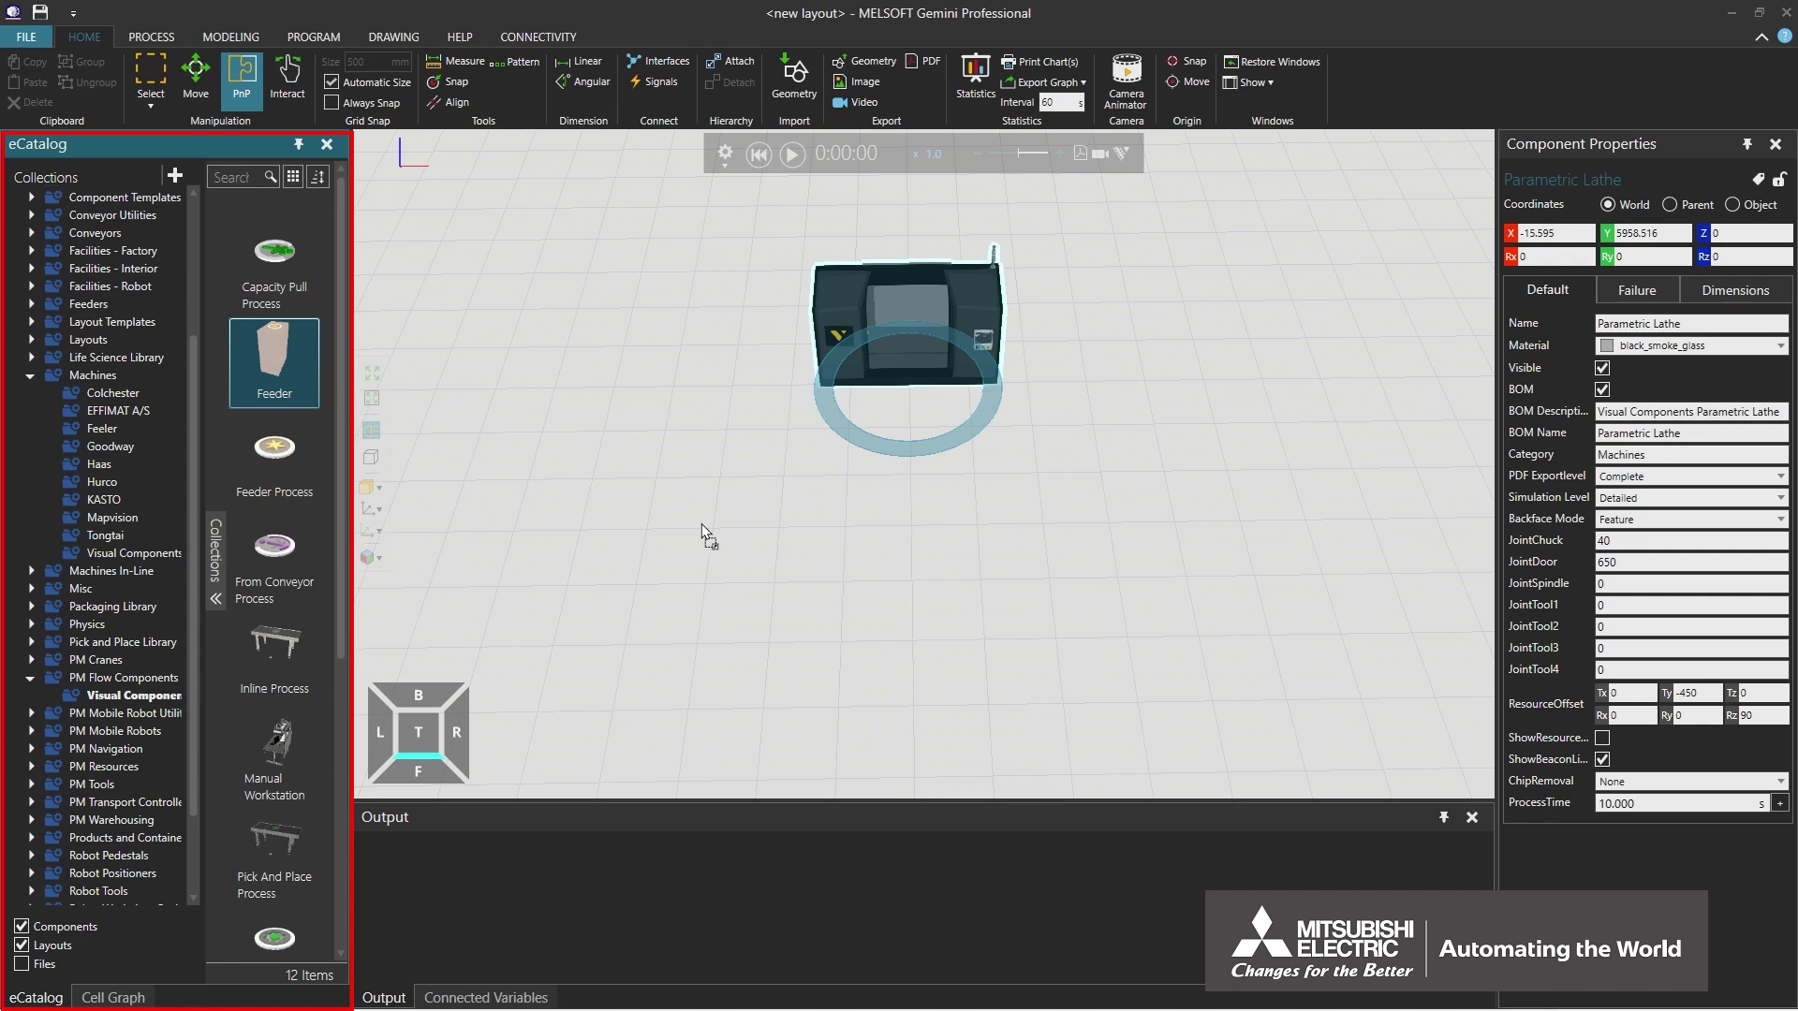
pyautogui.moveTo(693, 527); pyautogui.dragTo(681, 528)
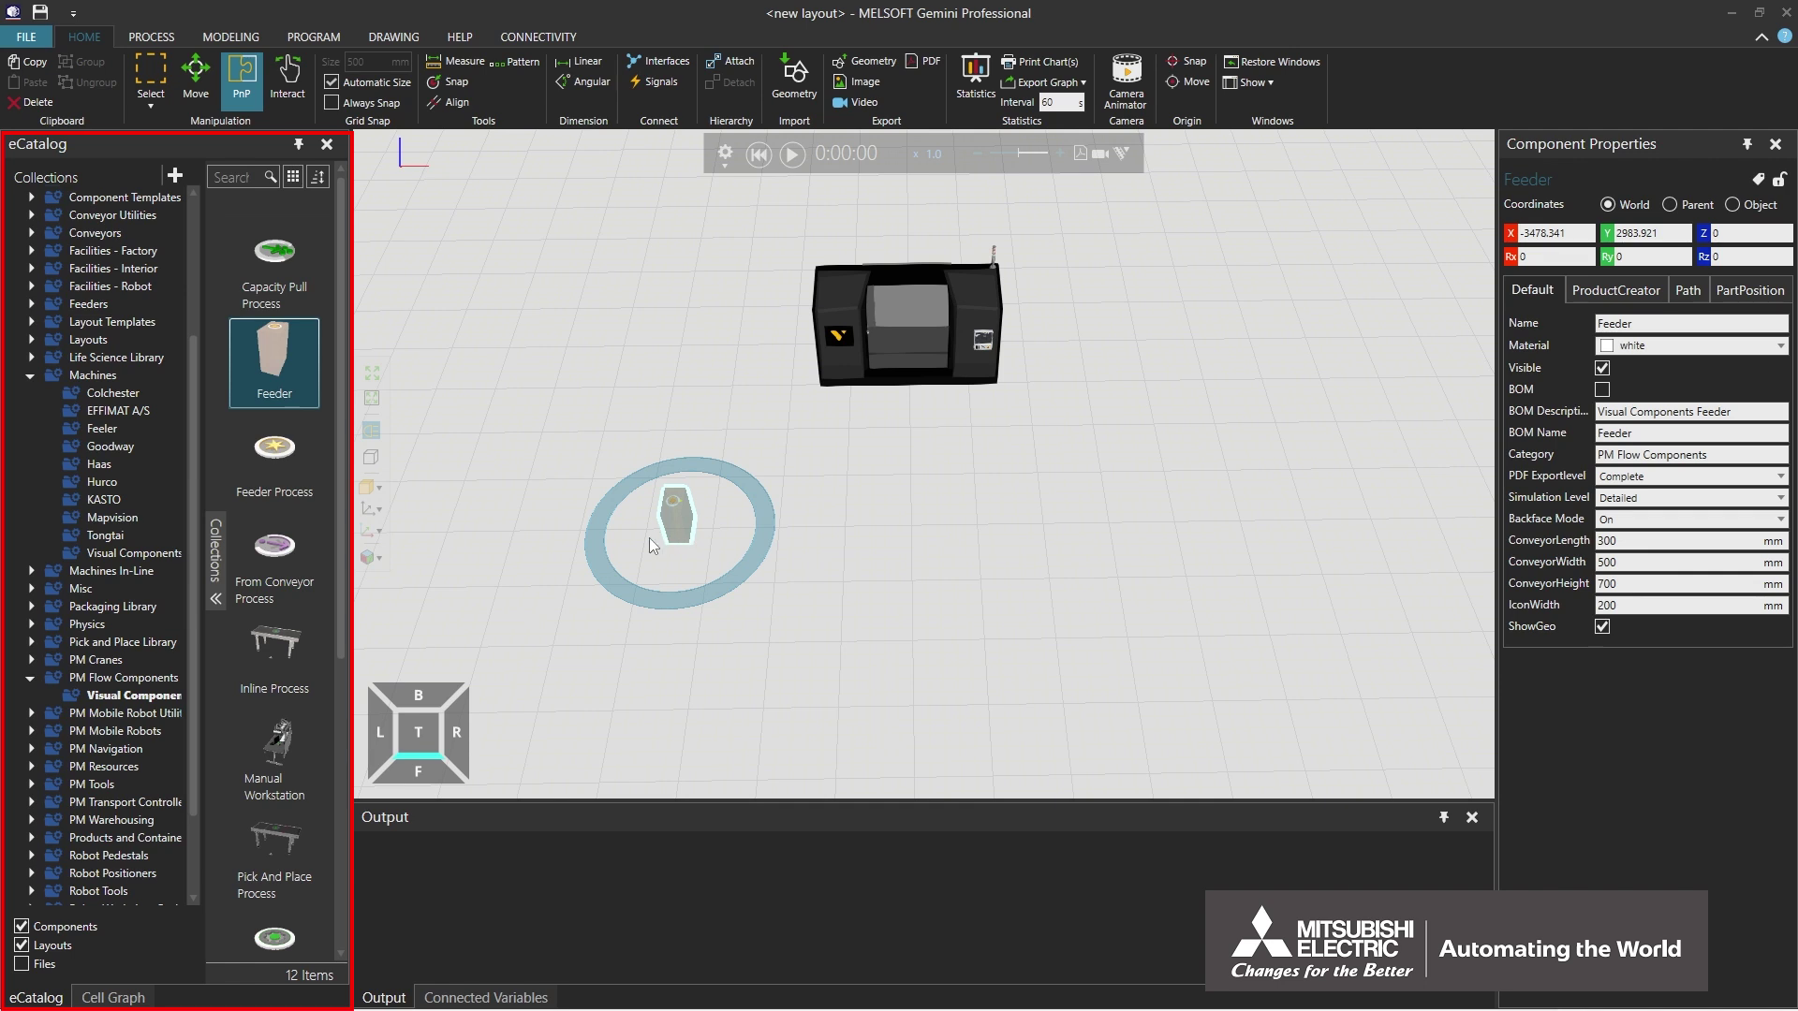
# Place a From Conveyor Process at about X -983, Y 1011 and a To Conveyor Process at about X 691, Y 716
pyautogui.moveTo(277, 547); pyautogui.dragTo(608, 586)
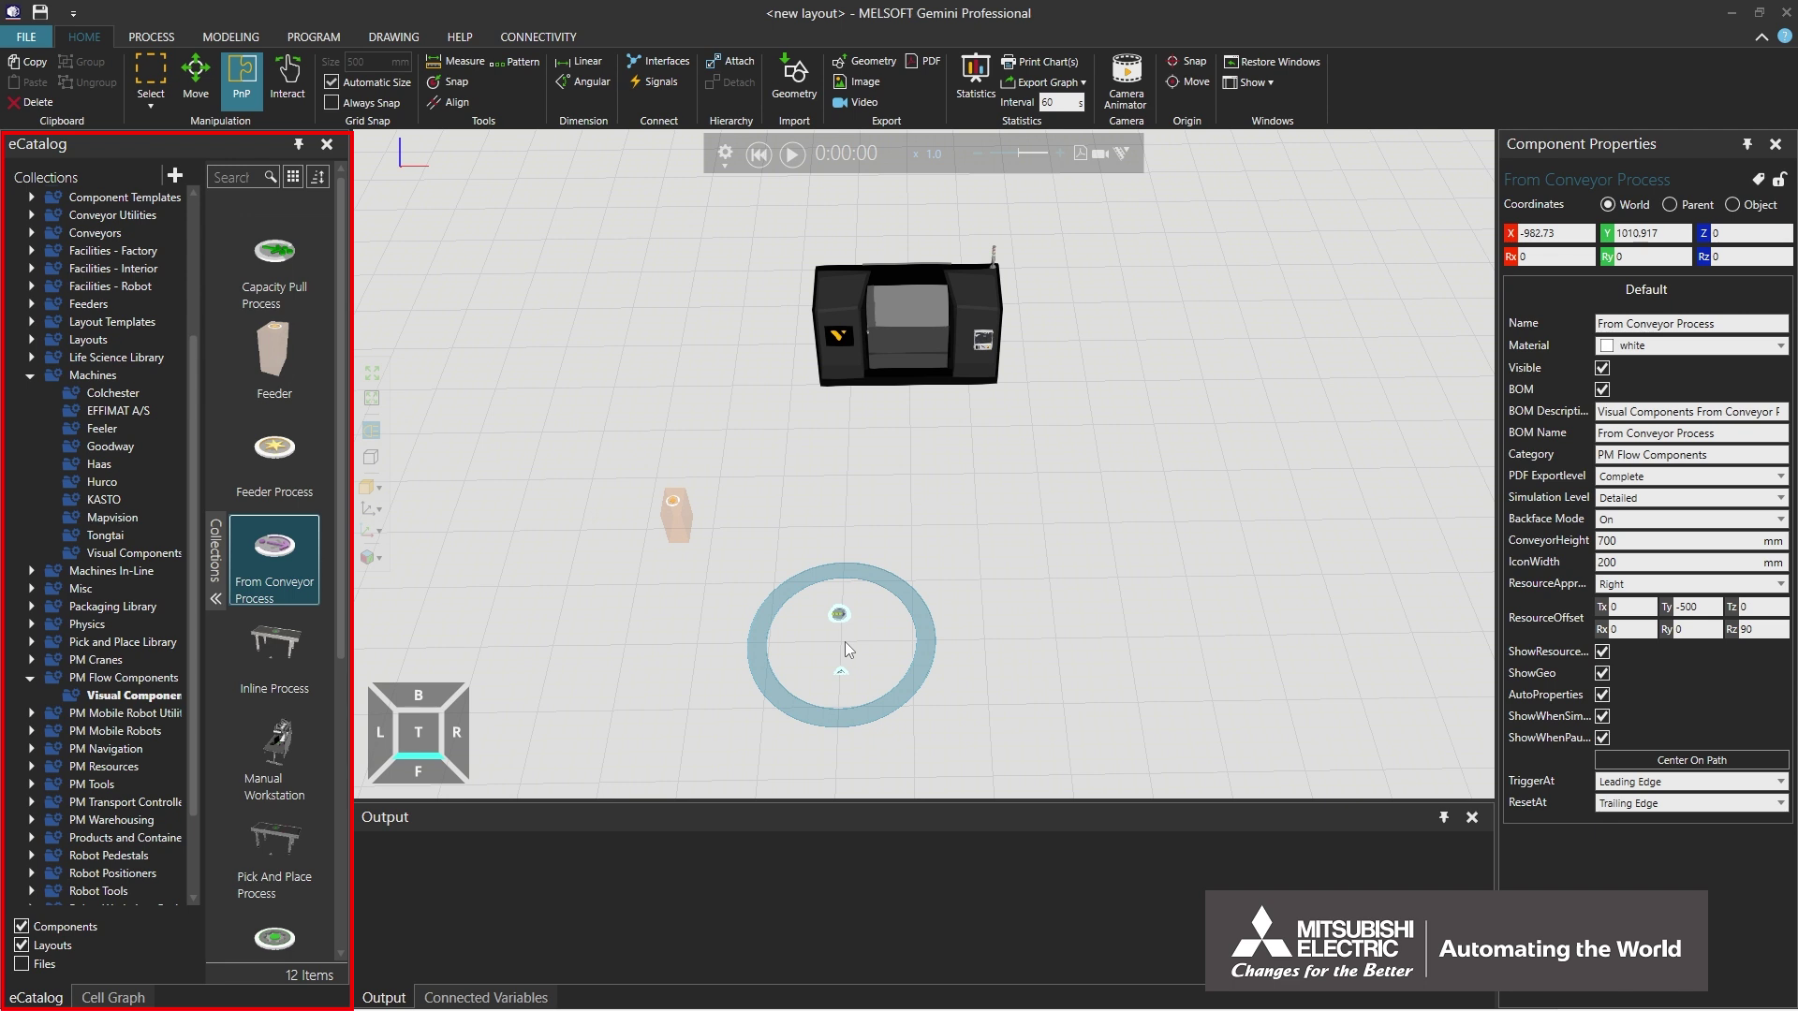
pyautogui.moveTo(343, 615); pyautogui.dragTo(337, 895)
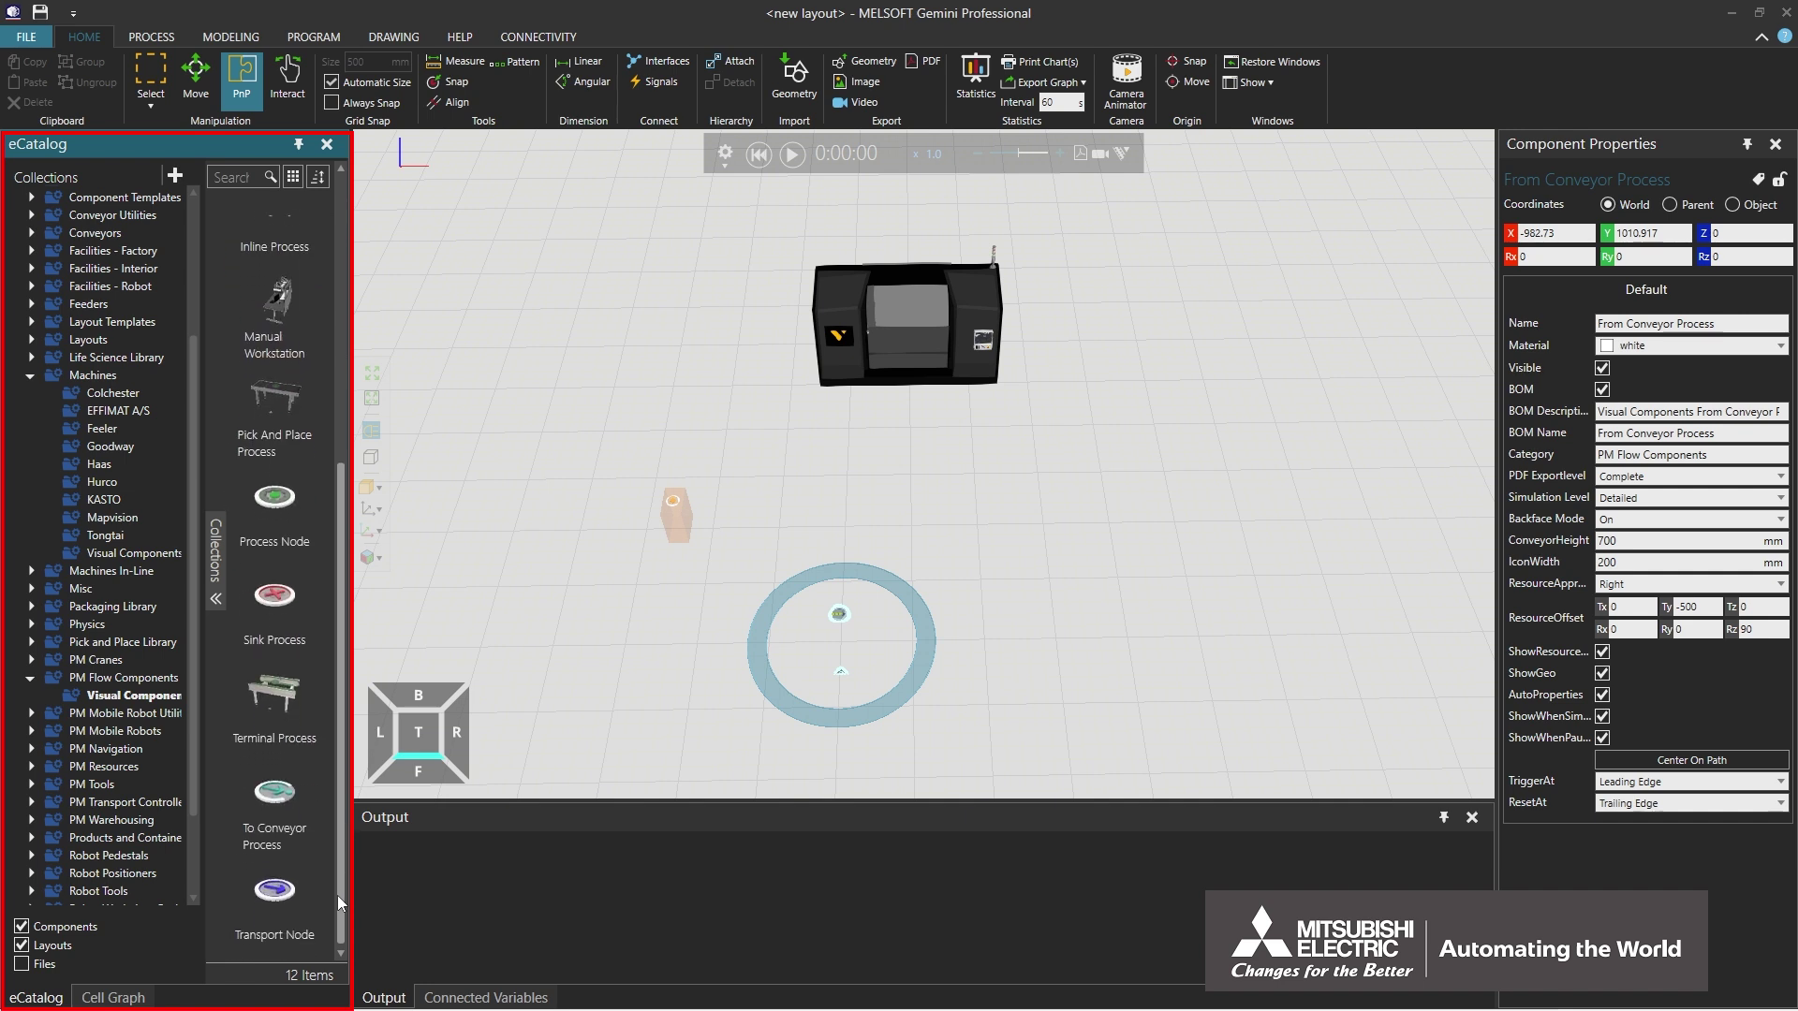
pyautogui.moveTo(278, 803); pyautogui.dragTo(773, 777)
pyautogui.moveTo(963, 661); pyautogui.dragTo(963, 657)
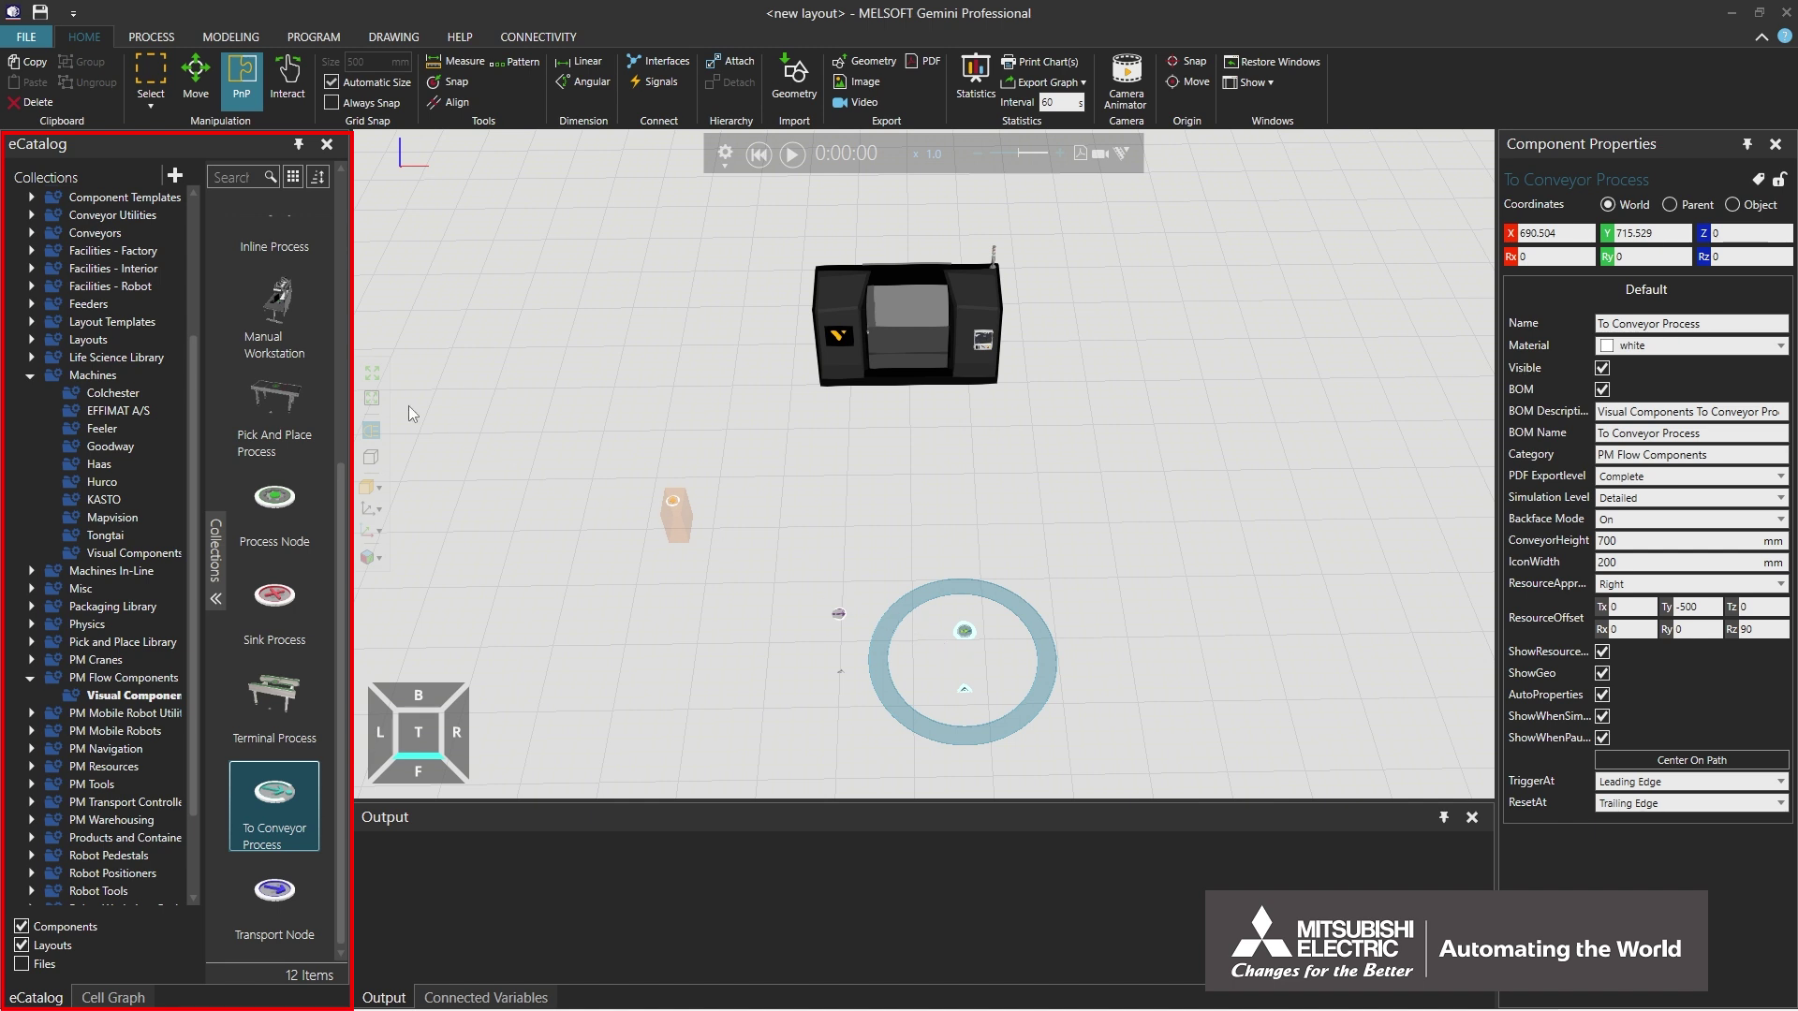
# Place a Visual Components Conveyor from the Conveyors collection in front of the lathe at about X -1304, Y 3588
pyautogui.click(31, 234)
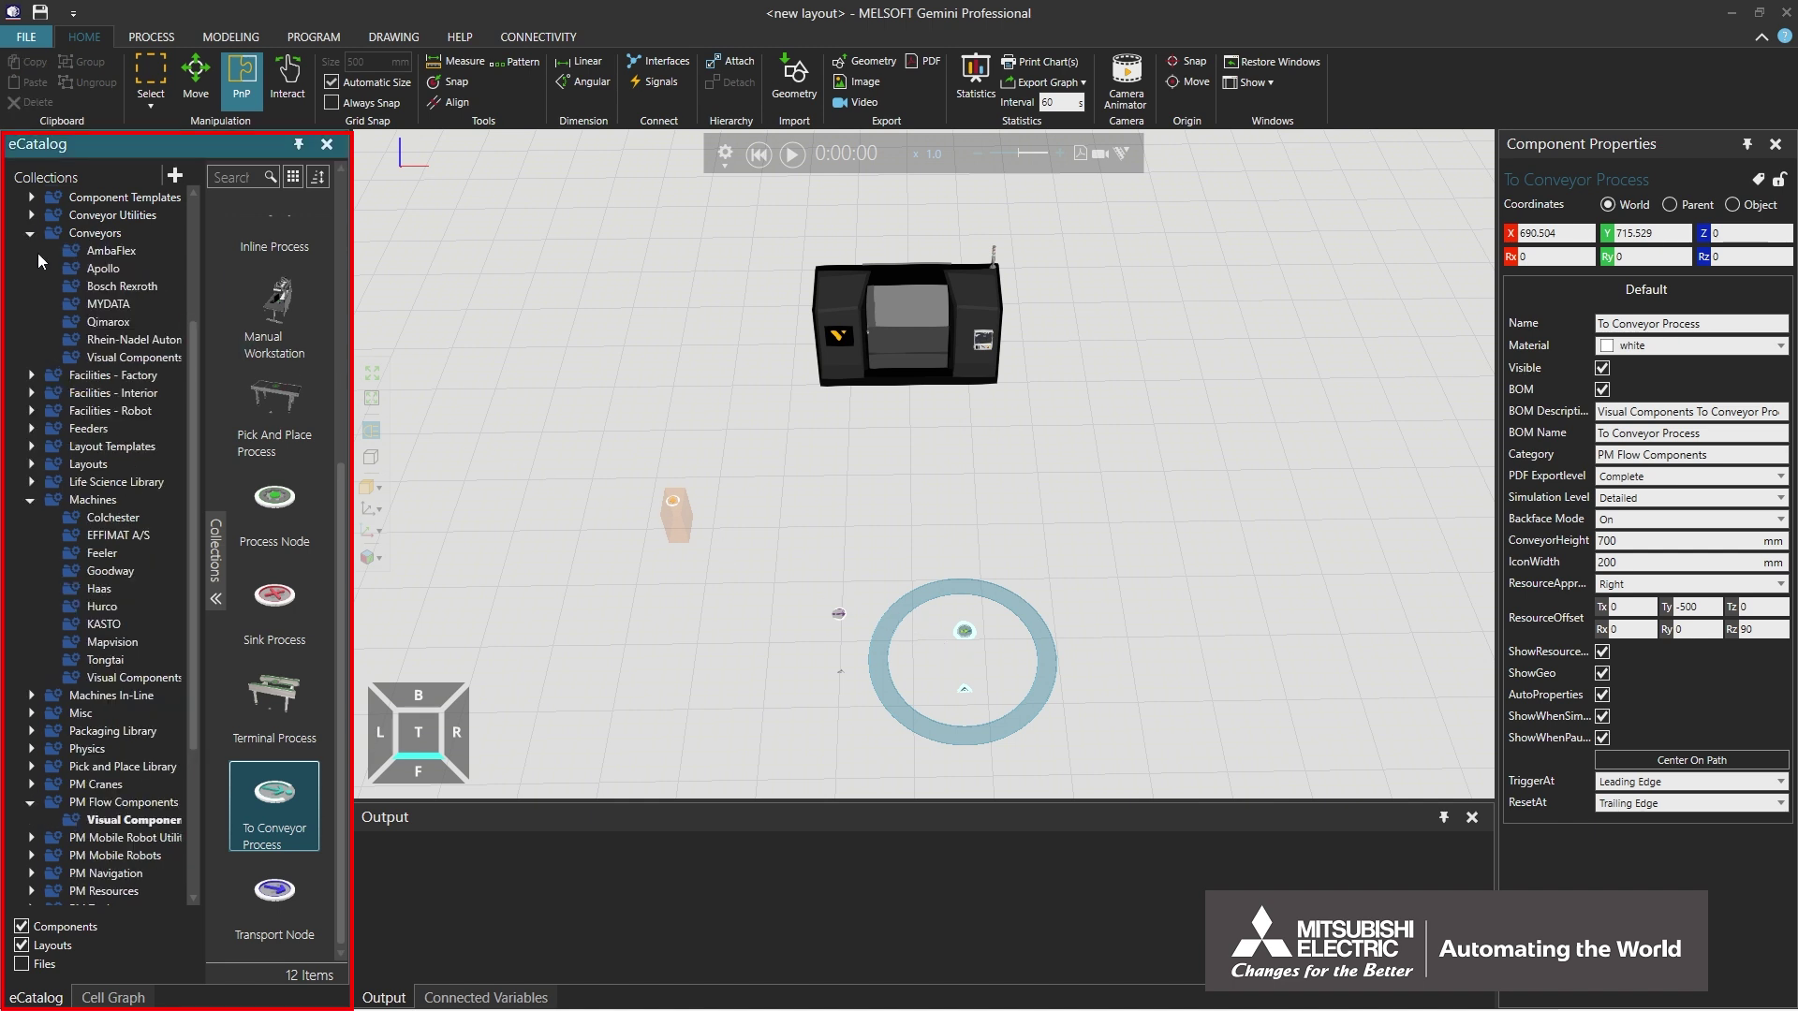
pyautogui.click(67, 356)
pyautogui.moveTo(274, 265); pyautogui.dragTo(737, 396)
pyautogui.moveTo(833, 468); pyautogui.dragTo(839, 465)
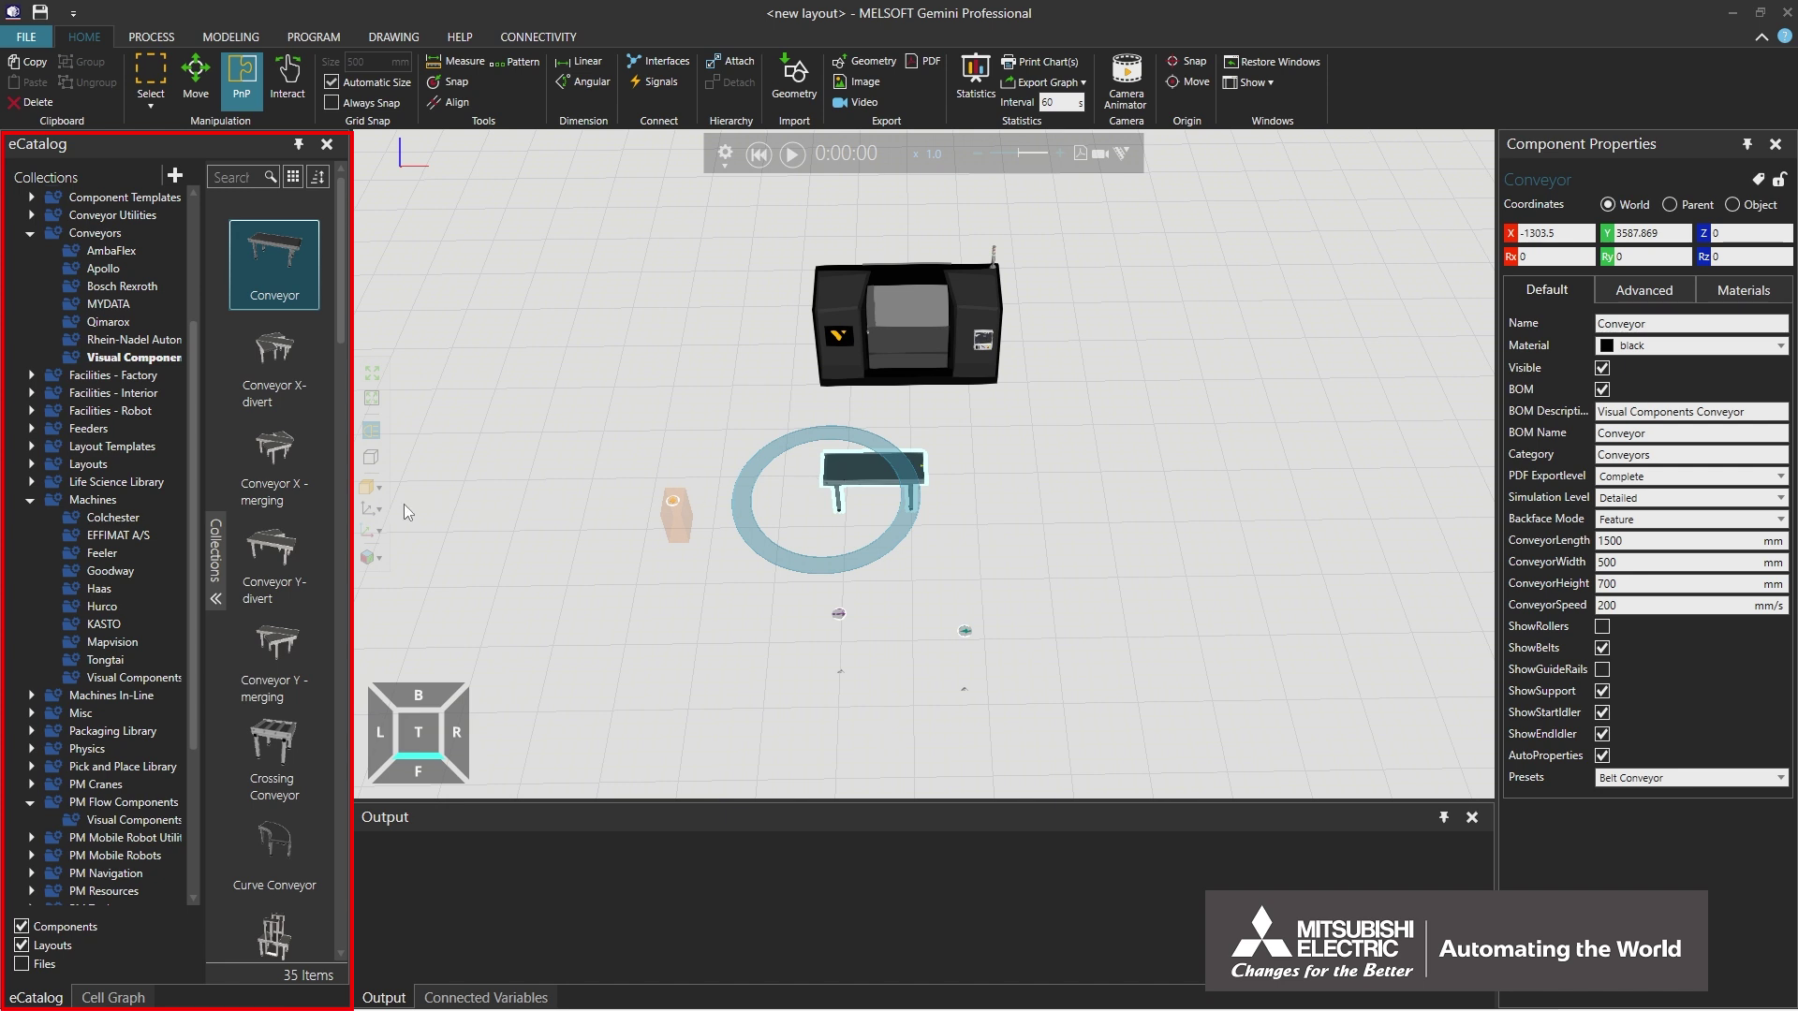
# Place the Human (Anna) resource from PM Resources beside the lathe at about X 1326, Y 4728
pyautogui.moveTo(194, 524); pyautogui.dragTo(204, 631)
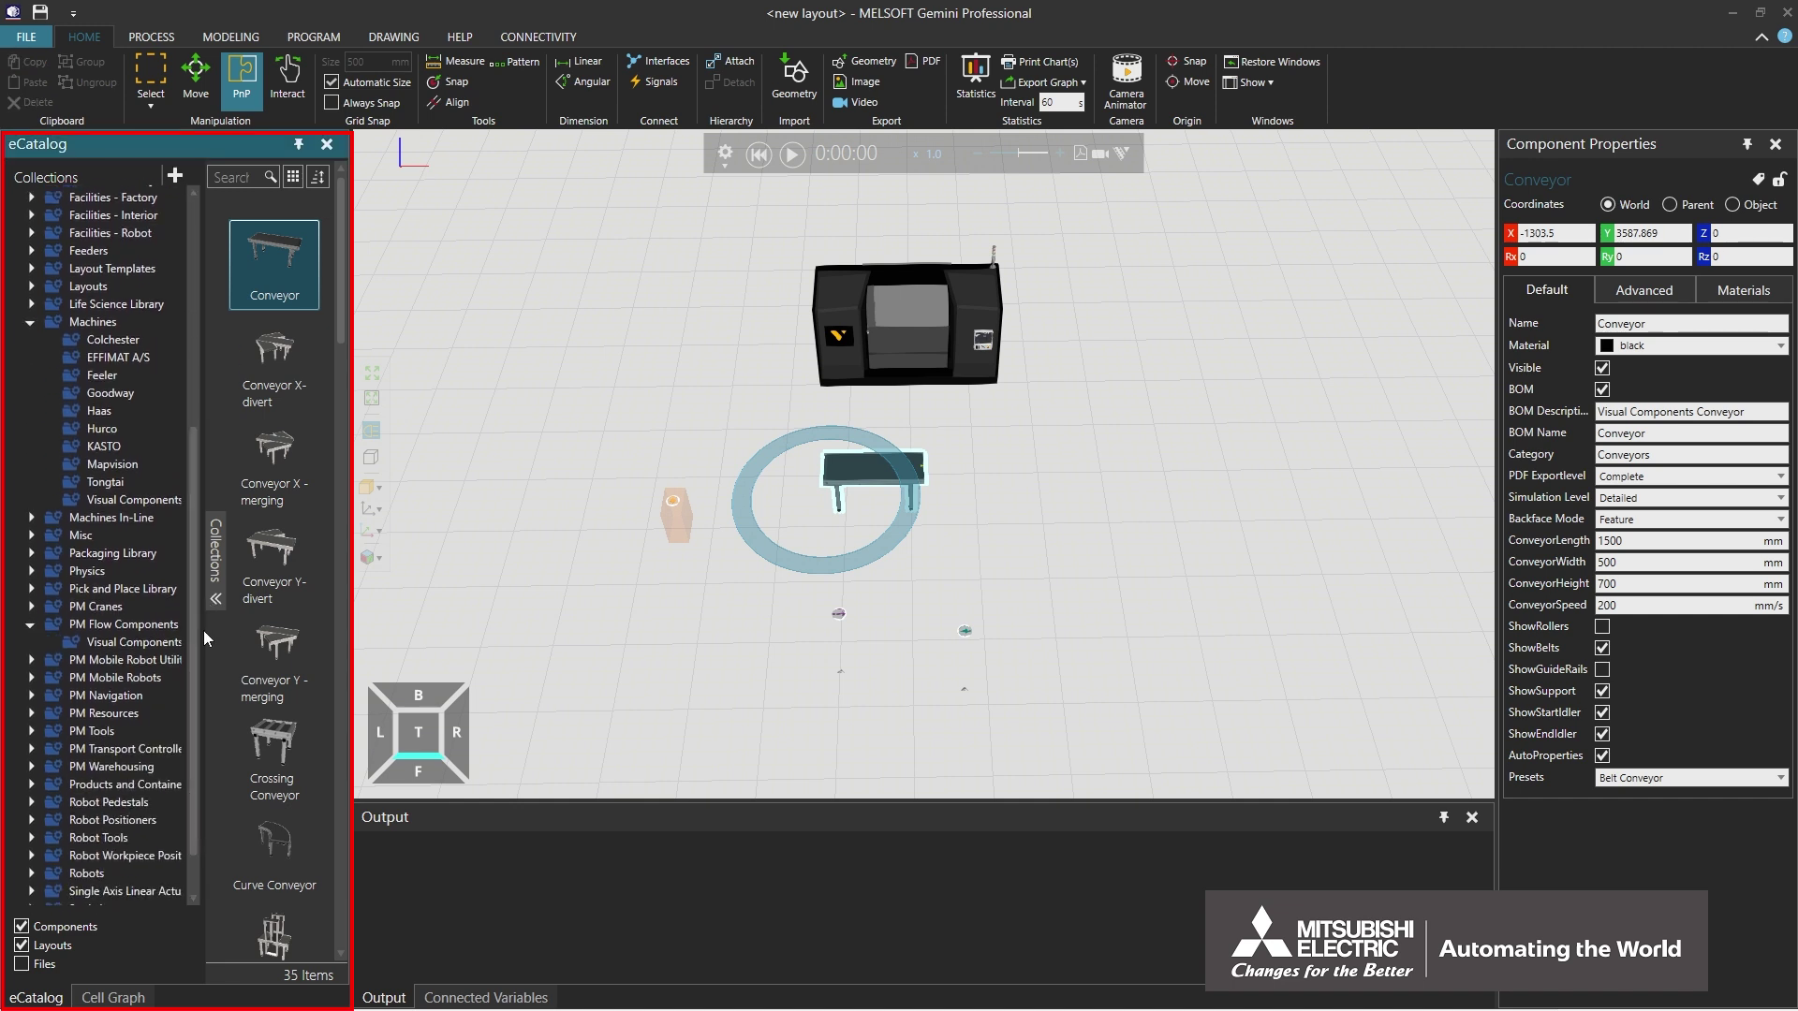
pyautogui.click(31, 713)
pyautogui.click(69, 733)
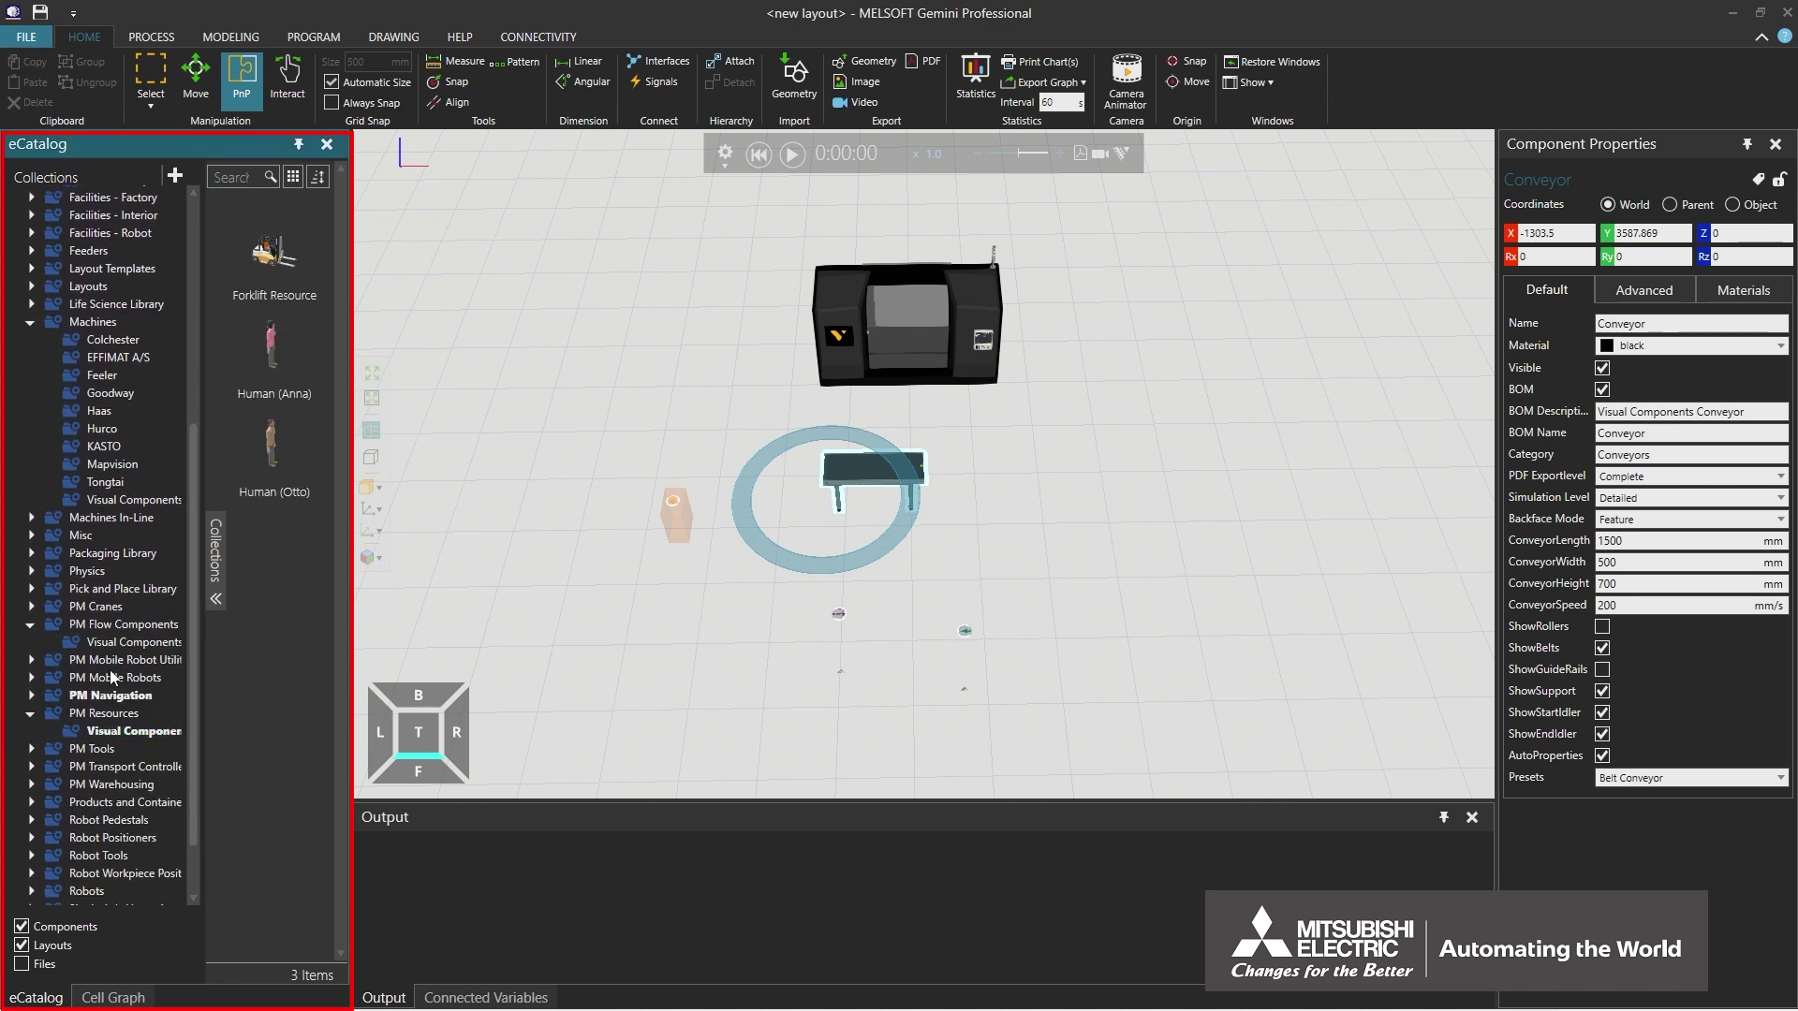
pyautogui.moveTo(308, 346); pyautogui.dragTo(992, 440)
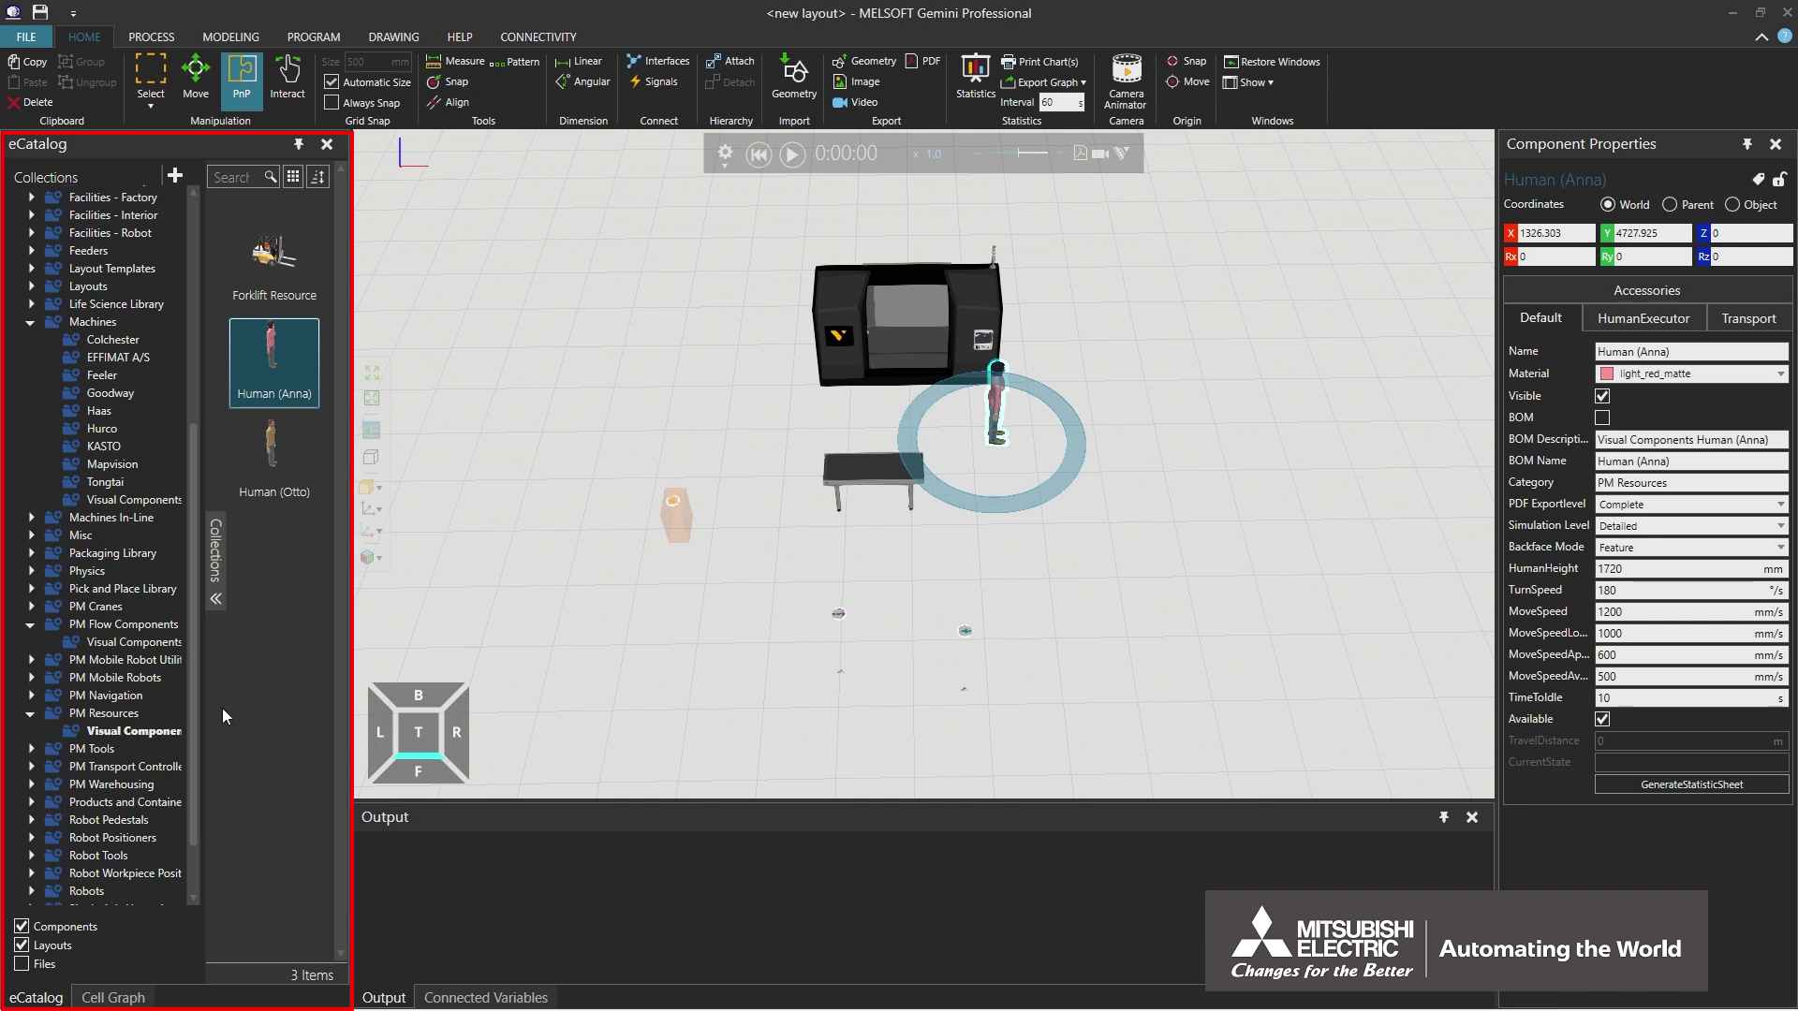
# Place a Human Transport Controller from PM Transport Controllers next to the worker at about X 2591, Y 5957
pyautogui.click(31, 767)
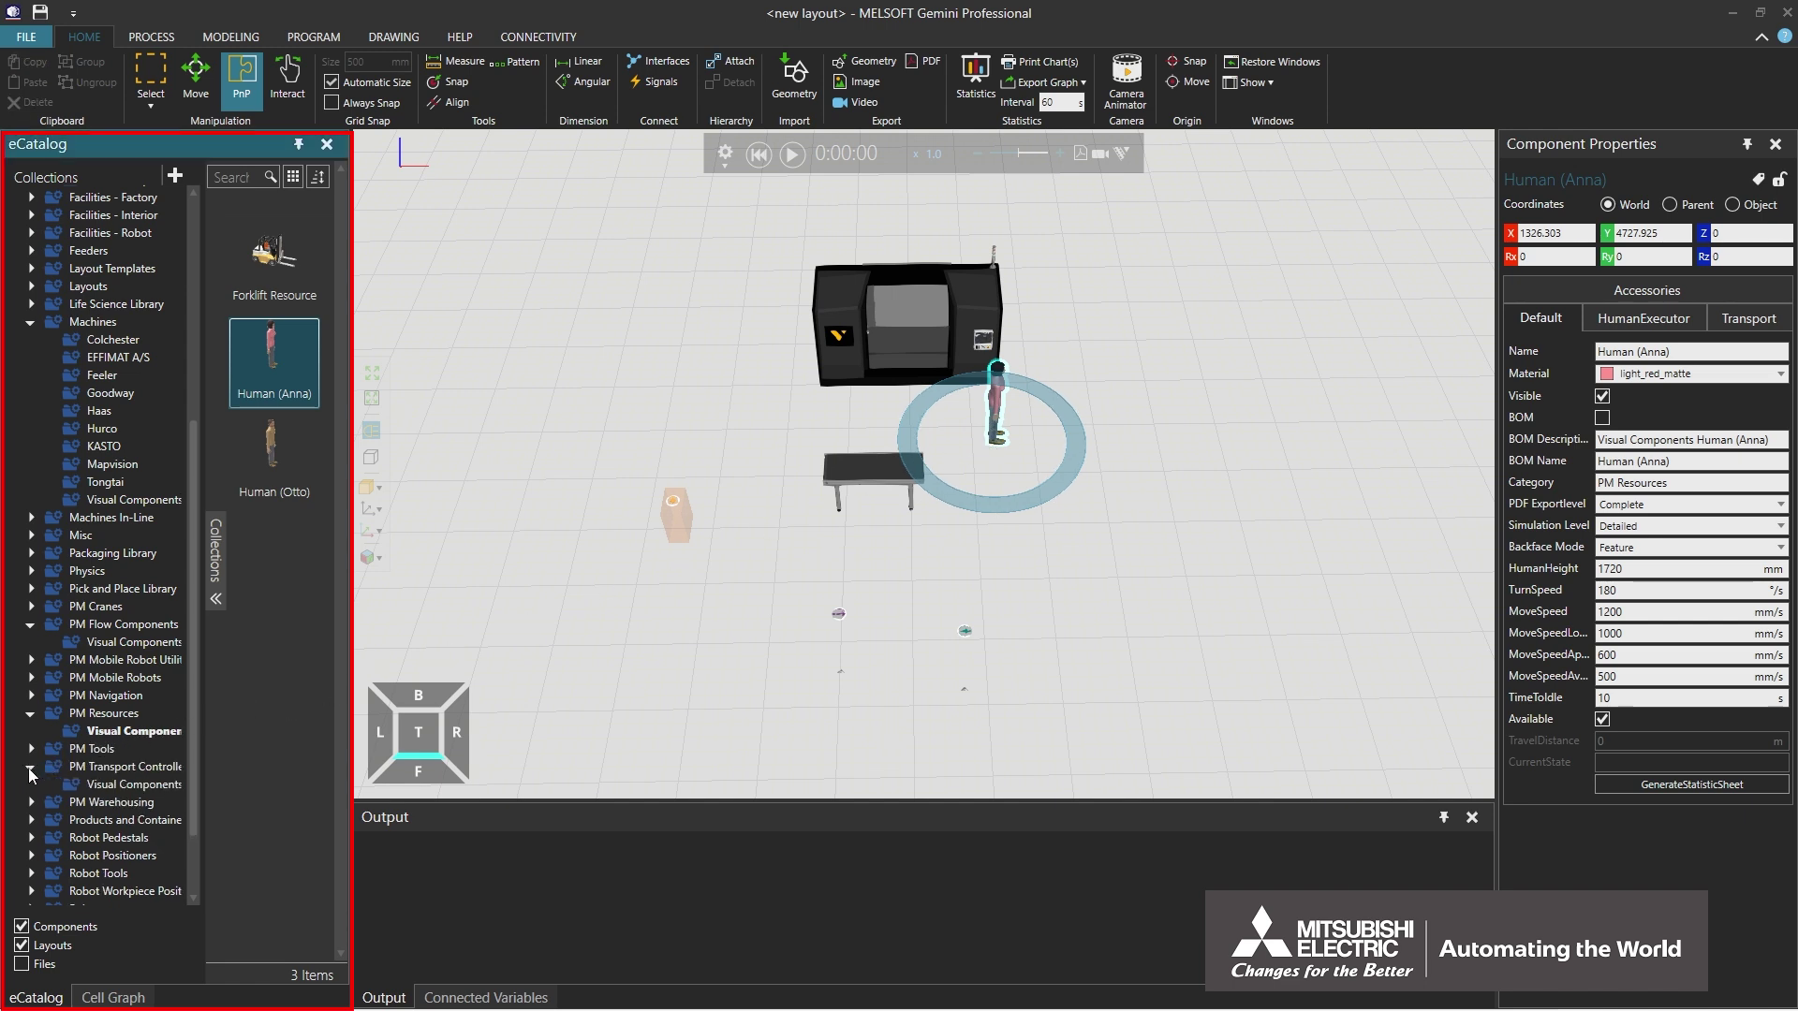
pyautogui.click(72, 785)
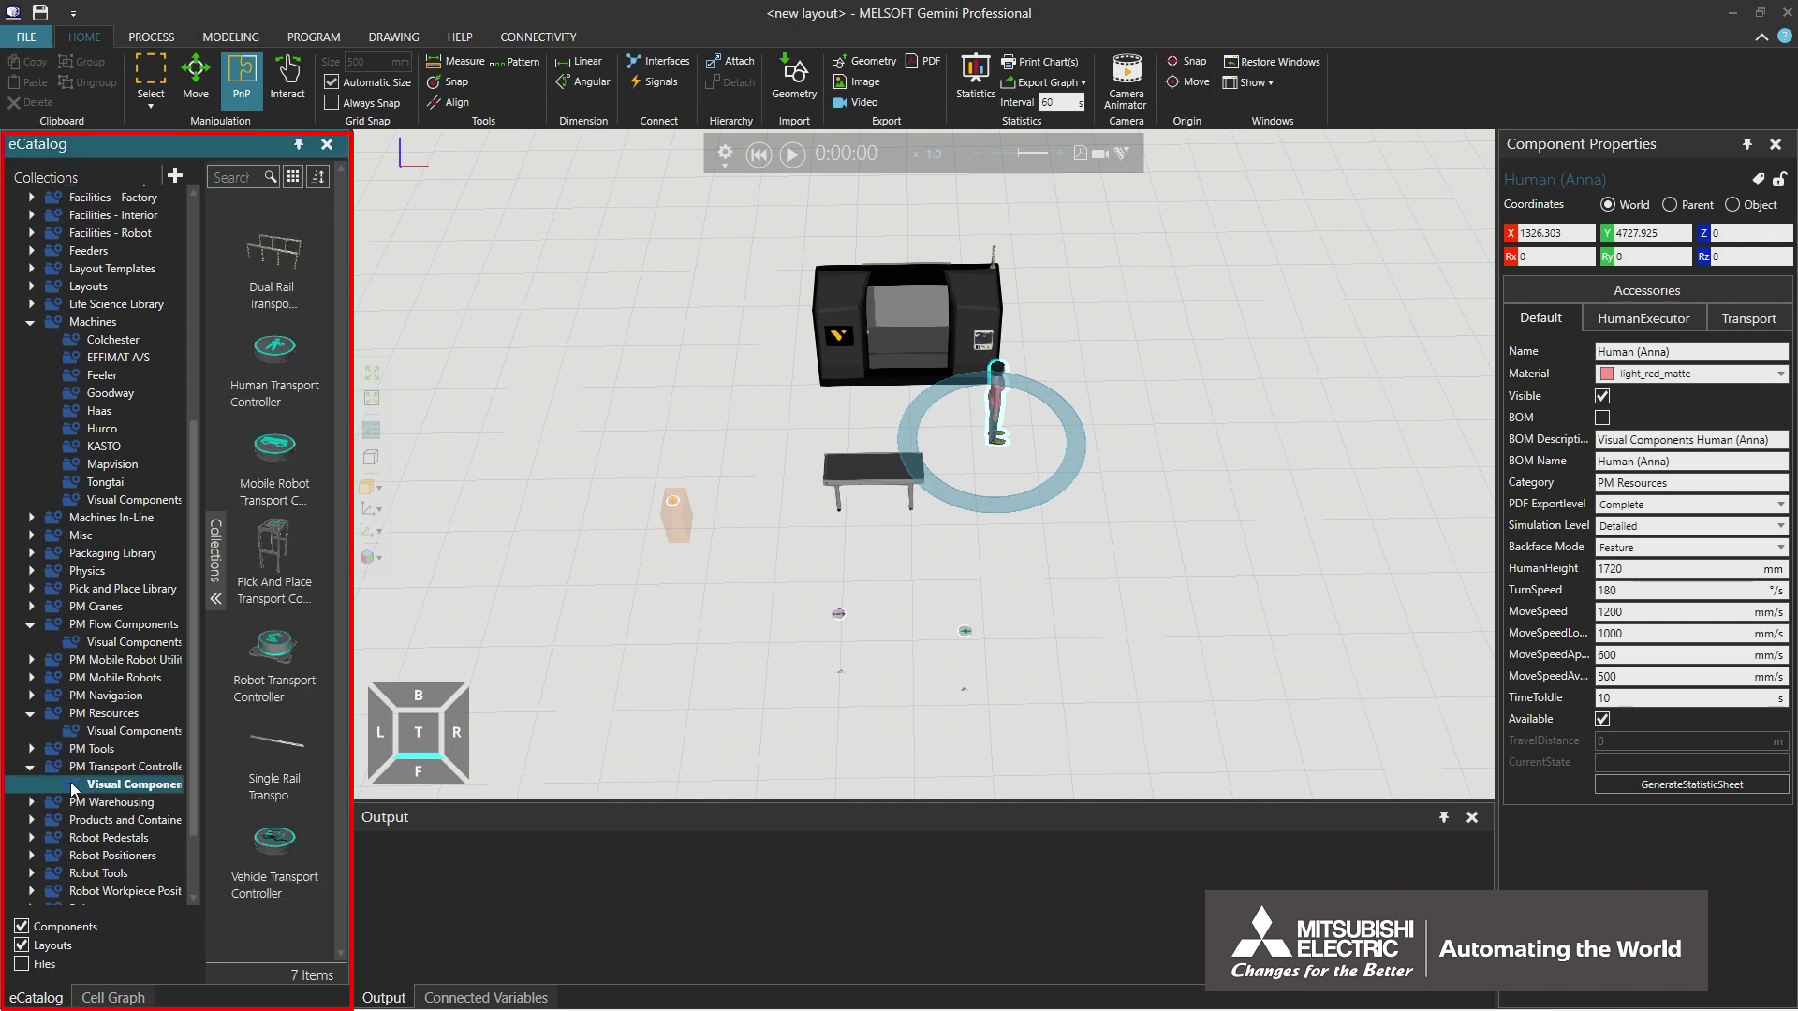
pyautogui.moveTo(268, 360); pyautogui.dragTo(1061, 381)
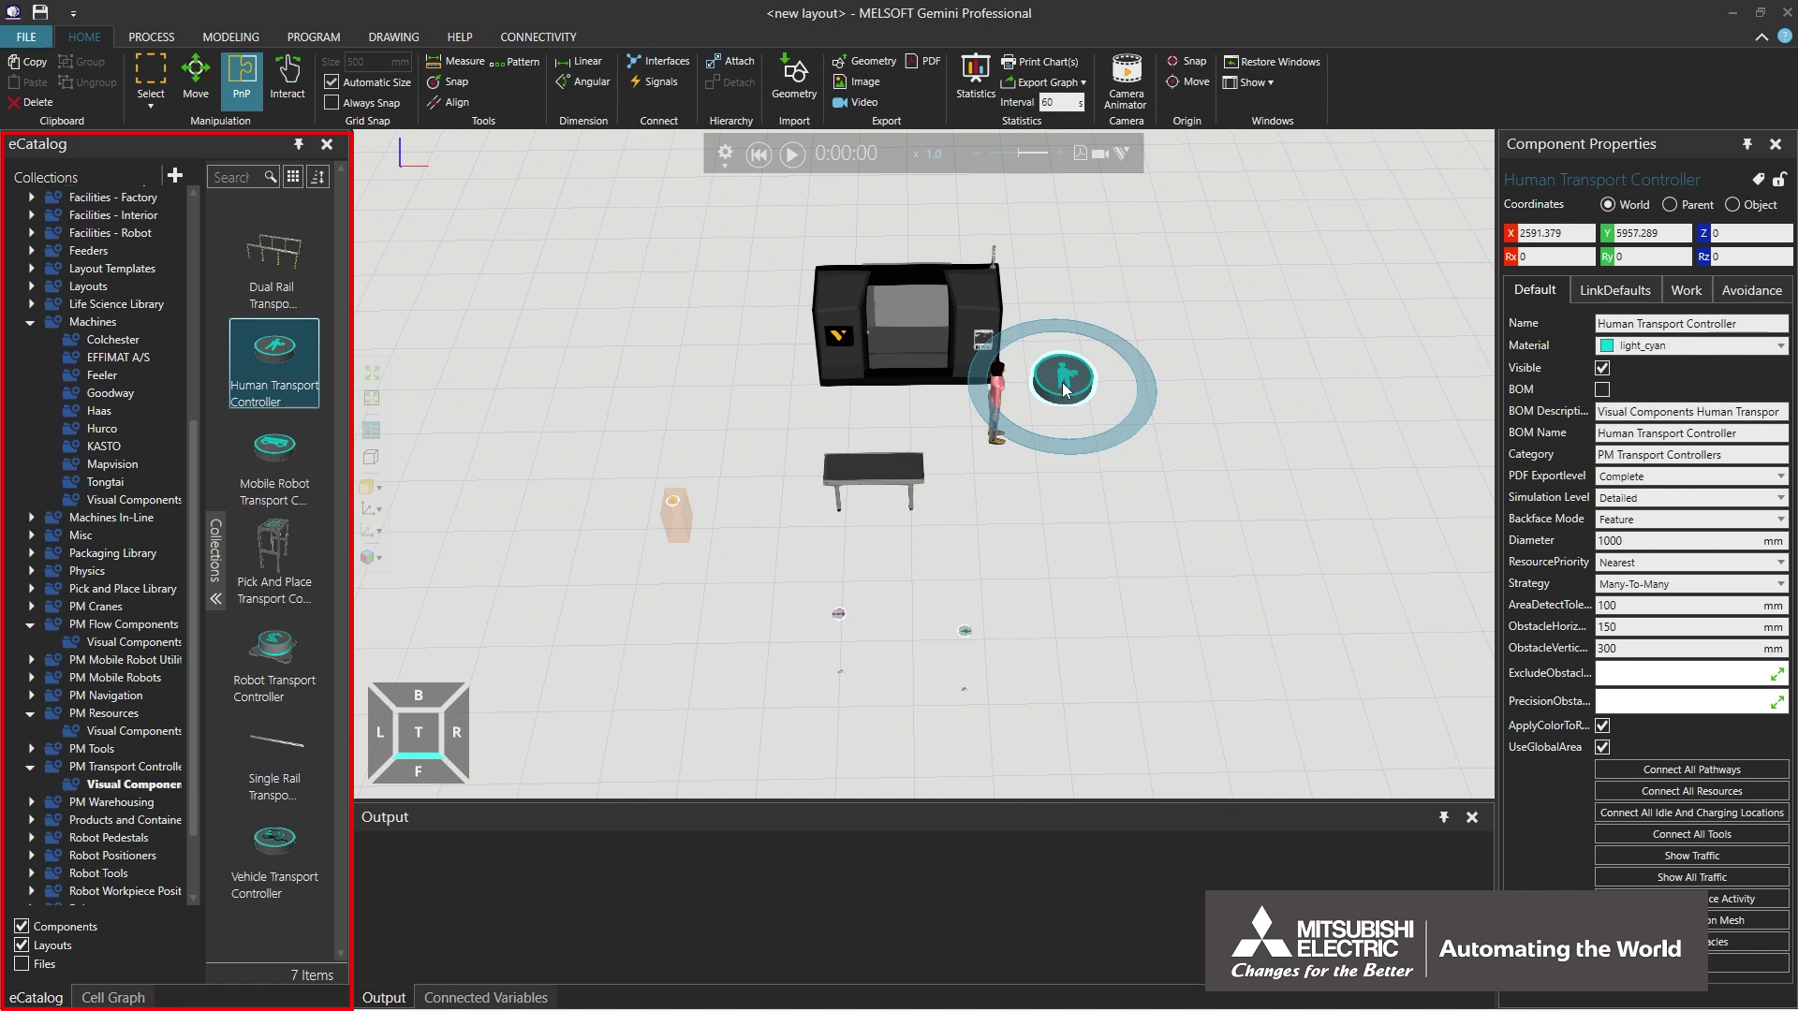
# Place a Pathway Area from PM Navigation under the conveyor and process nodes at about X -155, Y 2477
pyautogui.click(31, 696)
pyautogui.click(74, 713)
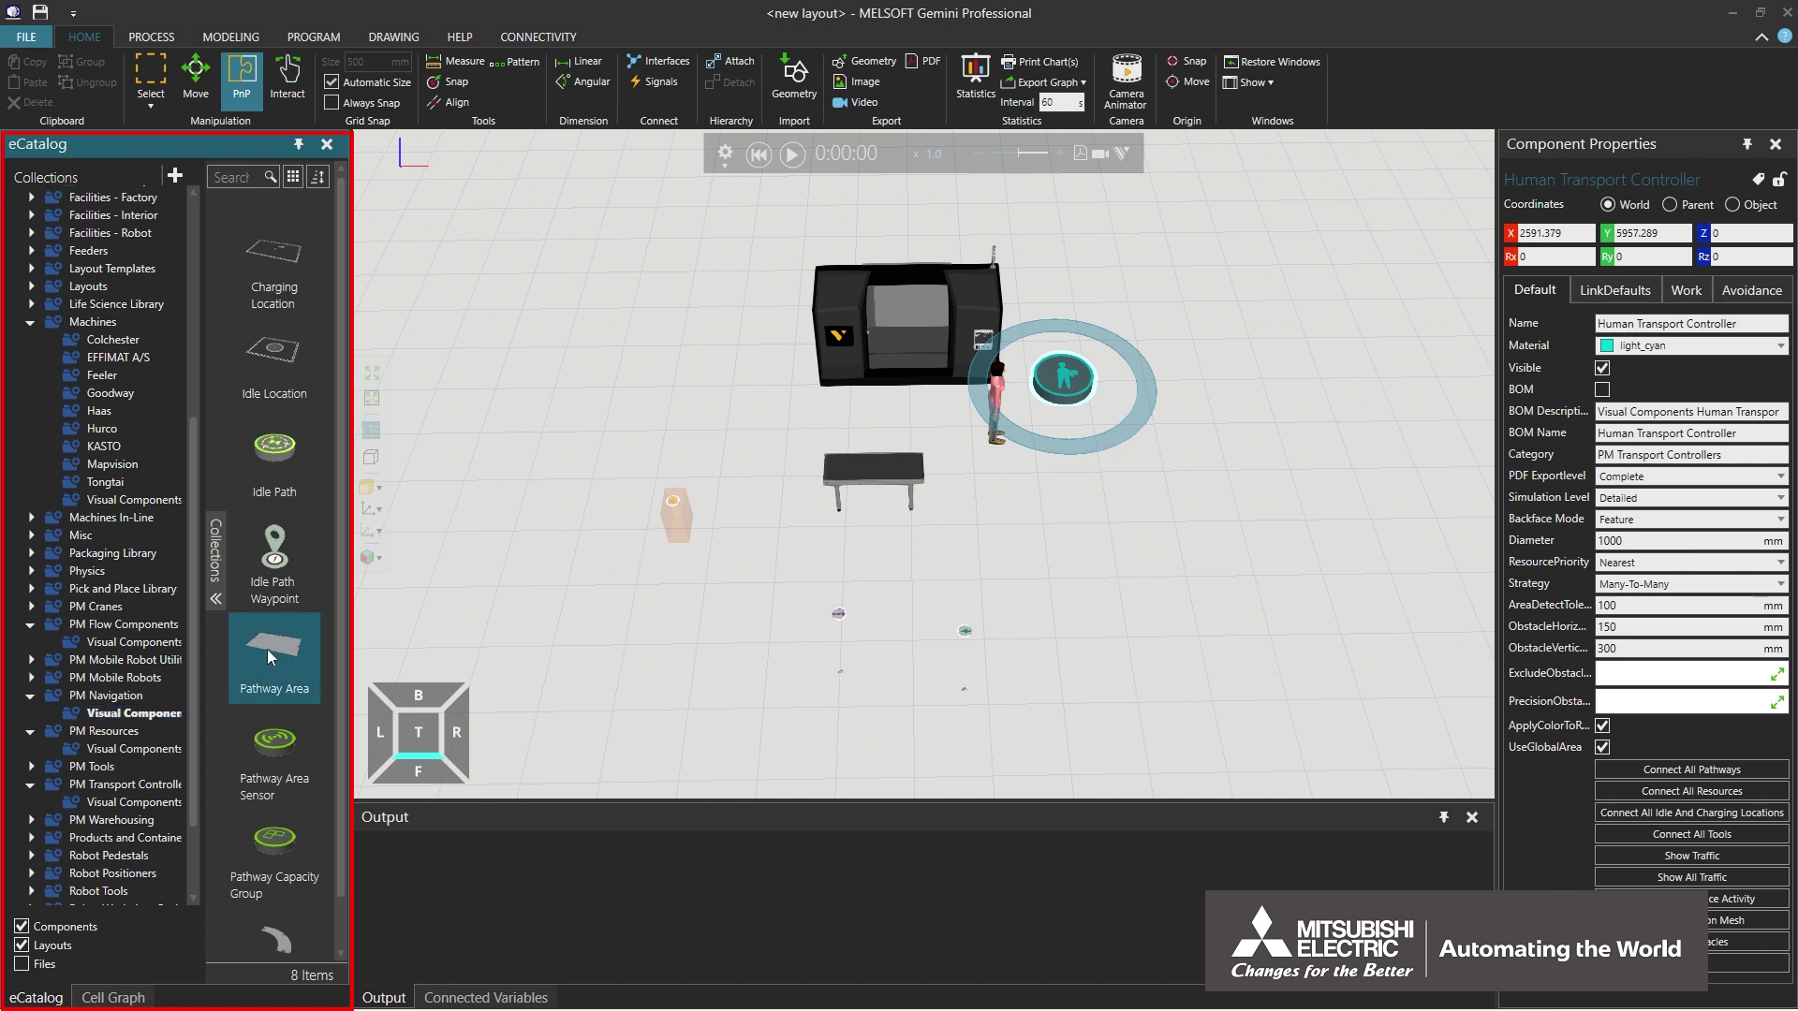
pyautogui.moveTo(914, 570); pyautogui.dragTo(927, 543)
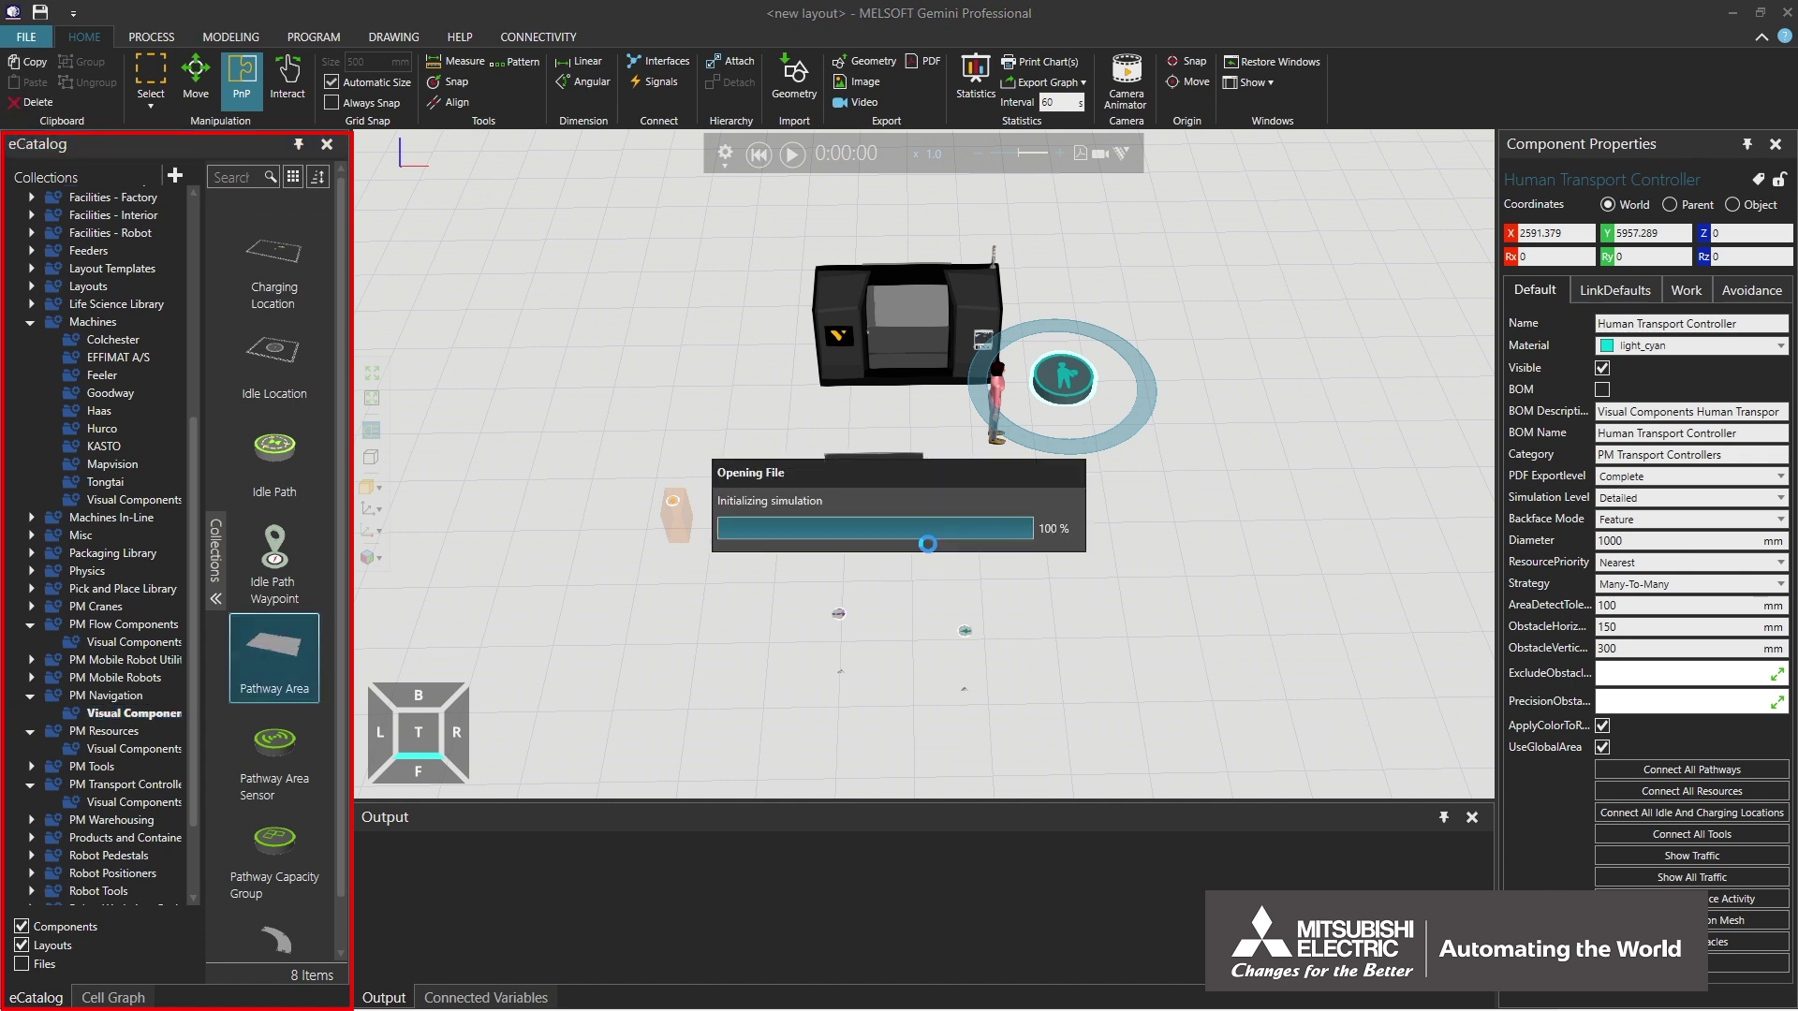
pyautogui.moveTo(929, 543); pyautogui.dragTo(901, 552)
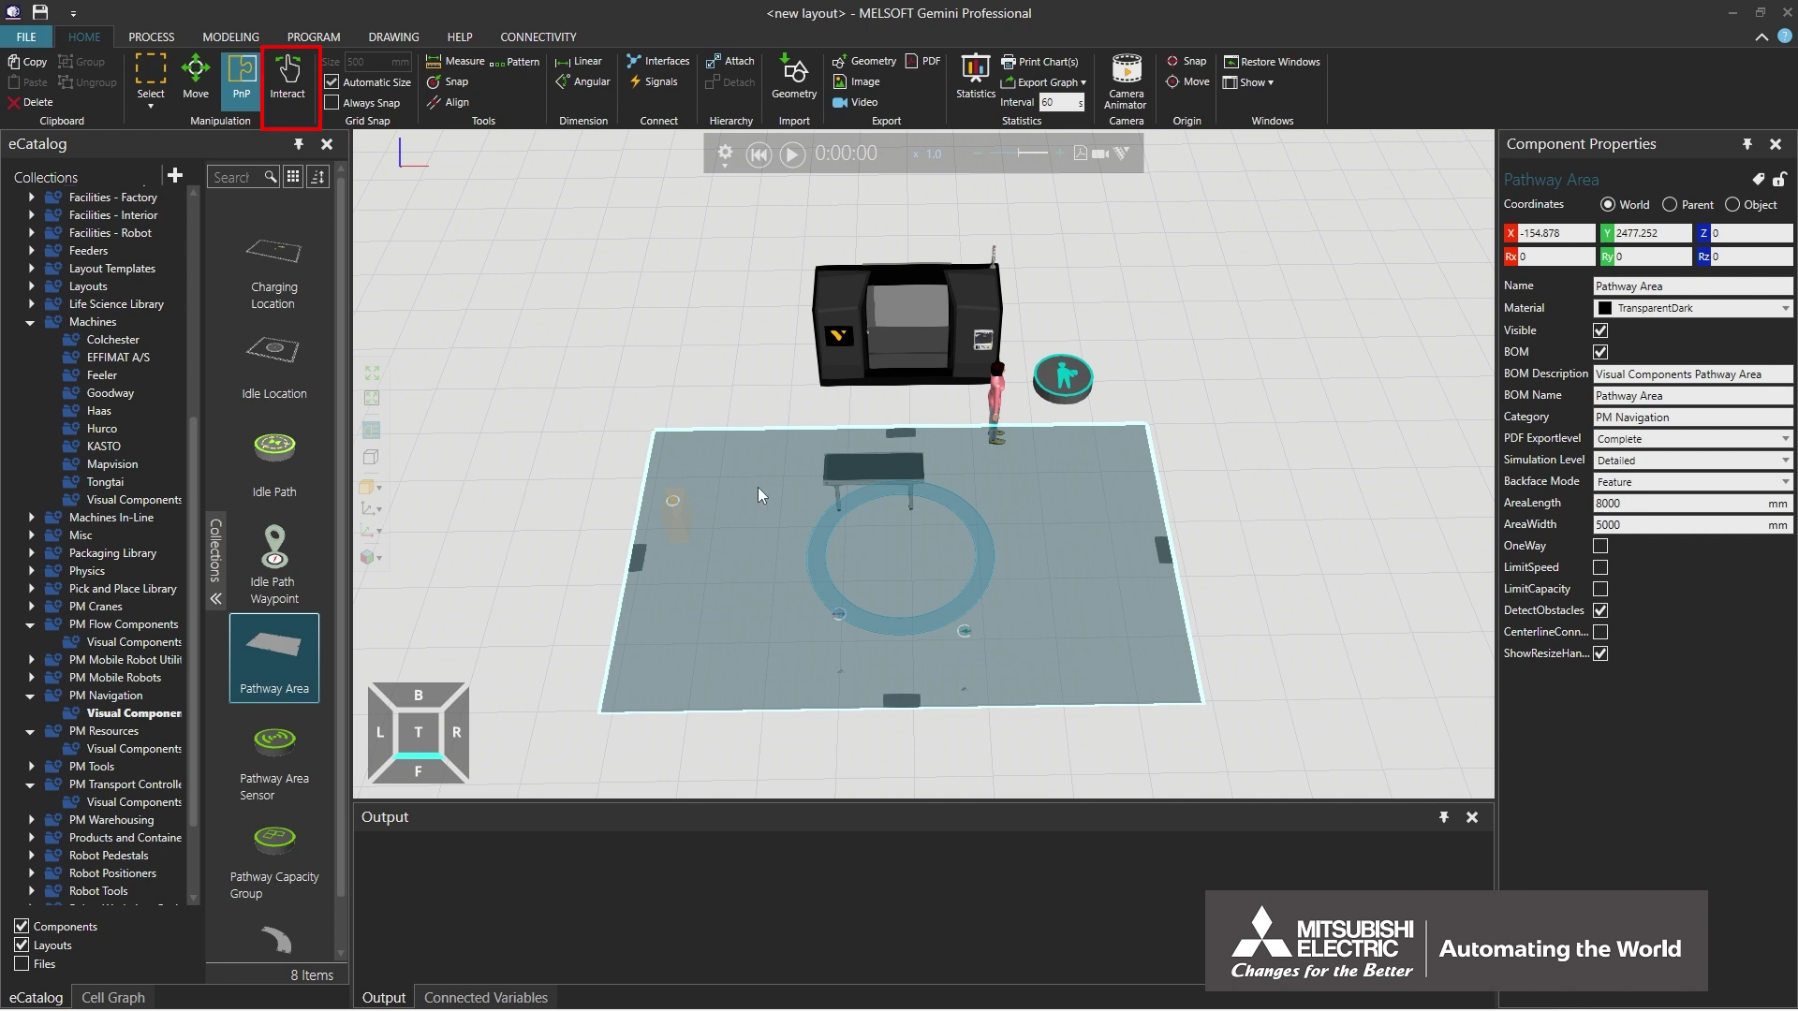
# Using Interact, enlarge the pathway area around all components, to an area width of about 10437 mm and farther out at both length ends
pyautogui.click(290, 105)
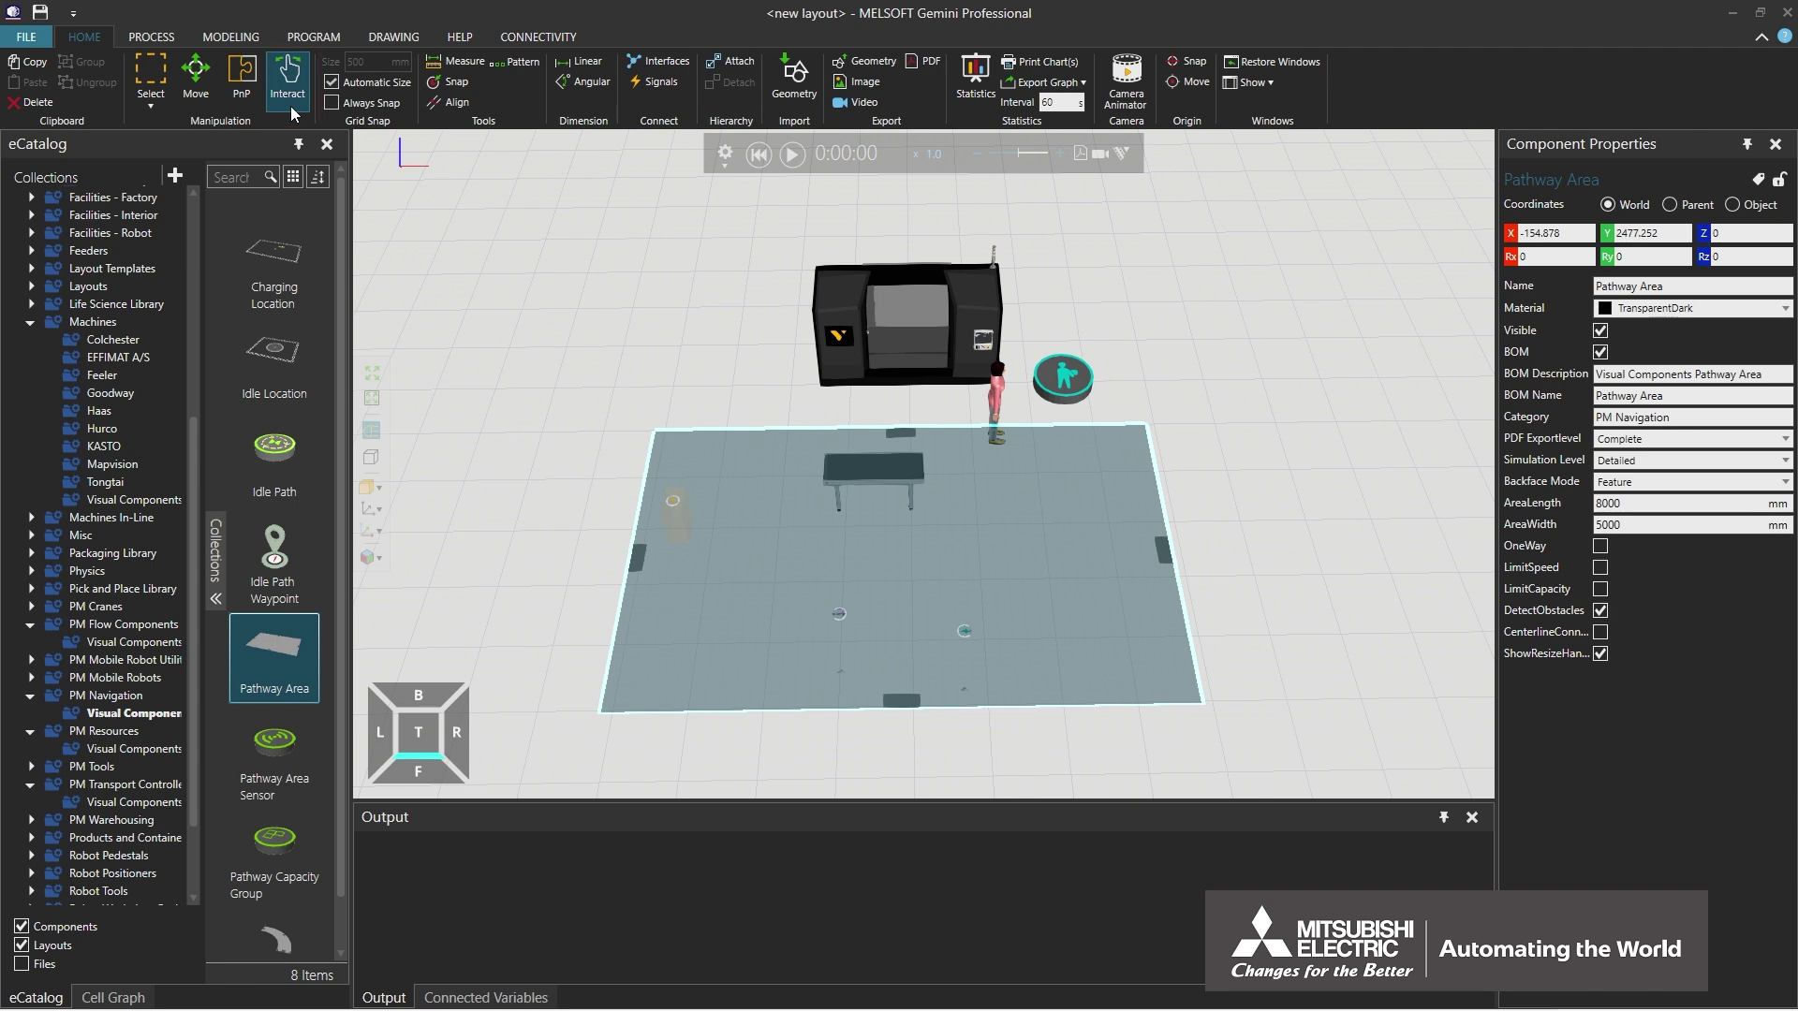
pyautogui.click(290, 105)
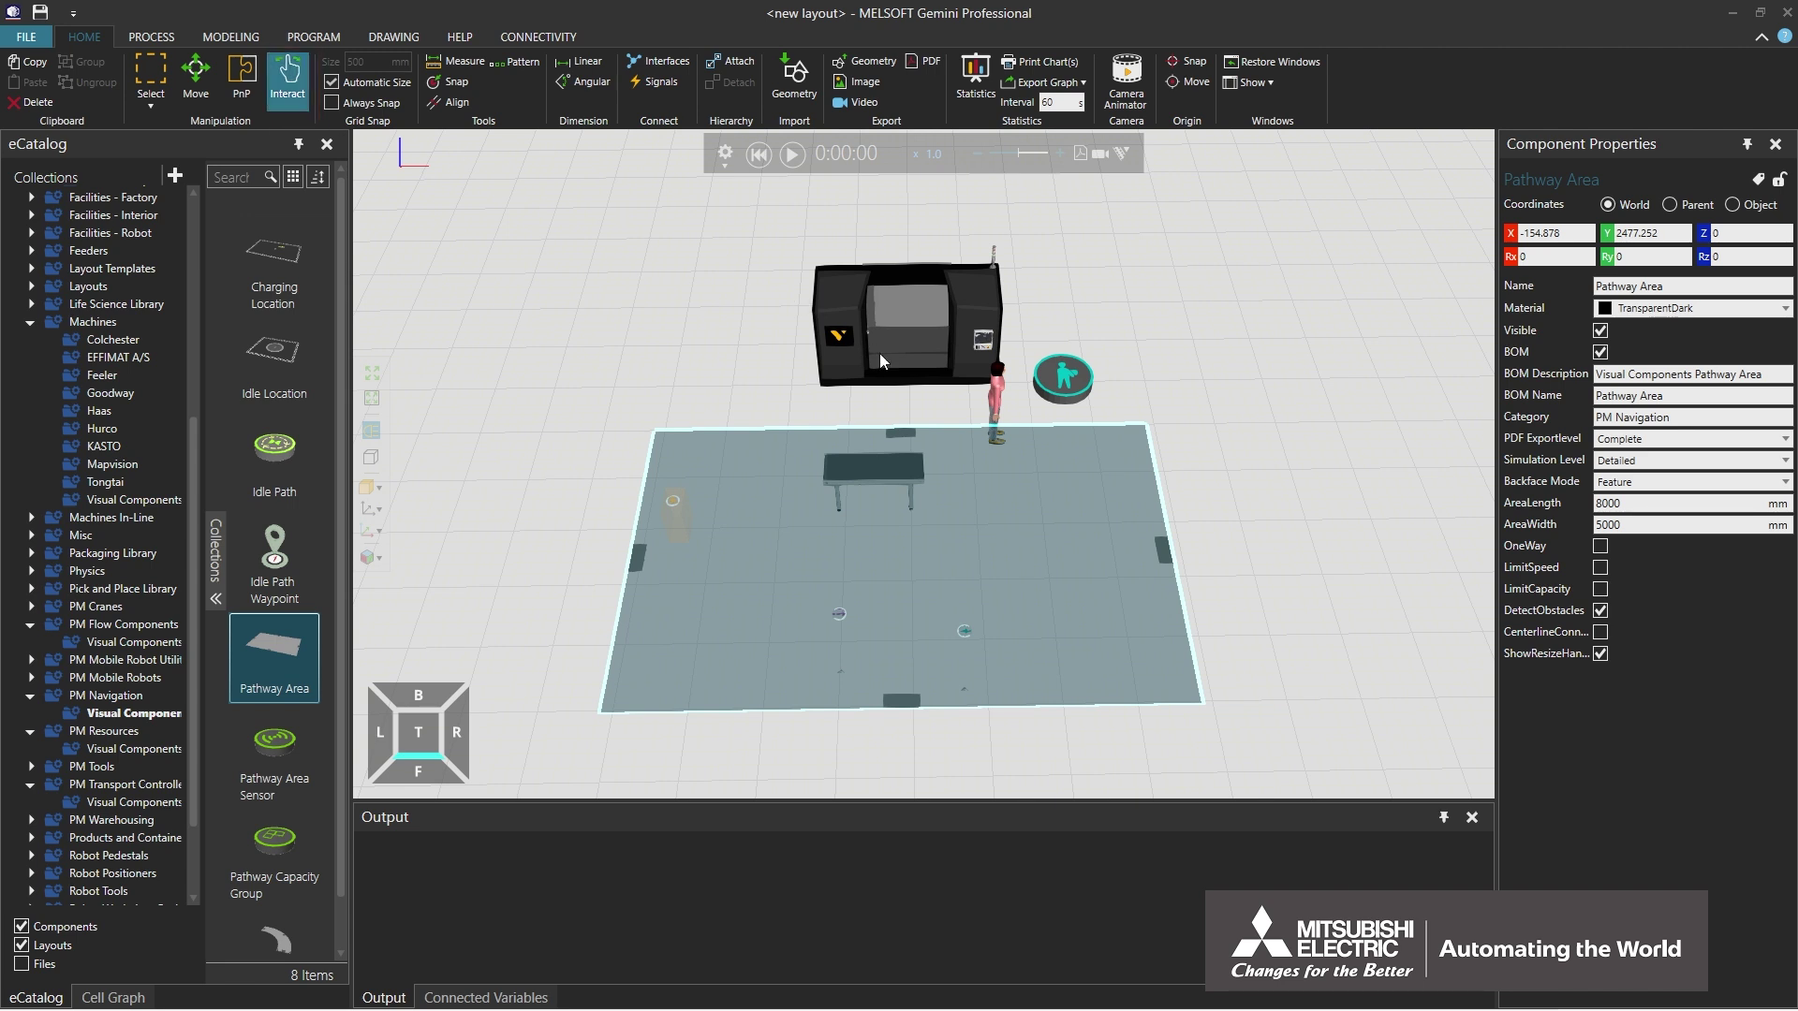
pyautogui.moveTo(903, 440); pyautogui.dragTo(897, 234)
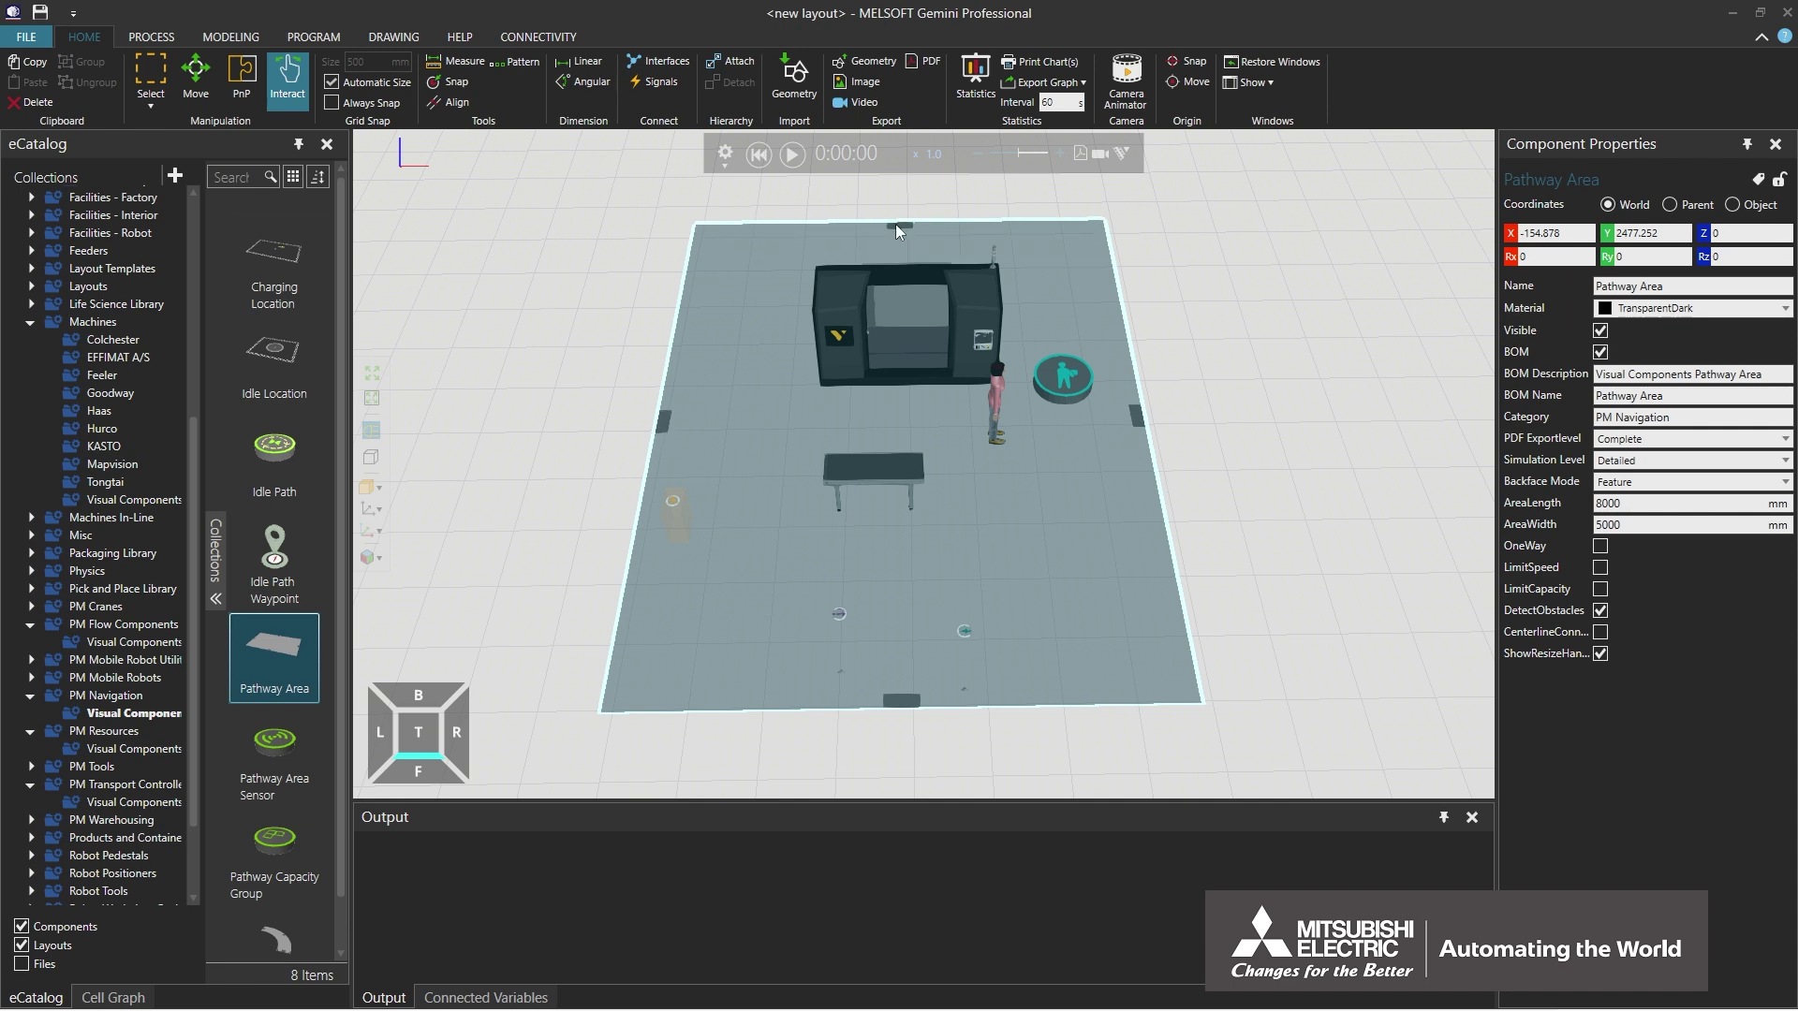
pyautogui.moveTo(664, 421); pyautogui.dragTo(638, 421)
pyautogui.moveTo(1131, 416); pyautogui.dragTo(1176, 416)
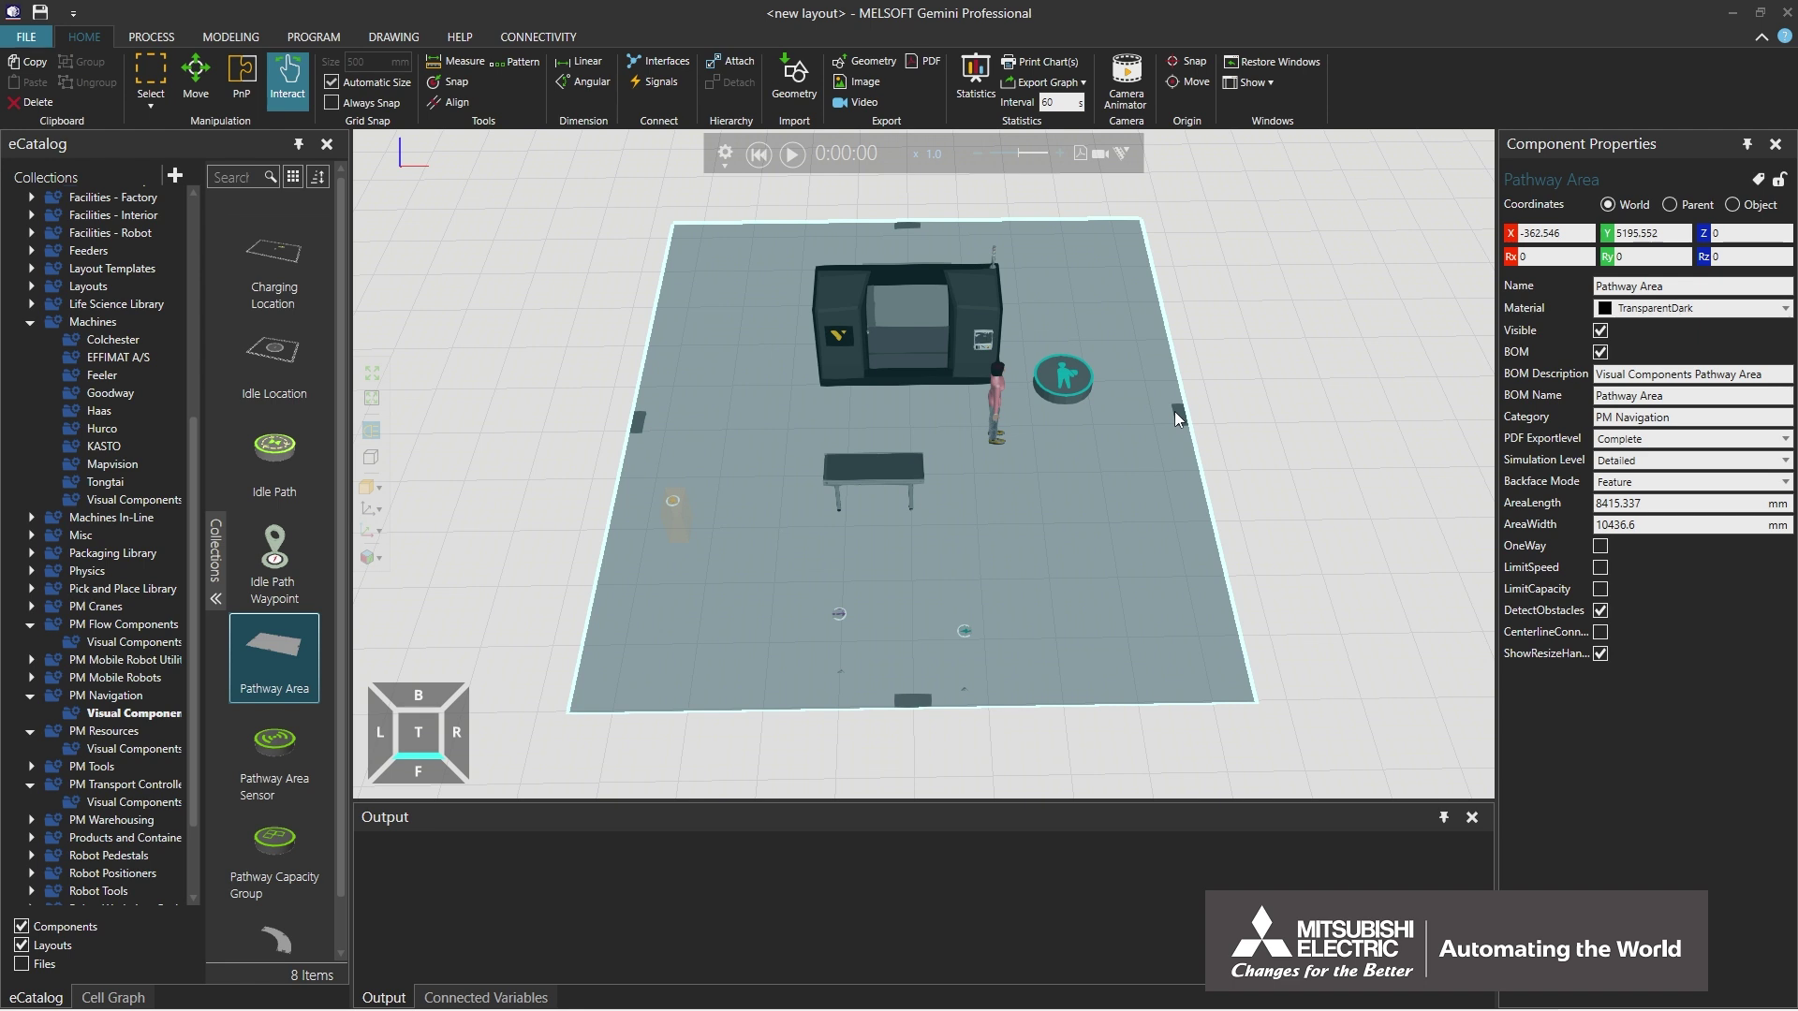
pyautogui.moveTo(1176, 419); pyautogui.dragTo(1176, 419)
# Copy the conveyor and paste the duplicate beside it at about X 573, Y 4370
pyautogui.click(871, 475)
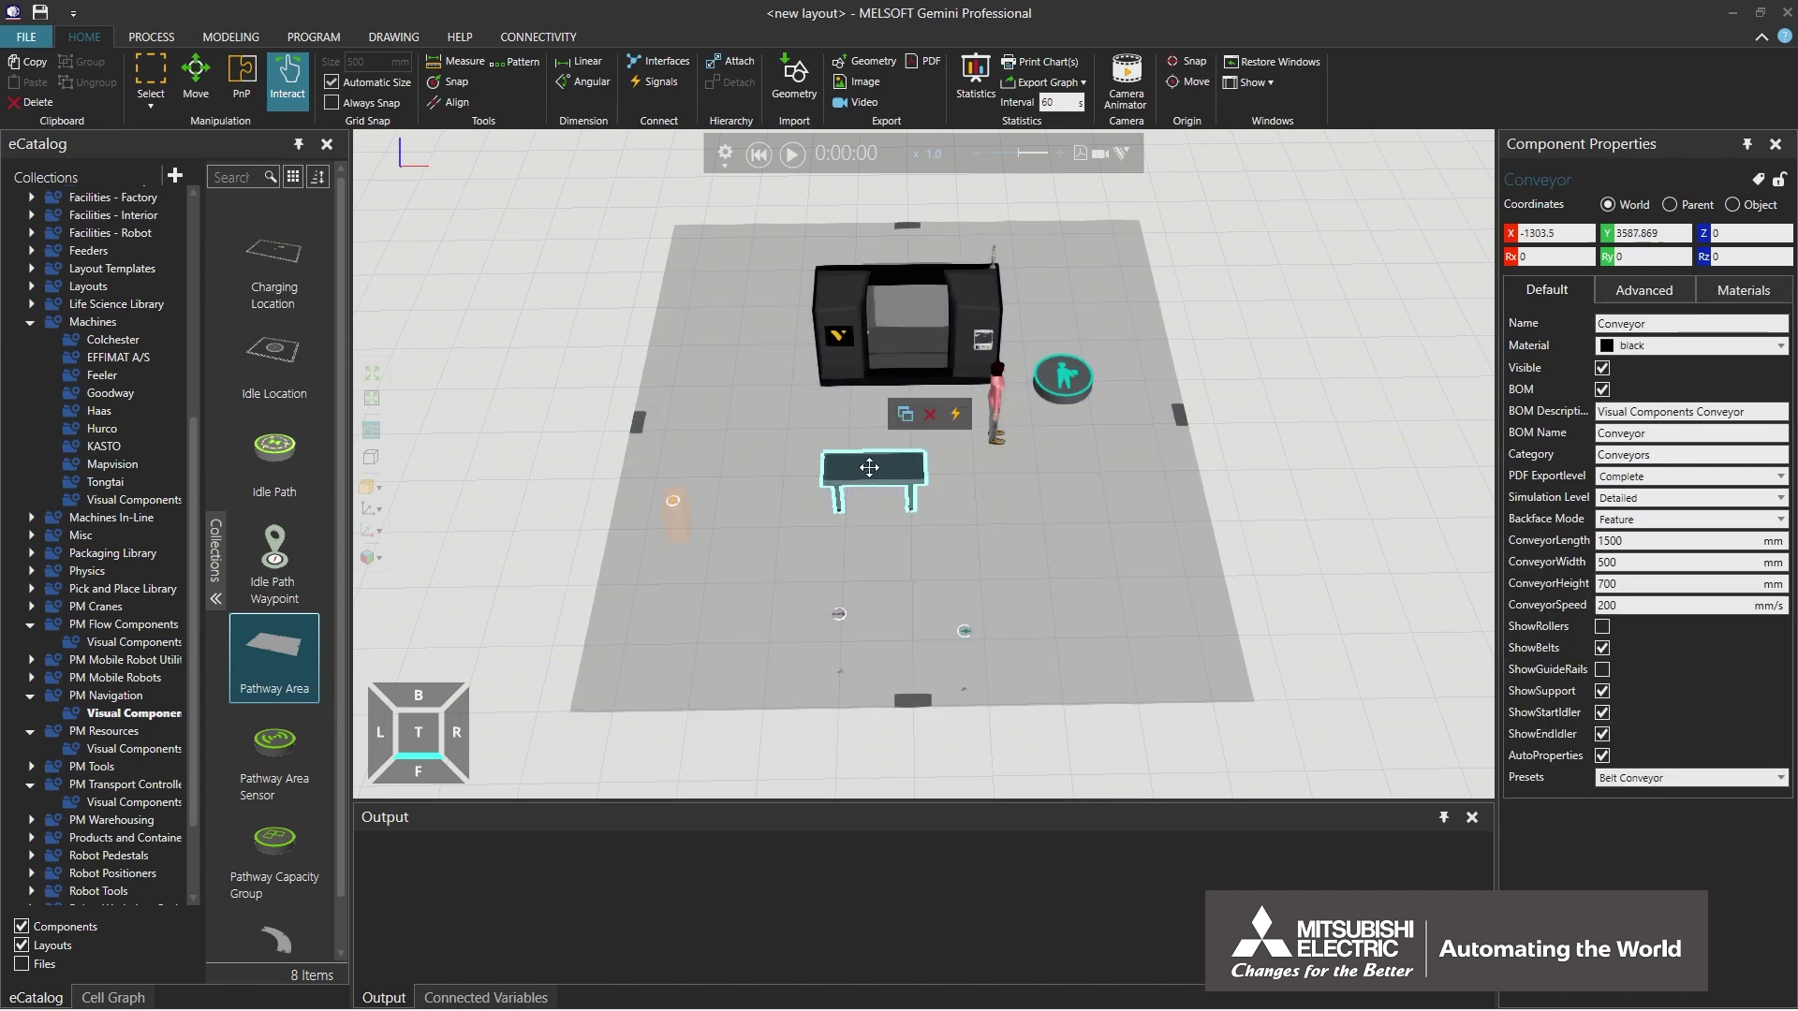
pyautogui.rightClick(871, 473)
pyautogui.click(919, 479)
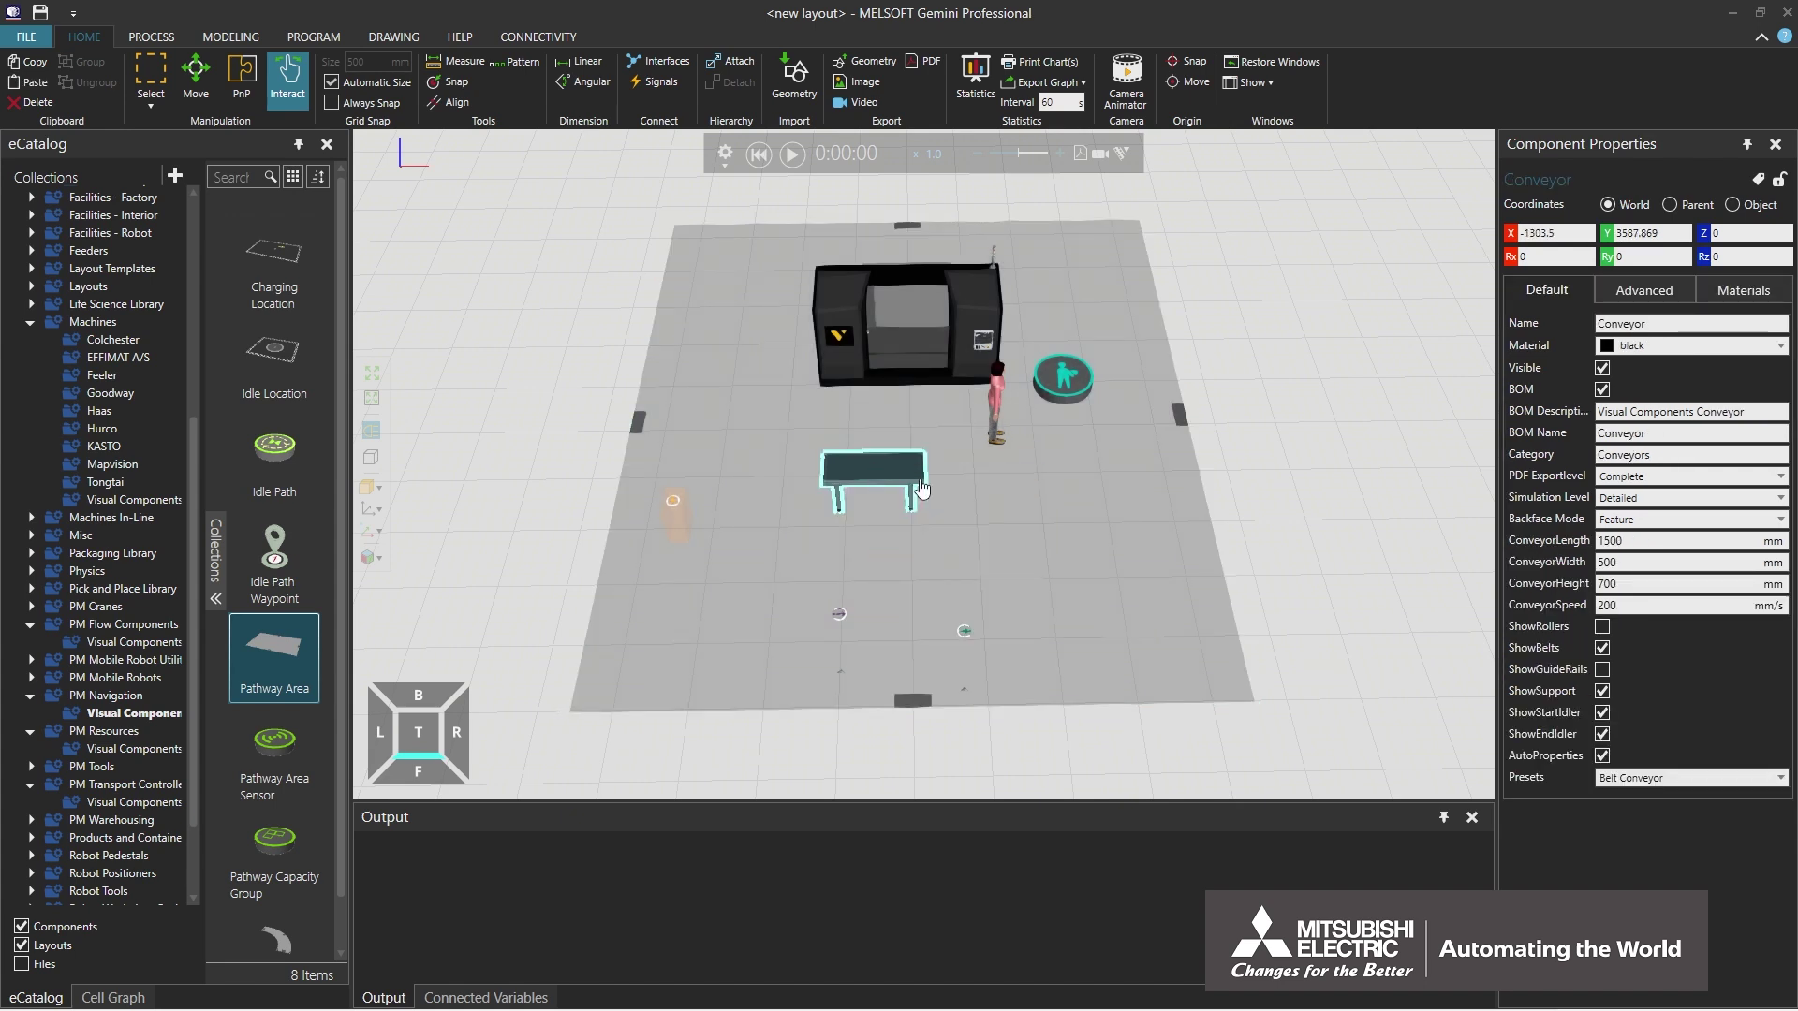
pyautogui.rightClick(974, 479)
pyautogui.click(1015, 515)
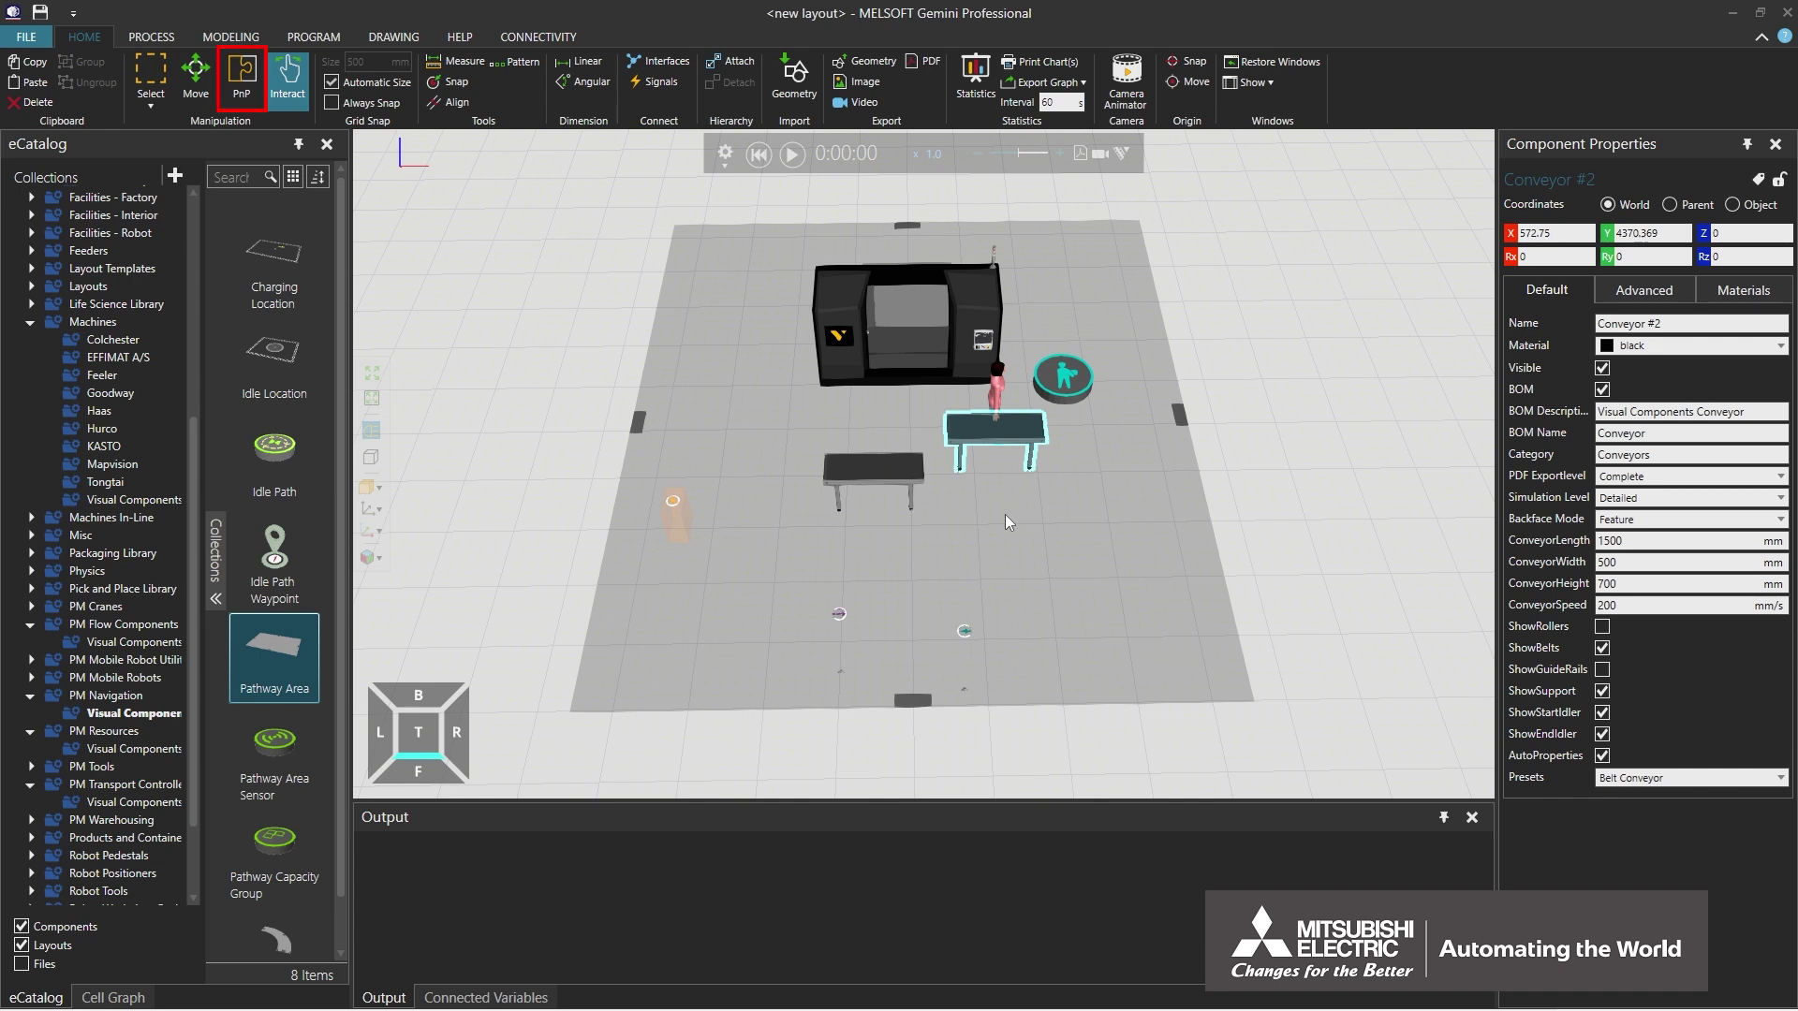
# Using PnP, move the duplicated conveyor away from the worker to about X 912, Y 2429
pyautogui.click(241, 108)
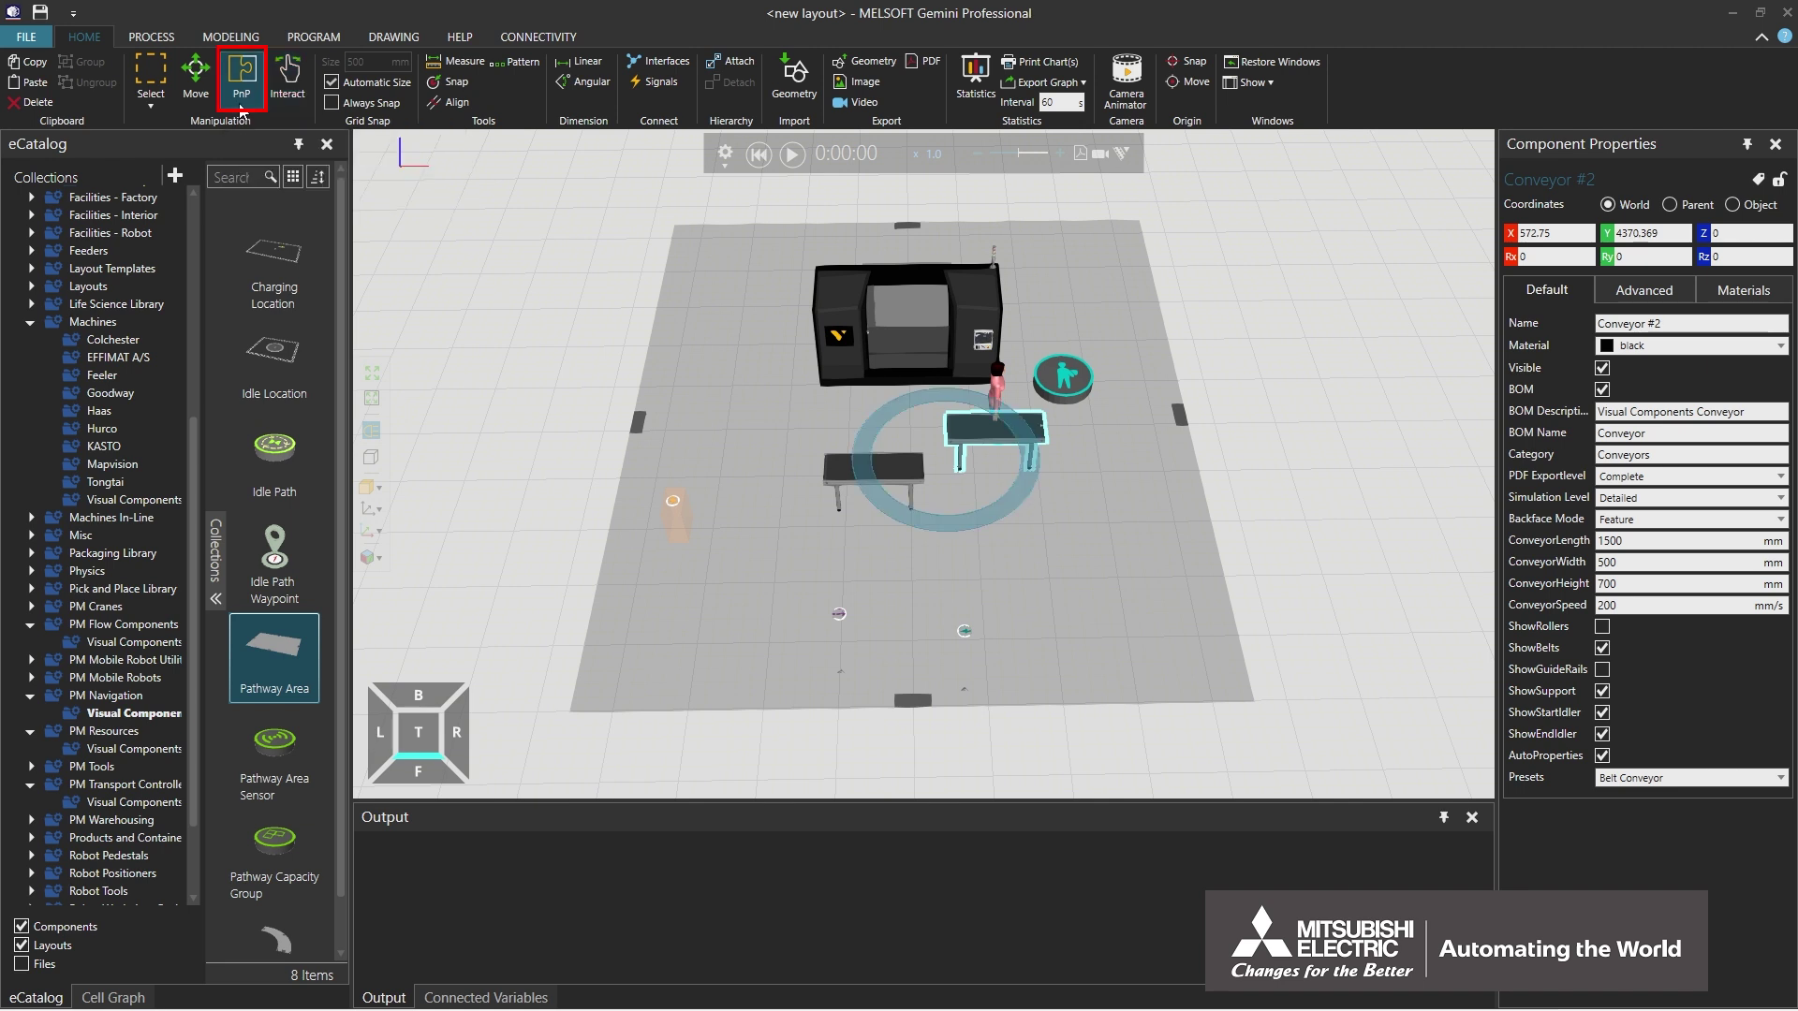
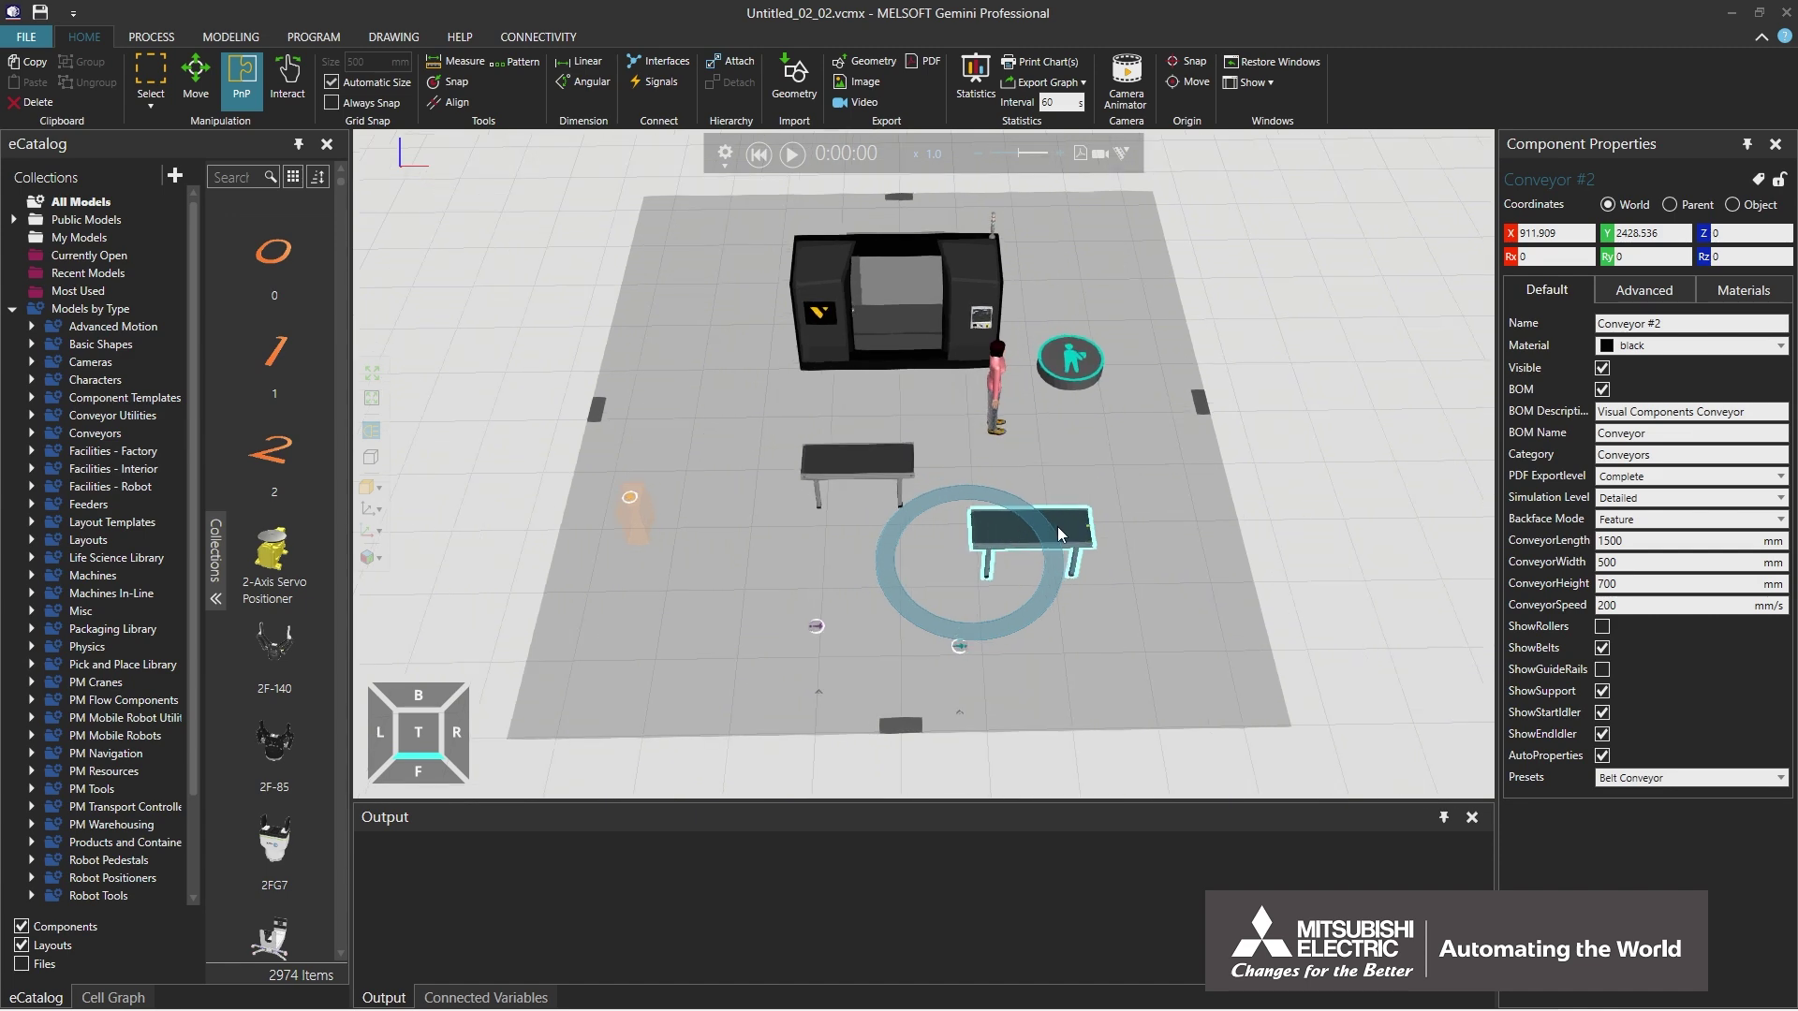
pyautogui.scroll(5, 1020, 530)
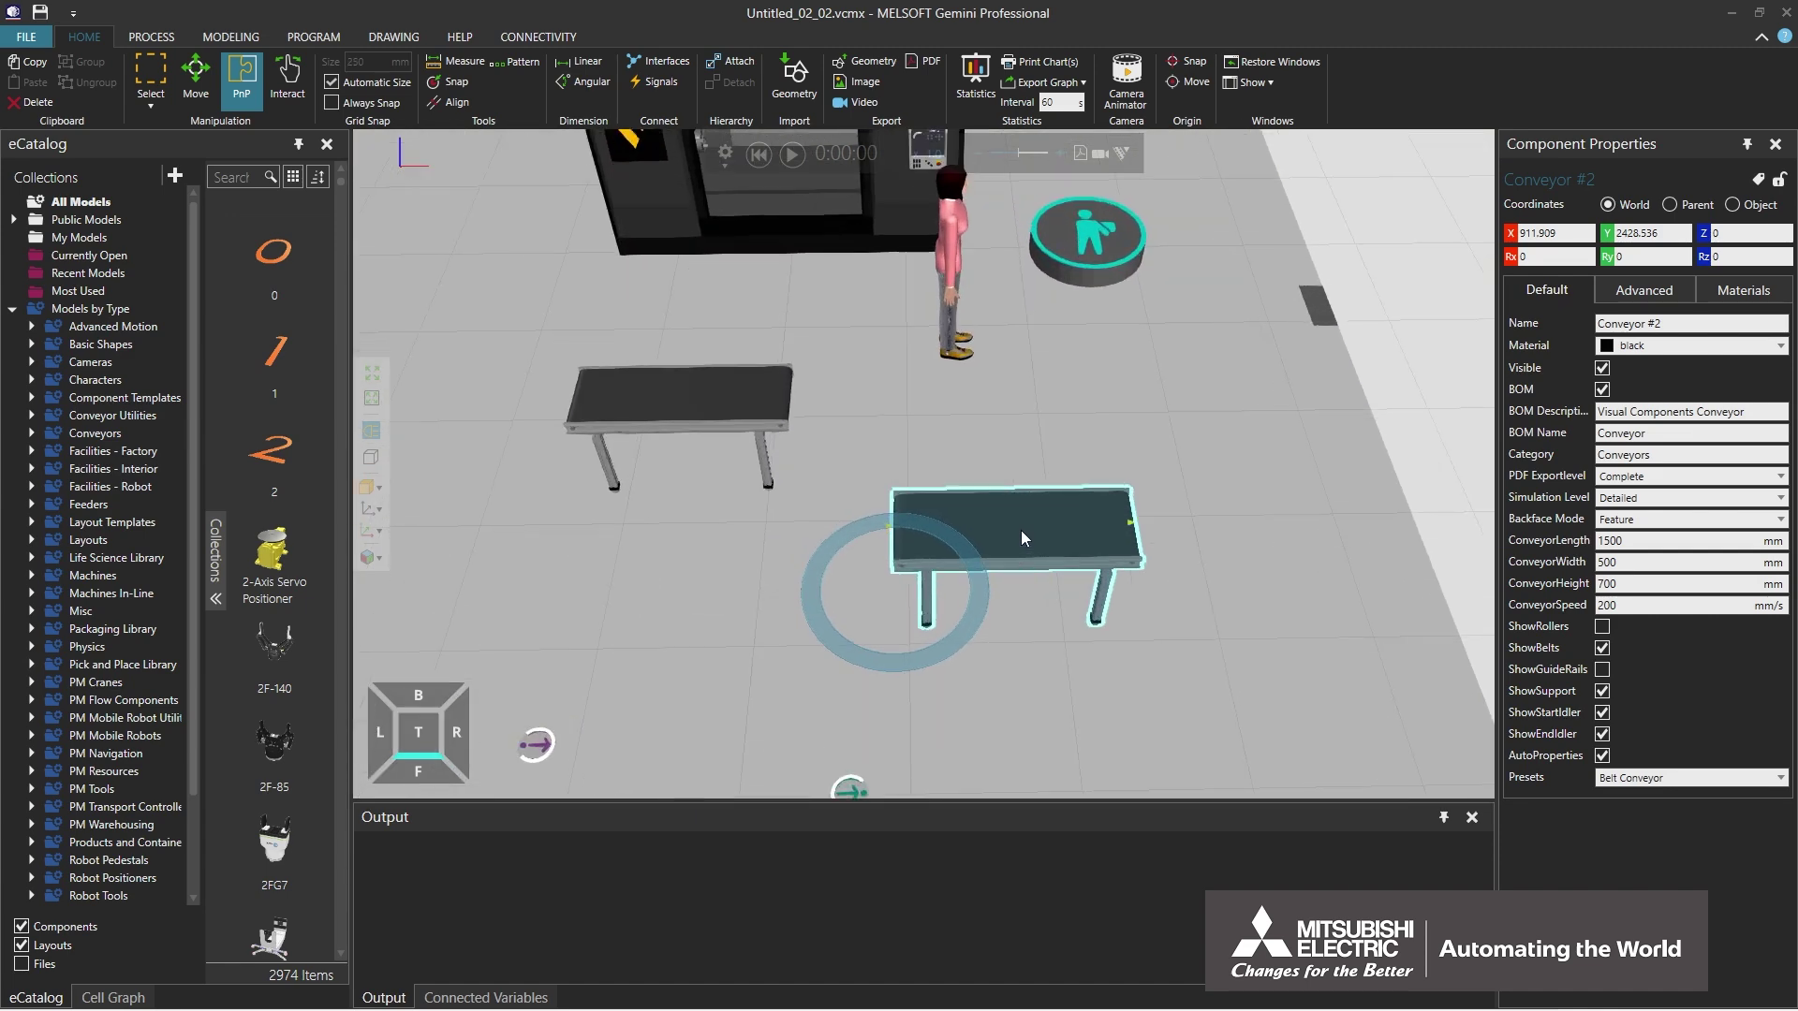
pyautogui.scroll(2, 1020, 530)
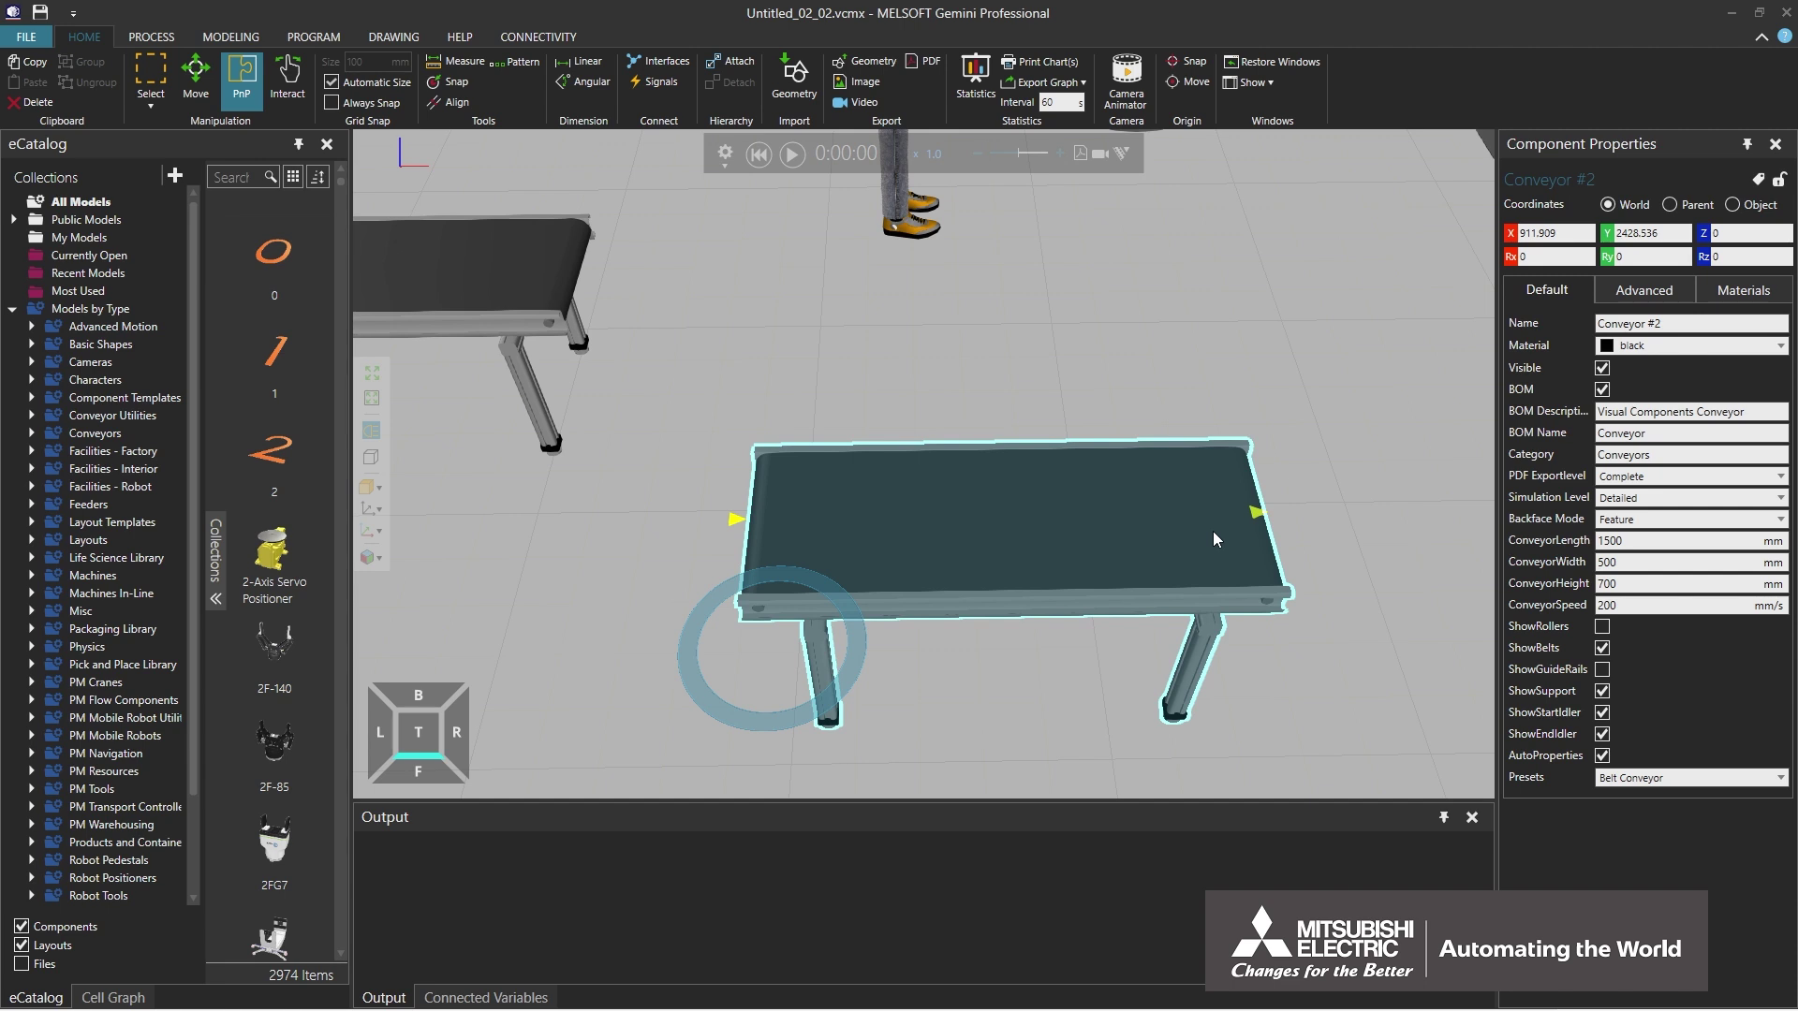
pyautogui.scroll(-5, 1212, 538)
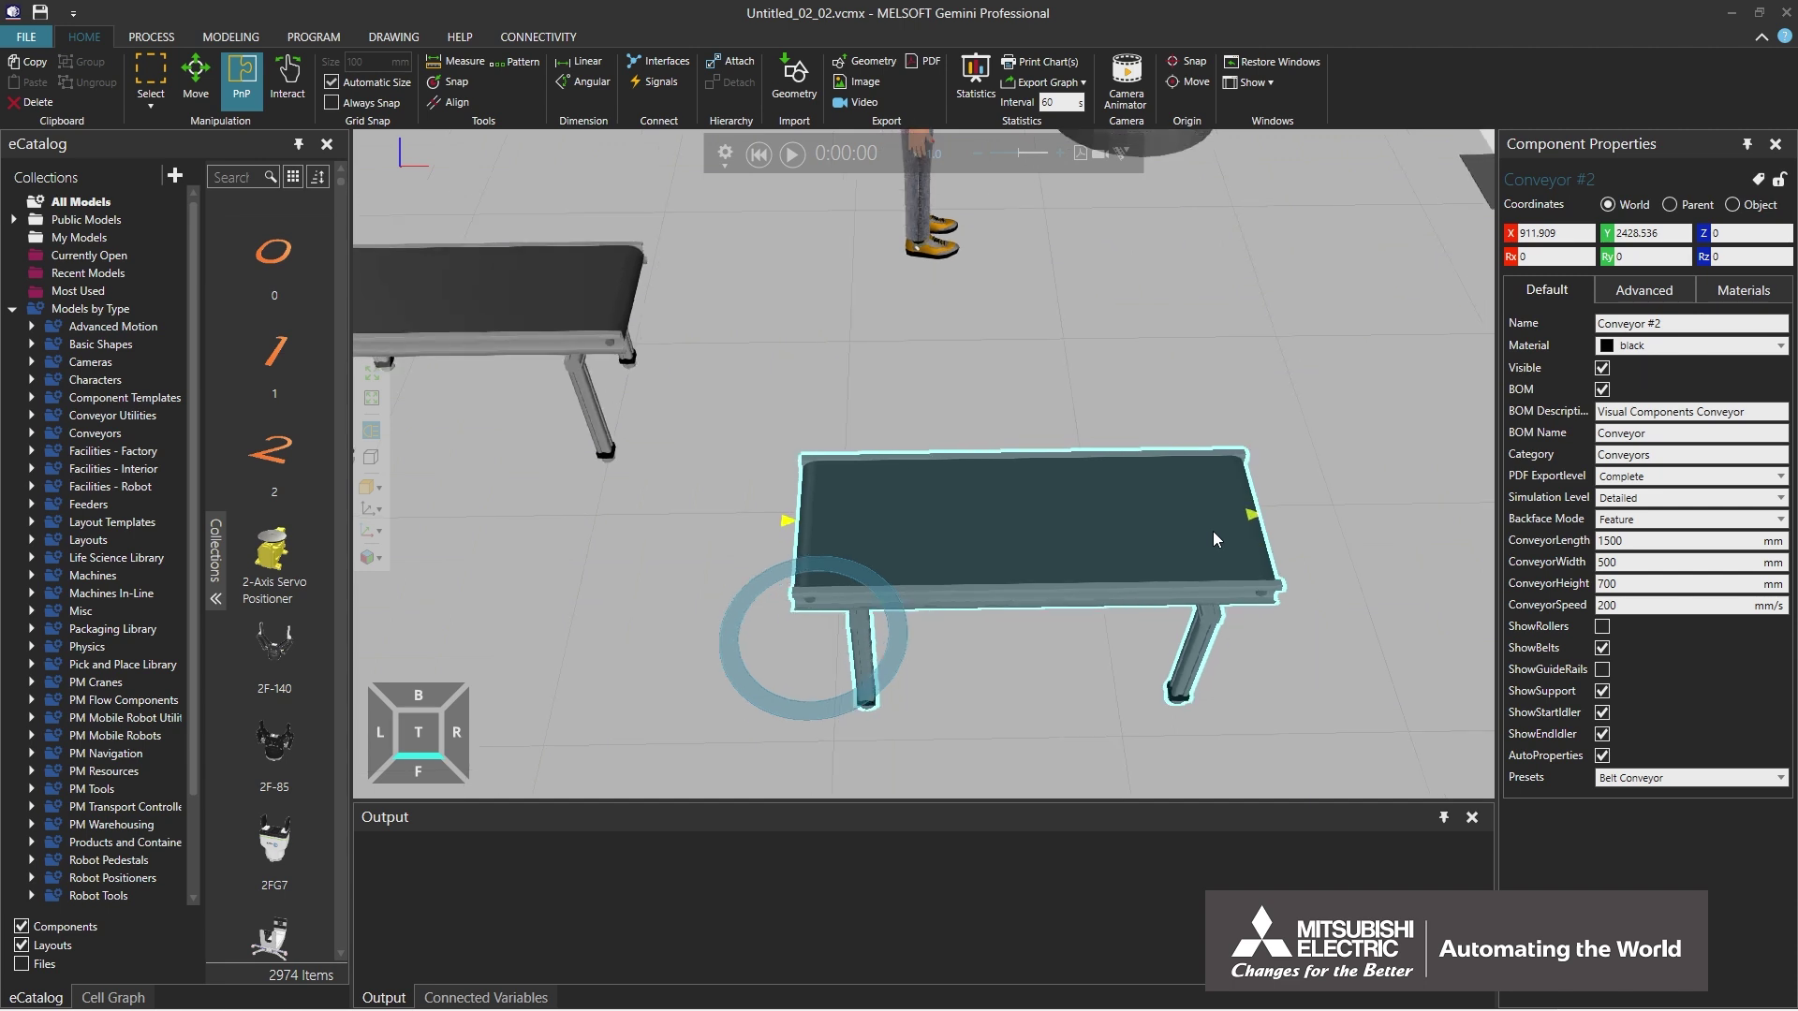
# Using PnP, snap the feeder onto the start of the original conveyor at about X -1453.5, Y 3588
pyautogui.moveTo(1326, 538)
pyautogui.keyDown('ctrl'); pyautogui.mouseDown(button='right')
pyautogui.moveTo(806, 538)
pyautogui.moveTo(1059, 543)
pyautogui.mouseUp(button='right'); pyautogui.keyUp('ctrl')
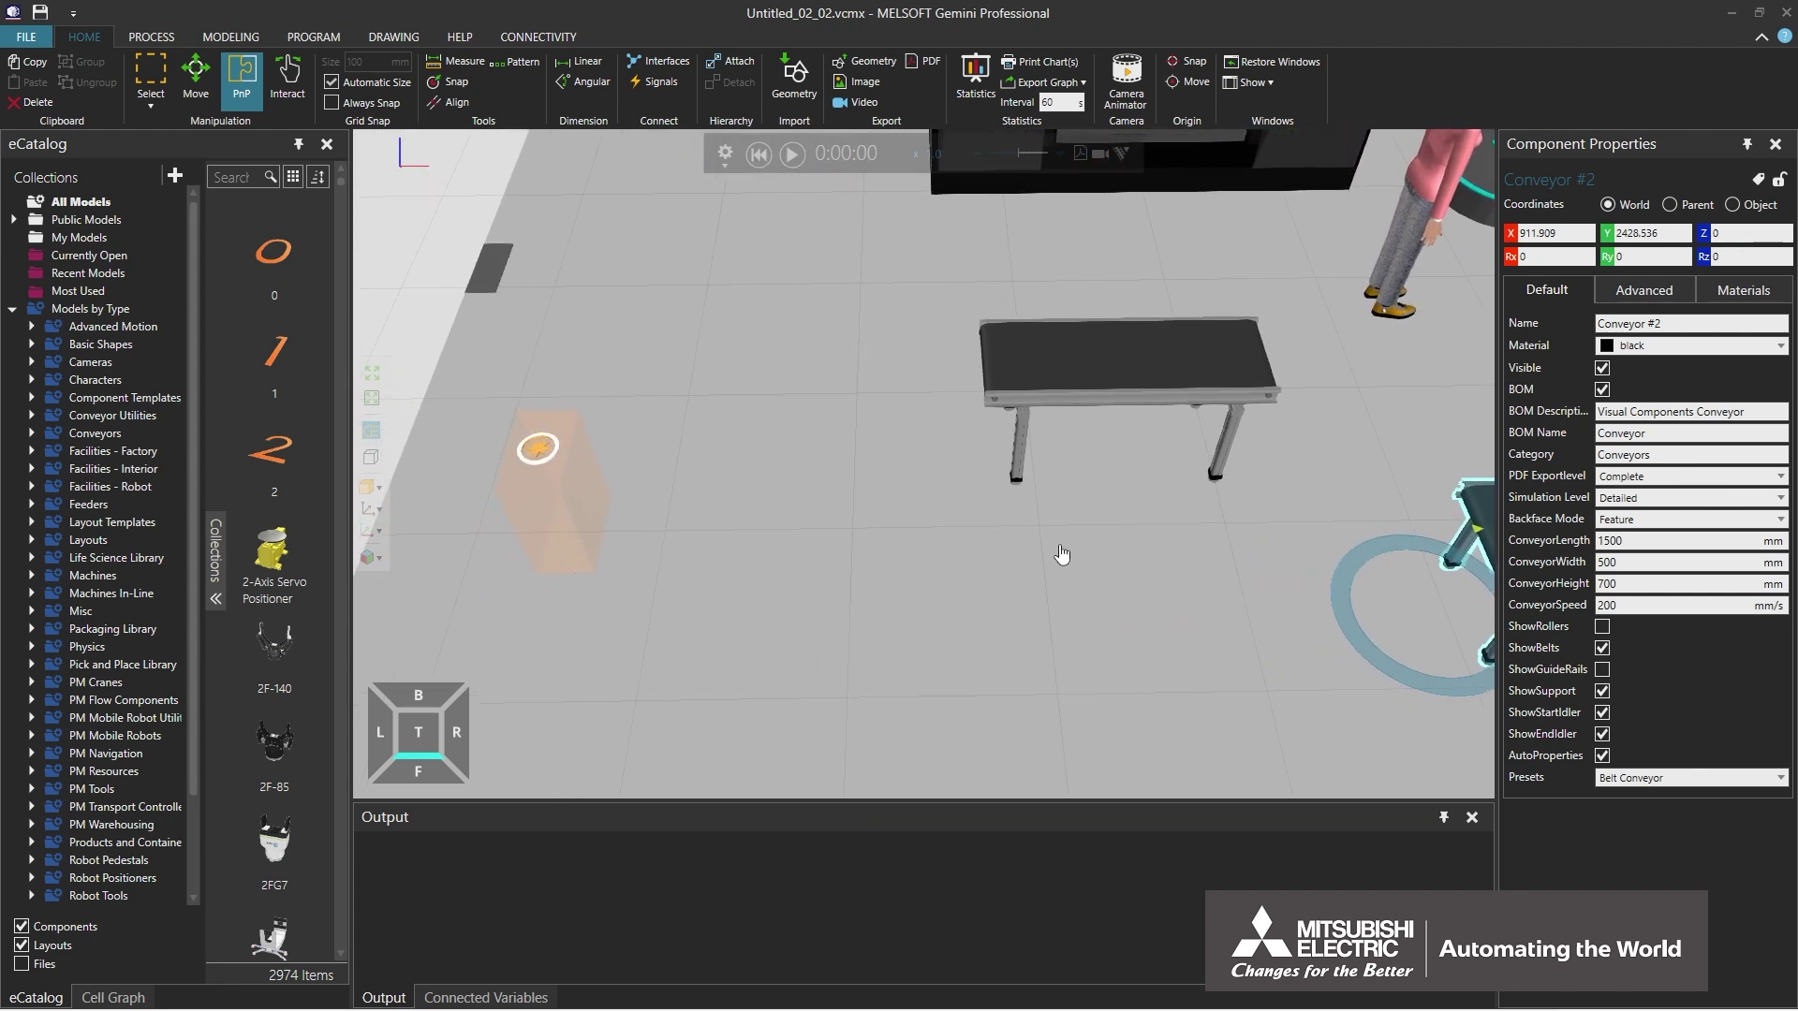
pyautogui.click(242, 89)
pyautogui.click(537, 458)
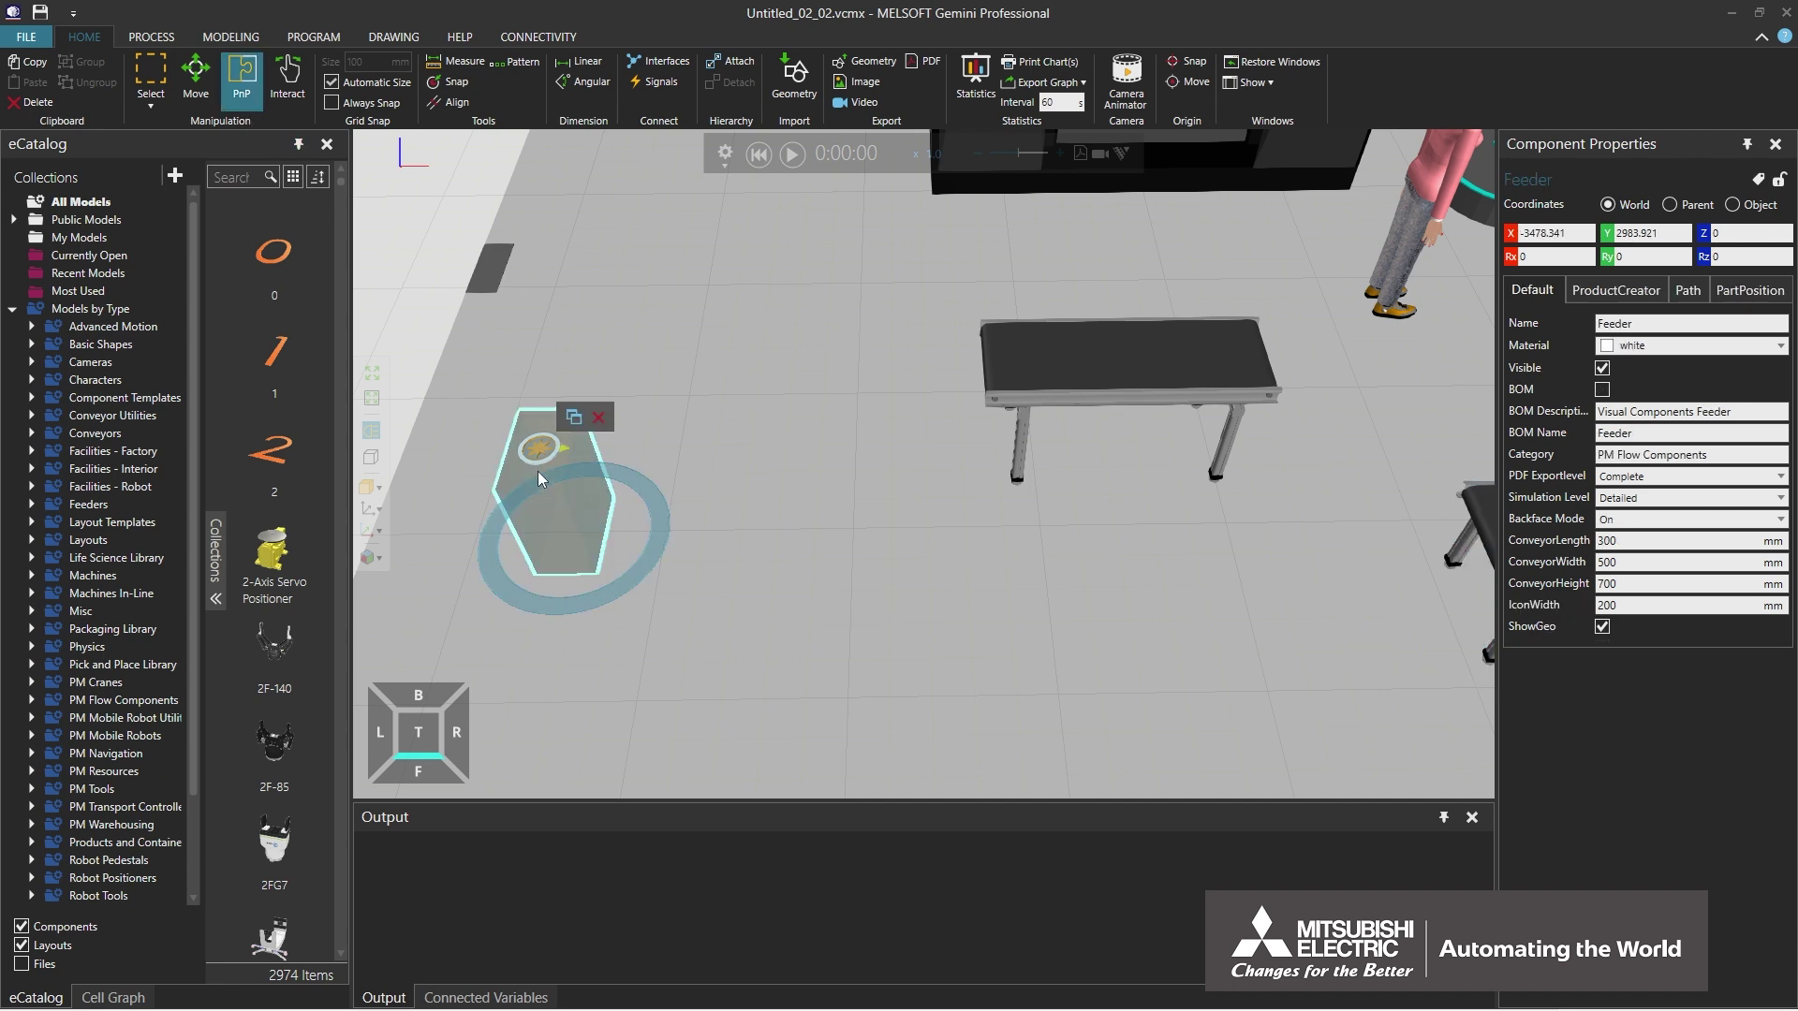
pyautogui.moveTo(538, 470); pyautogui.dragTo(850, 399)
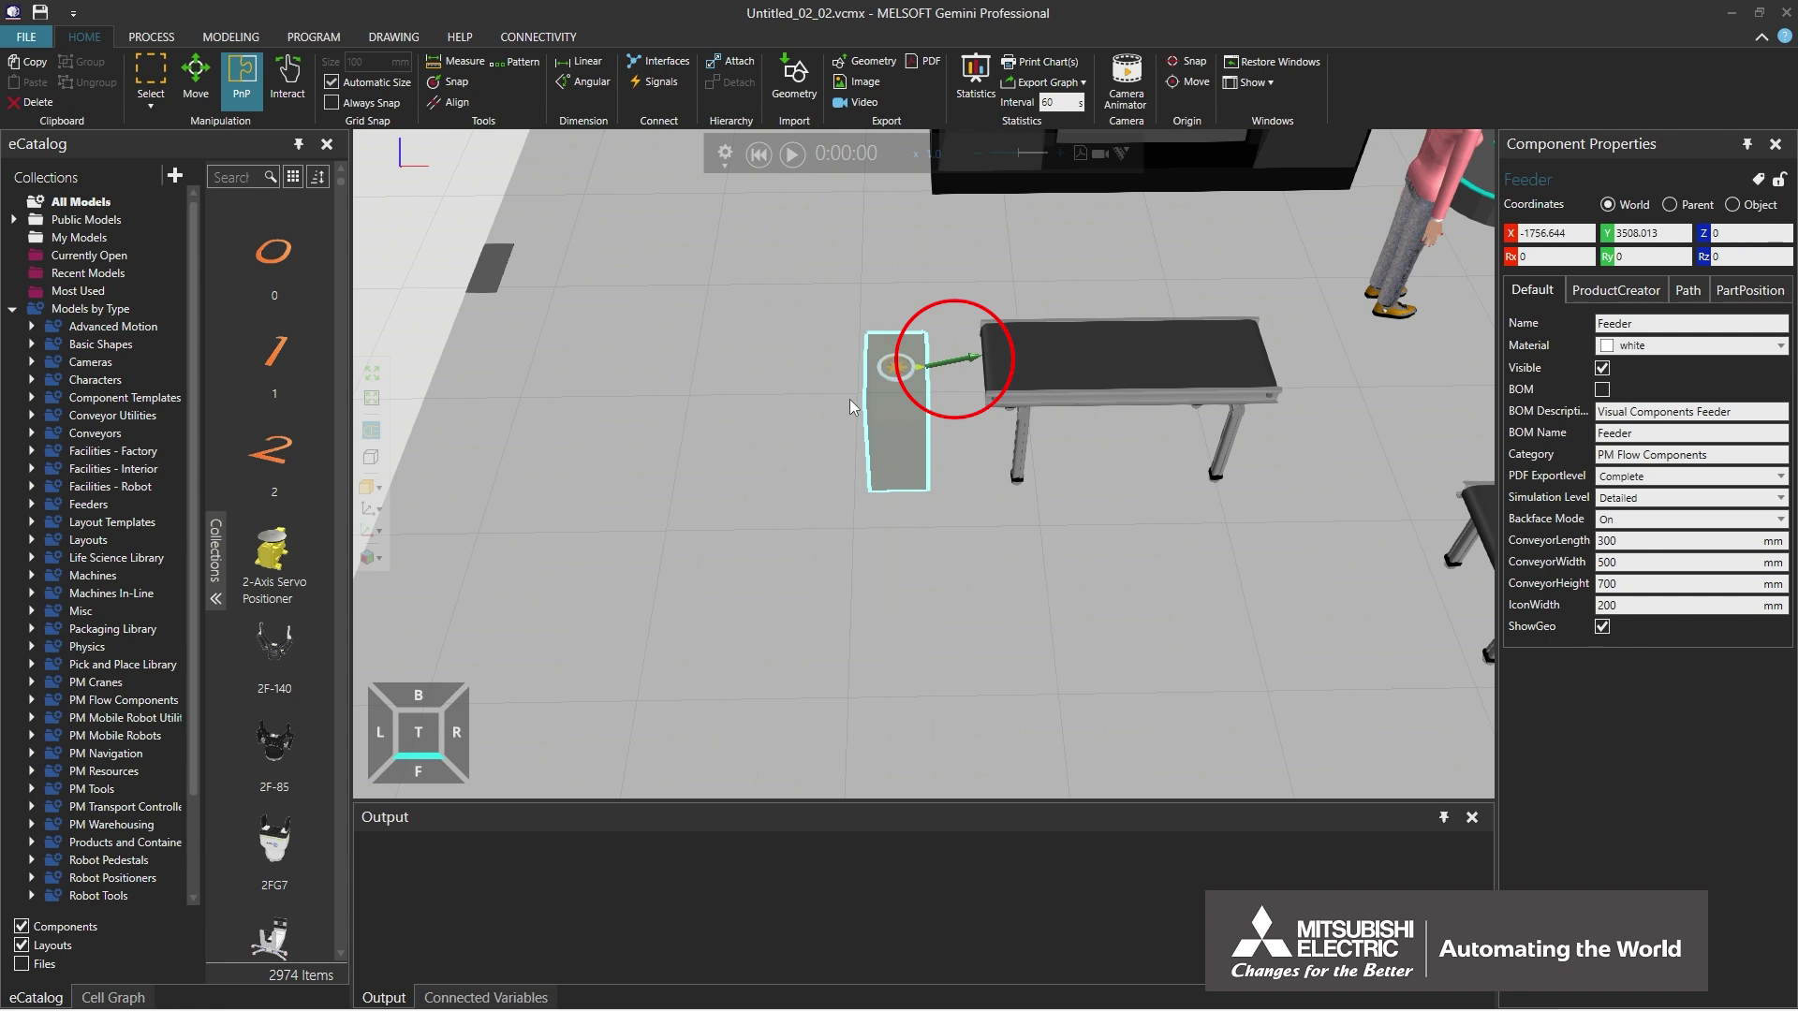
pyautogui.moveTo(850, 399); pyautogui.dragTo(919, 386)
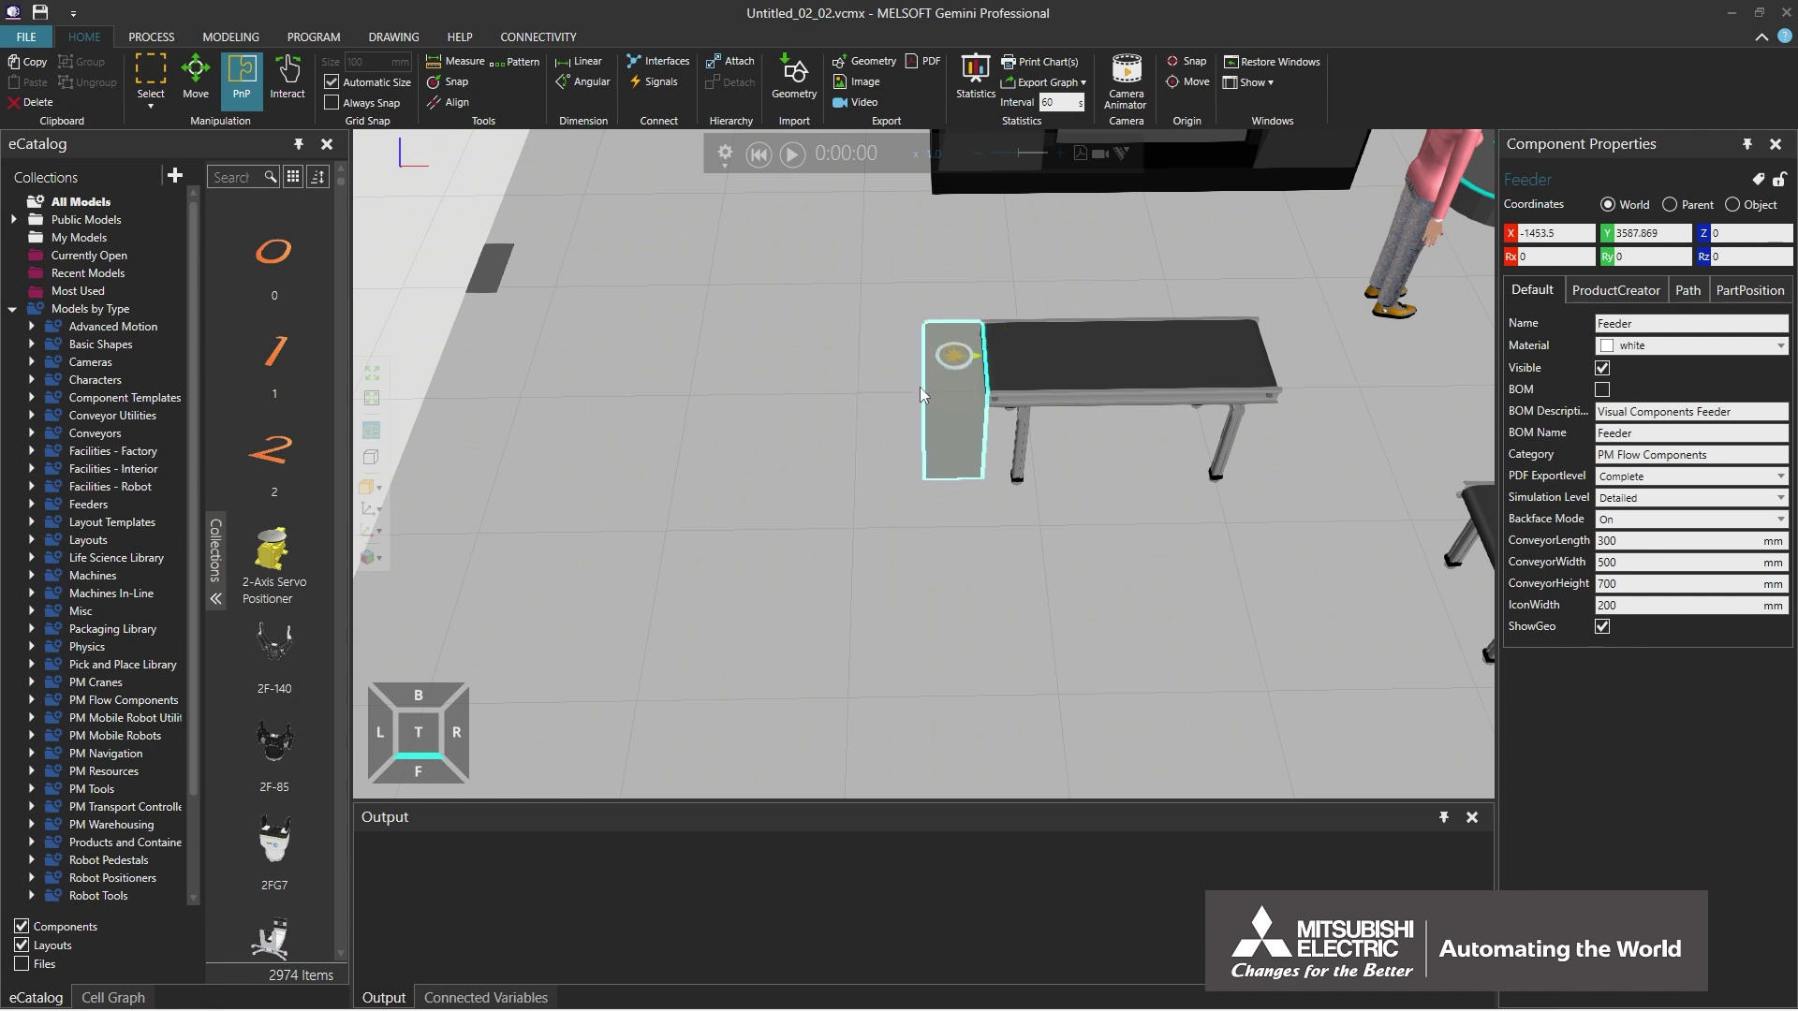
pyautogui.scroll(3, 937, 380)
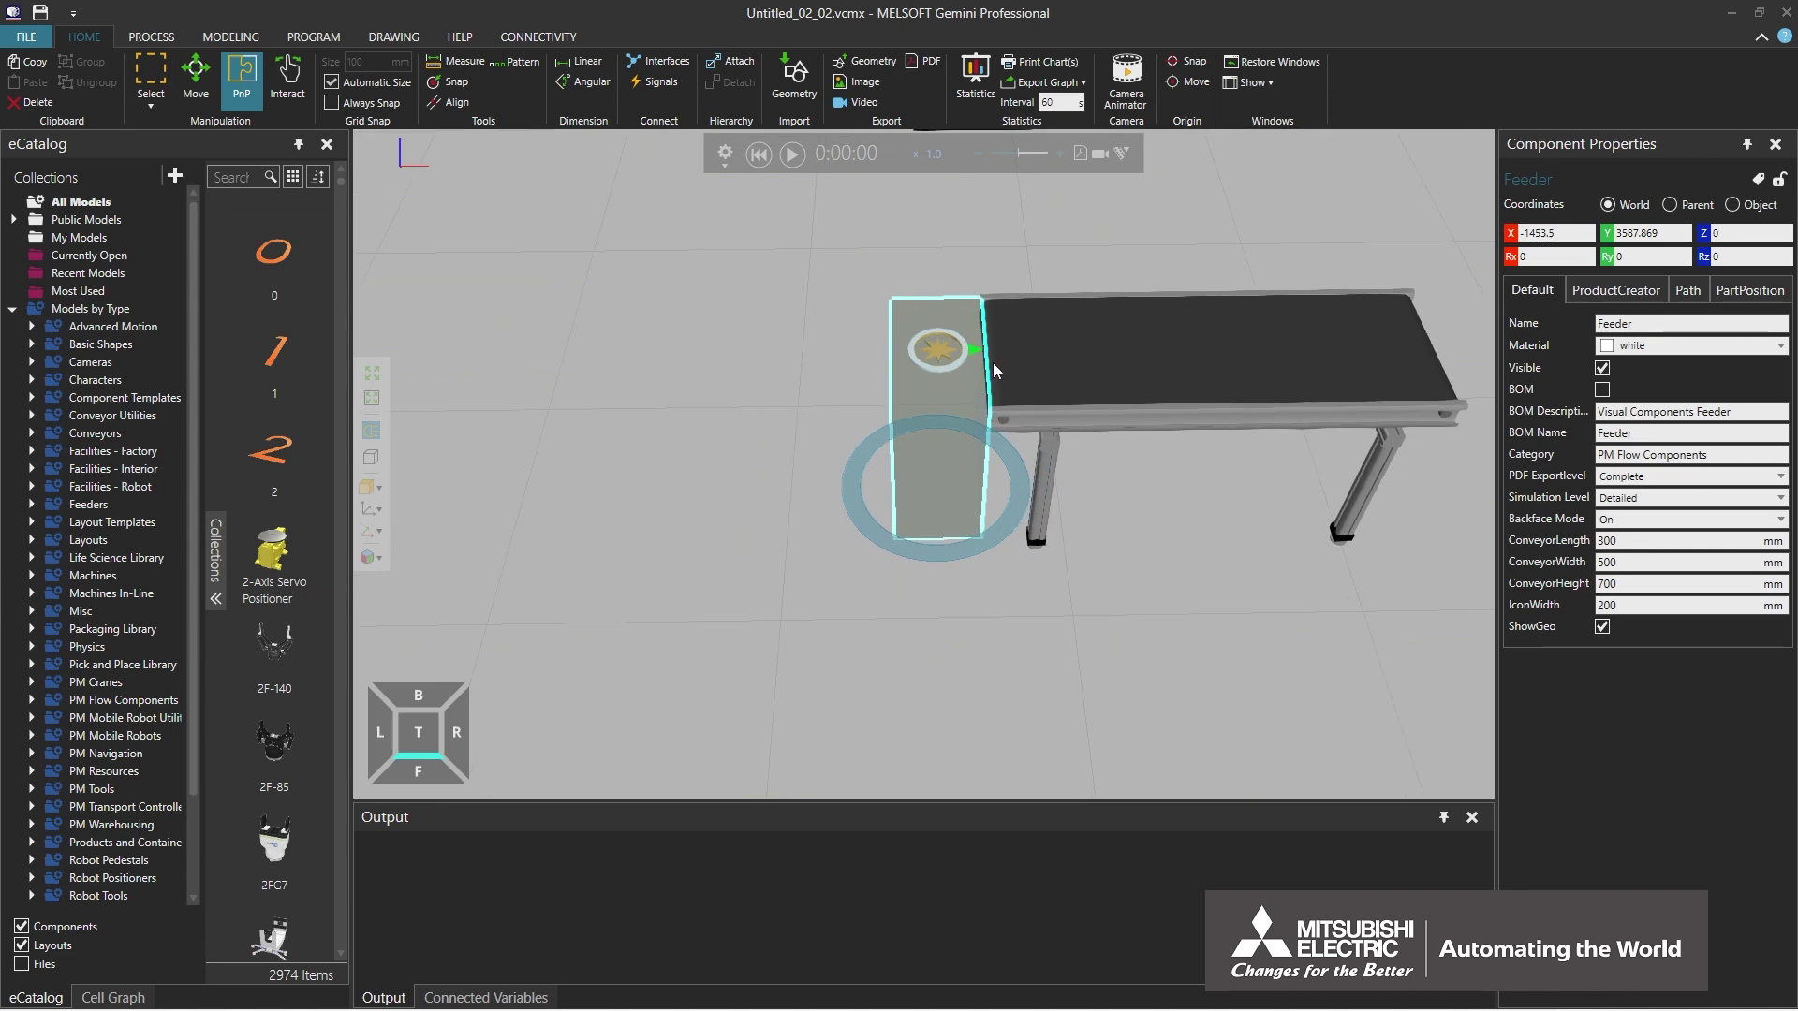
pyautogui.click(975, 347)
# Attach the From Conveyor Process to the original conveyor's end near X -66.5 and the To Conveyor Process to the duplicate's start near X 1152
pyautogui.scroll(-5, 1000, 372)
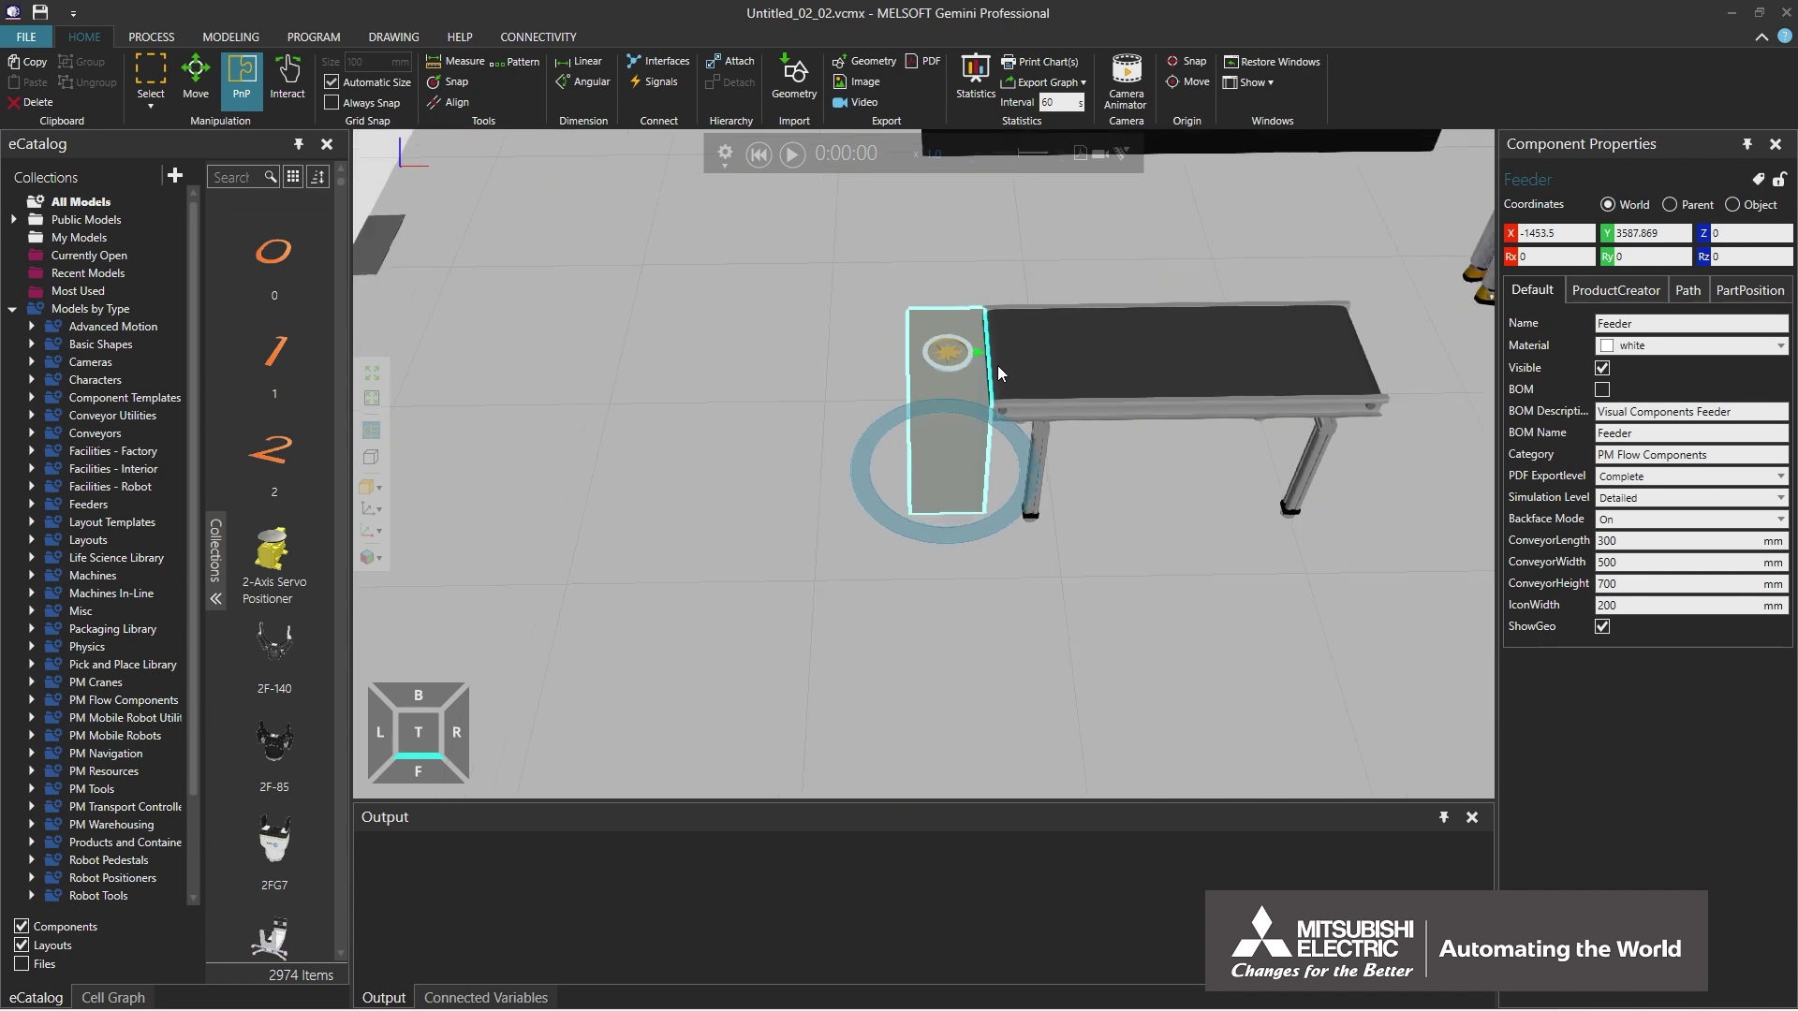
pyautogui.scroll(-3, 998, 365)
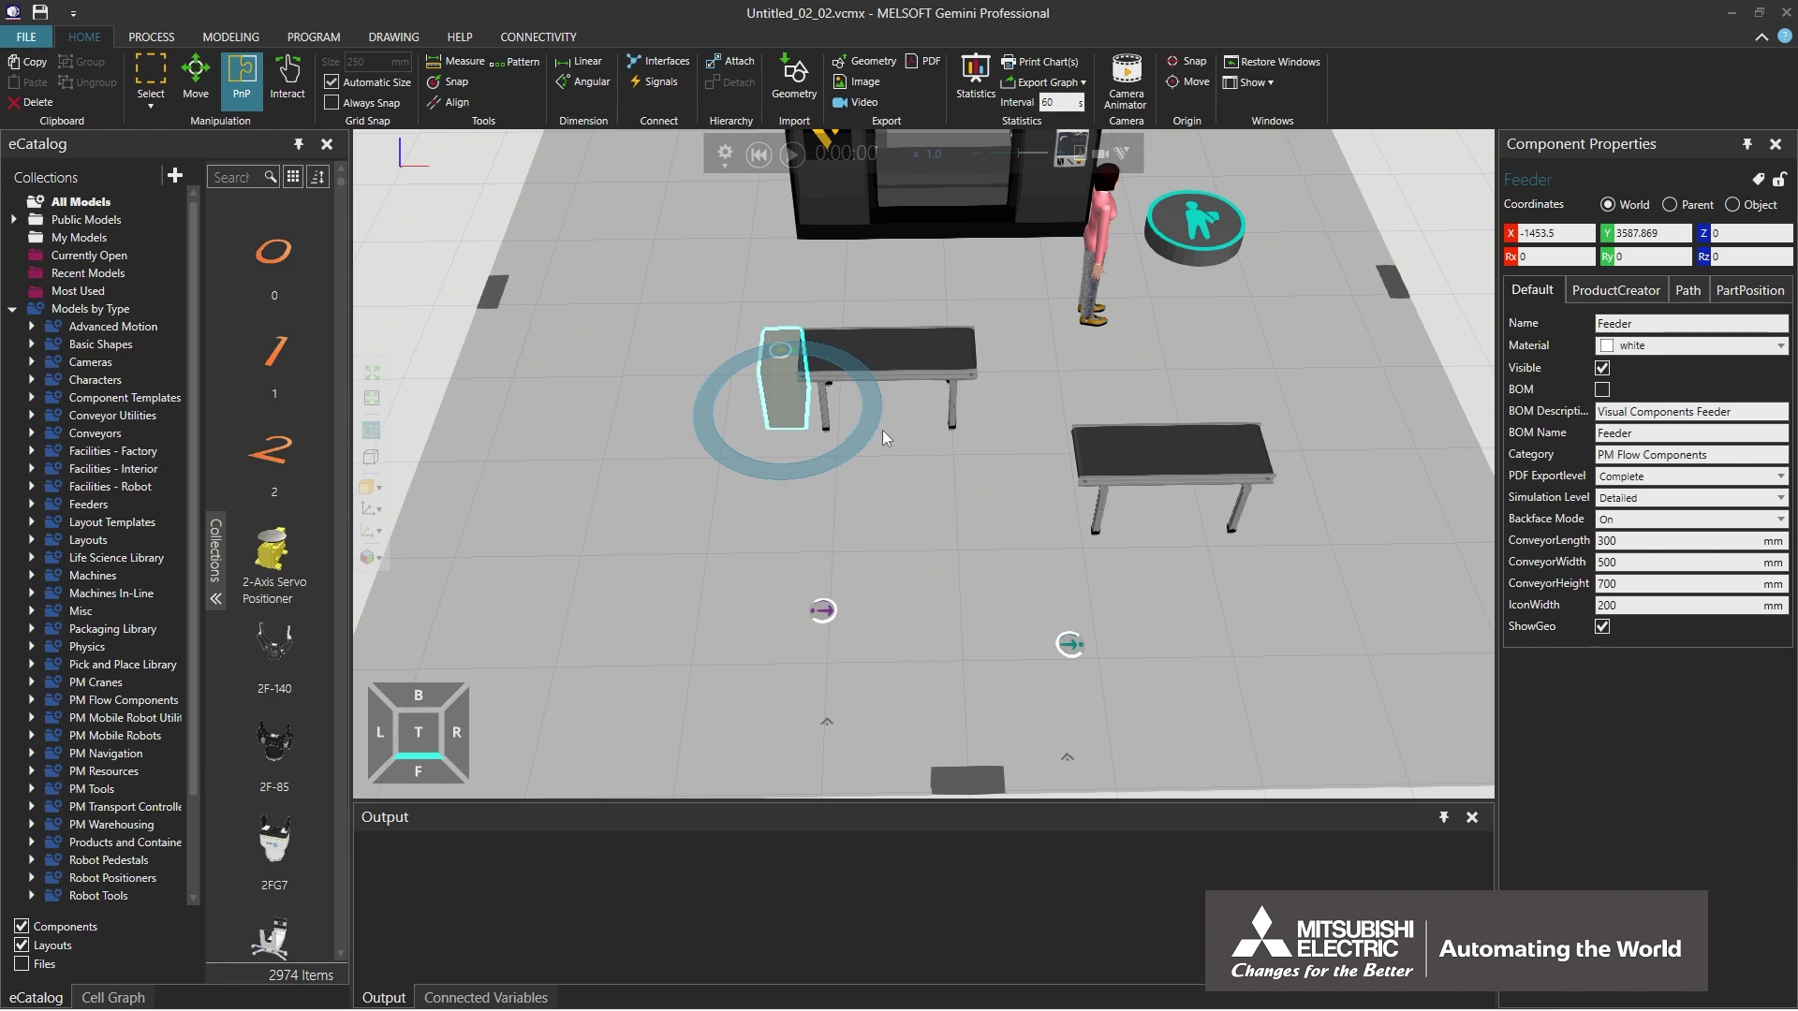
pyautogui.moveTo(826, 618); pyautogui.dragTo(954, 363)
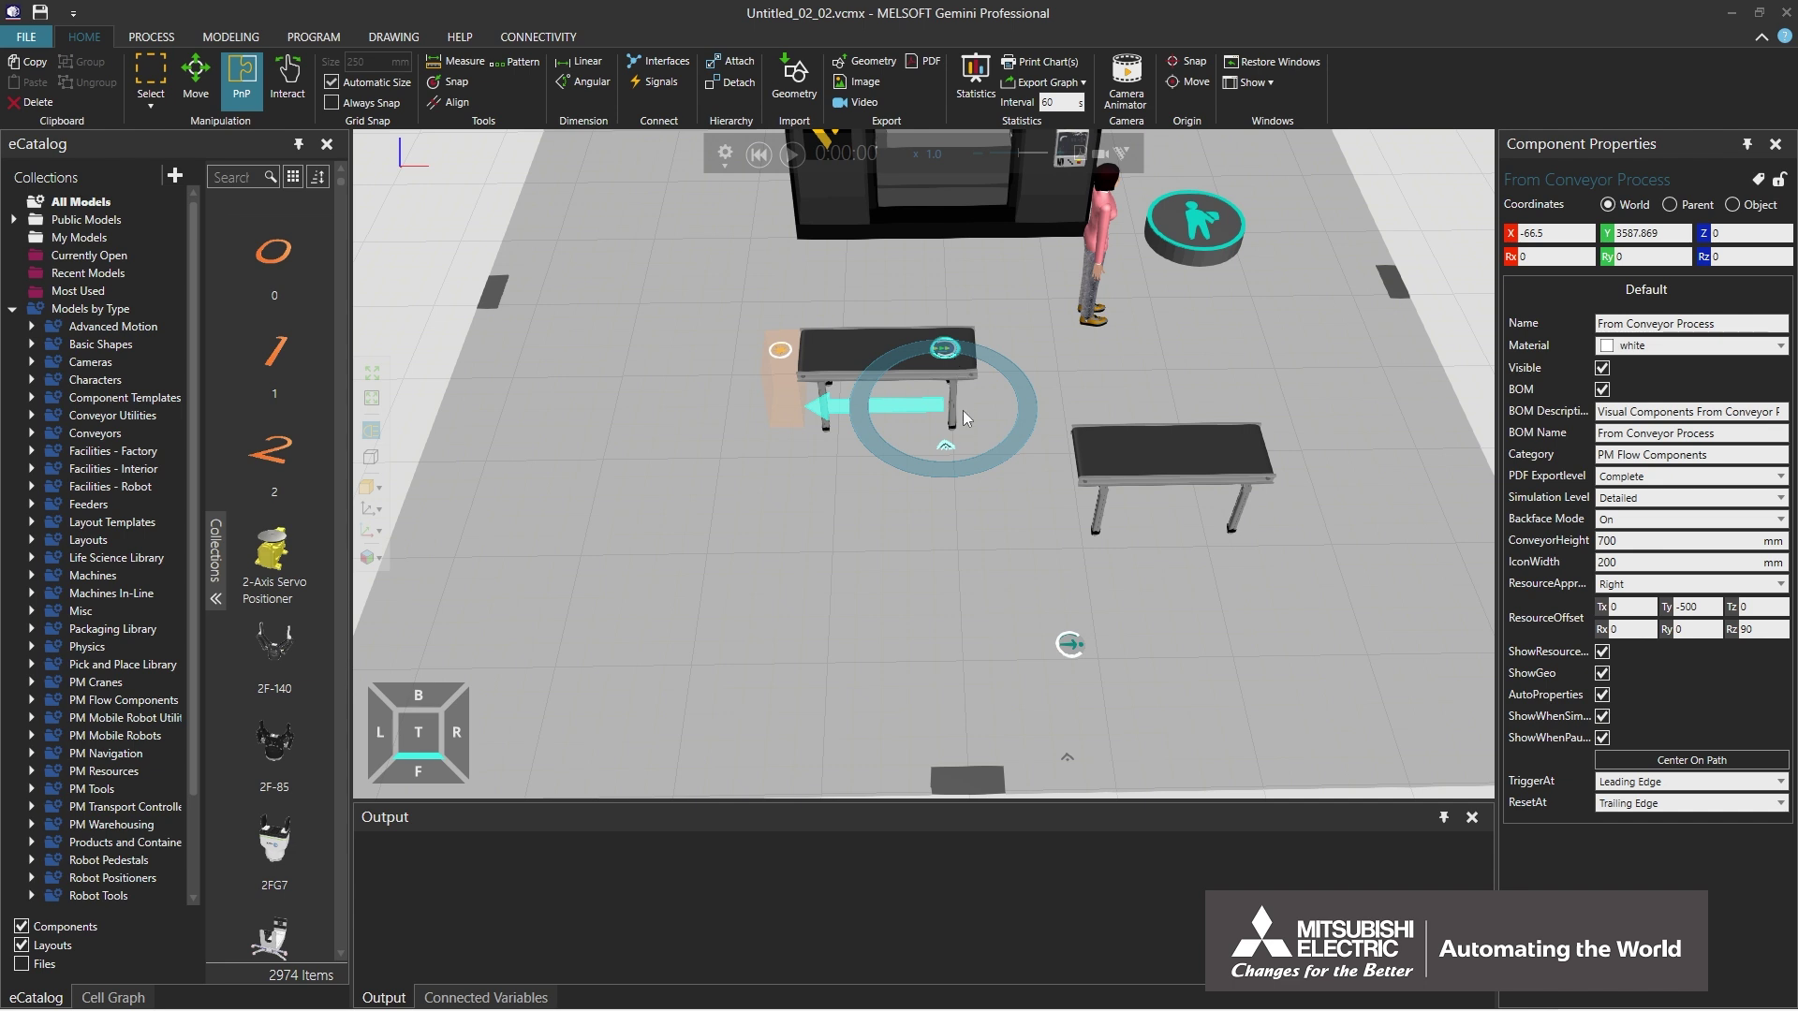
pyautogui.click(1070, 644)
pyautogui.moveTo(1072, 646); pyautogui.dragTo(1098, 457)
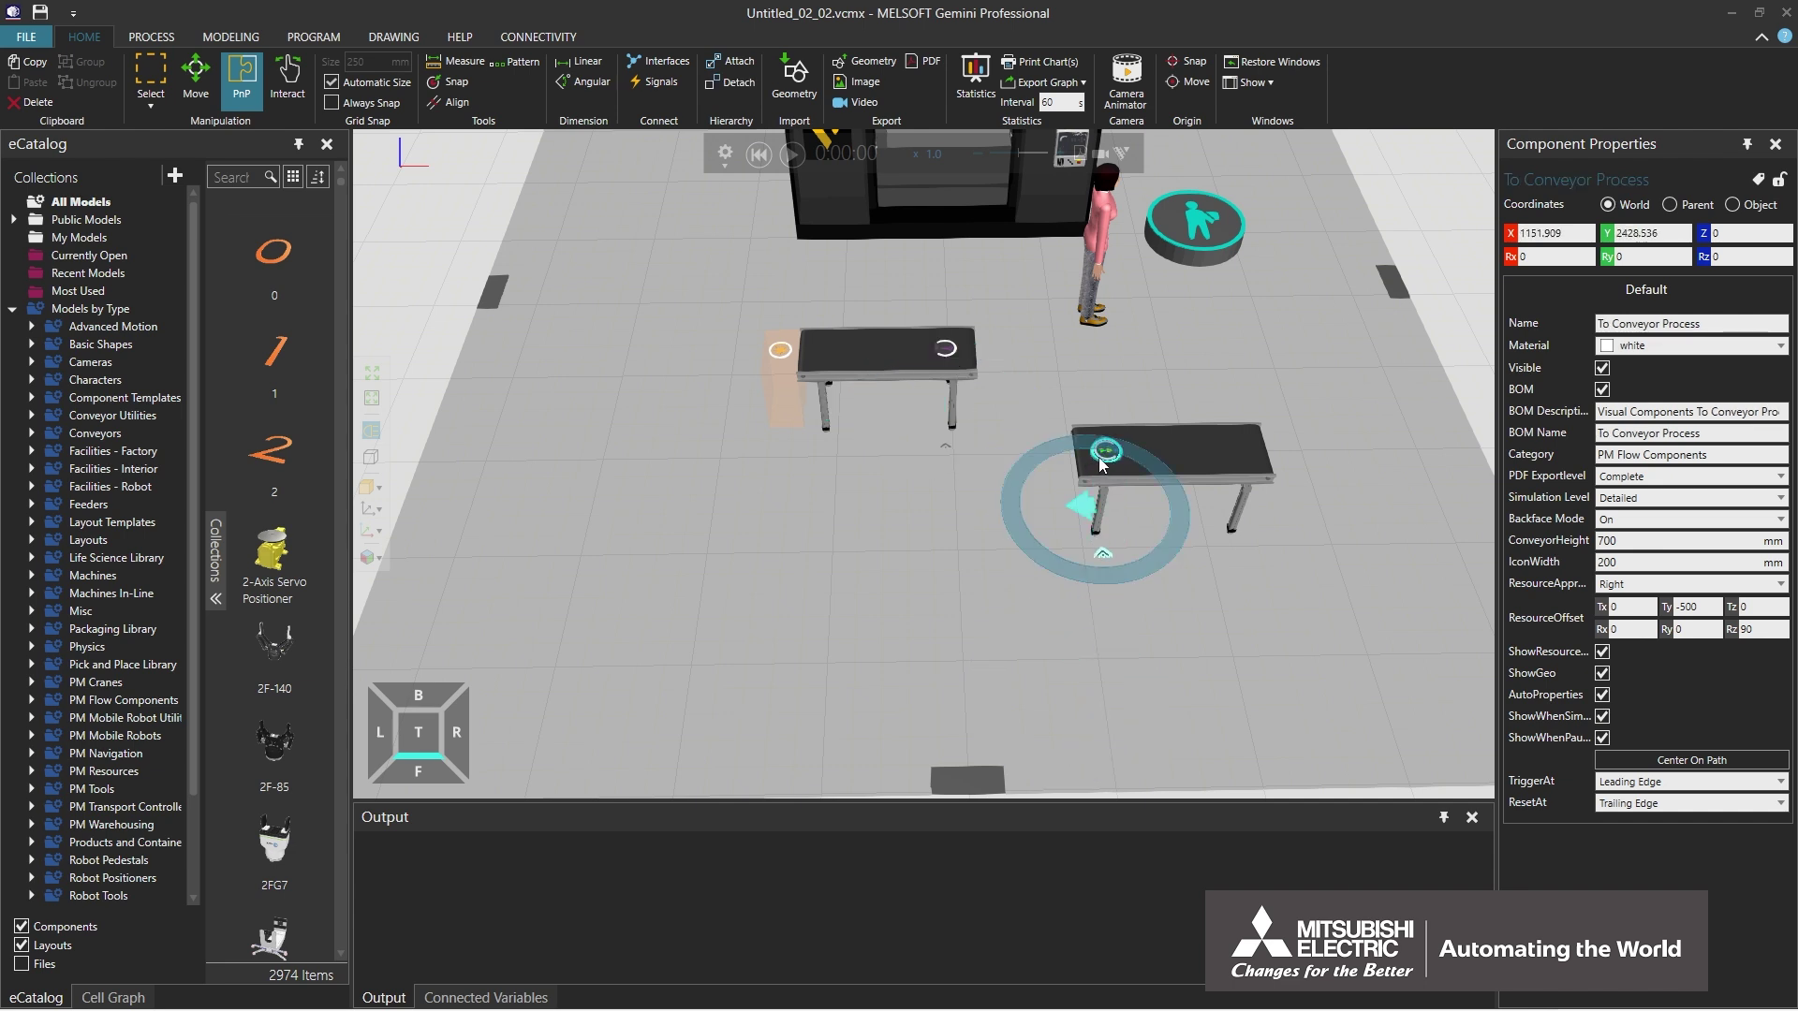
# Connect the Human Transport Controller's Resources interface to the human worker and its Pathways interface to the Pathway Area
pyautogui.moveTo(1100, 461); pyautogui.dragTo(1092, 664, button='middle')
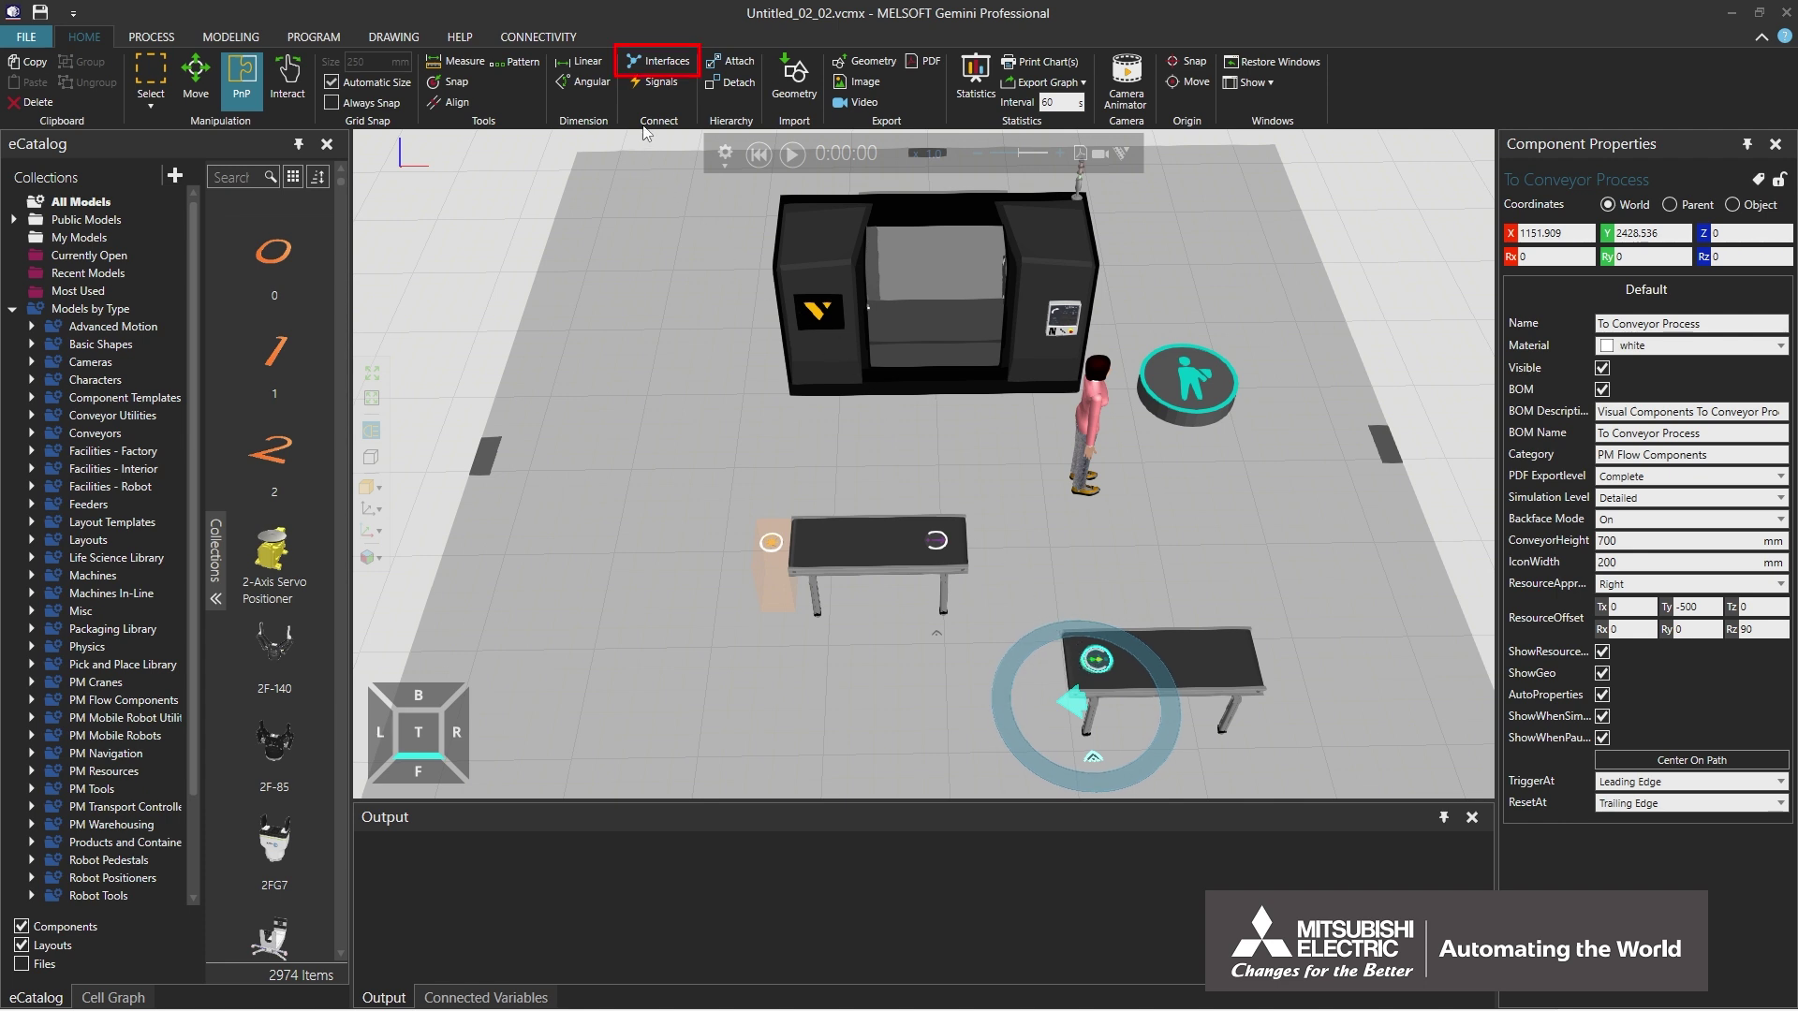
pyautogui.click(661, 66)
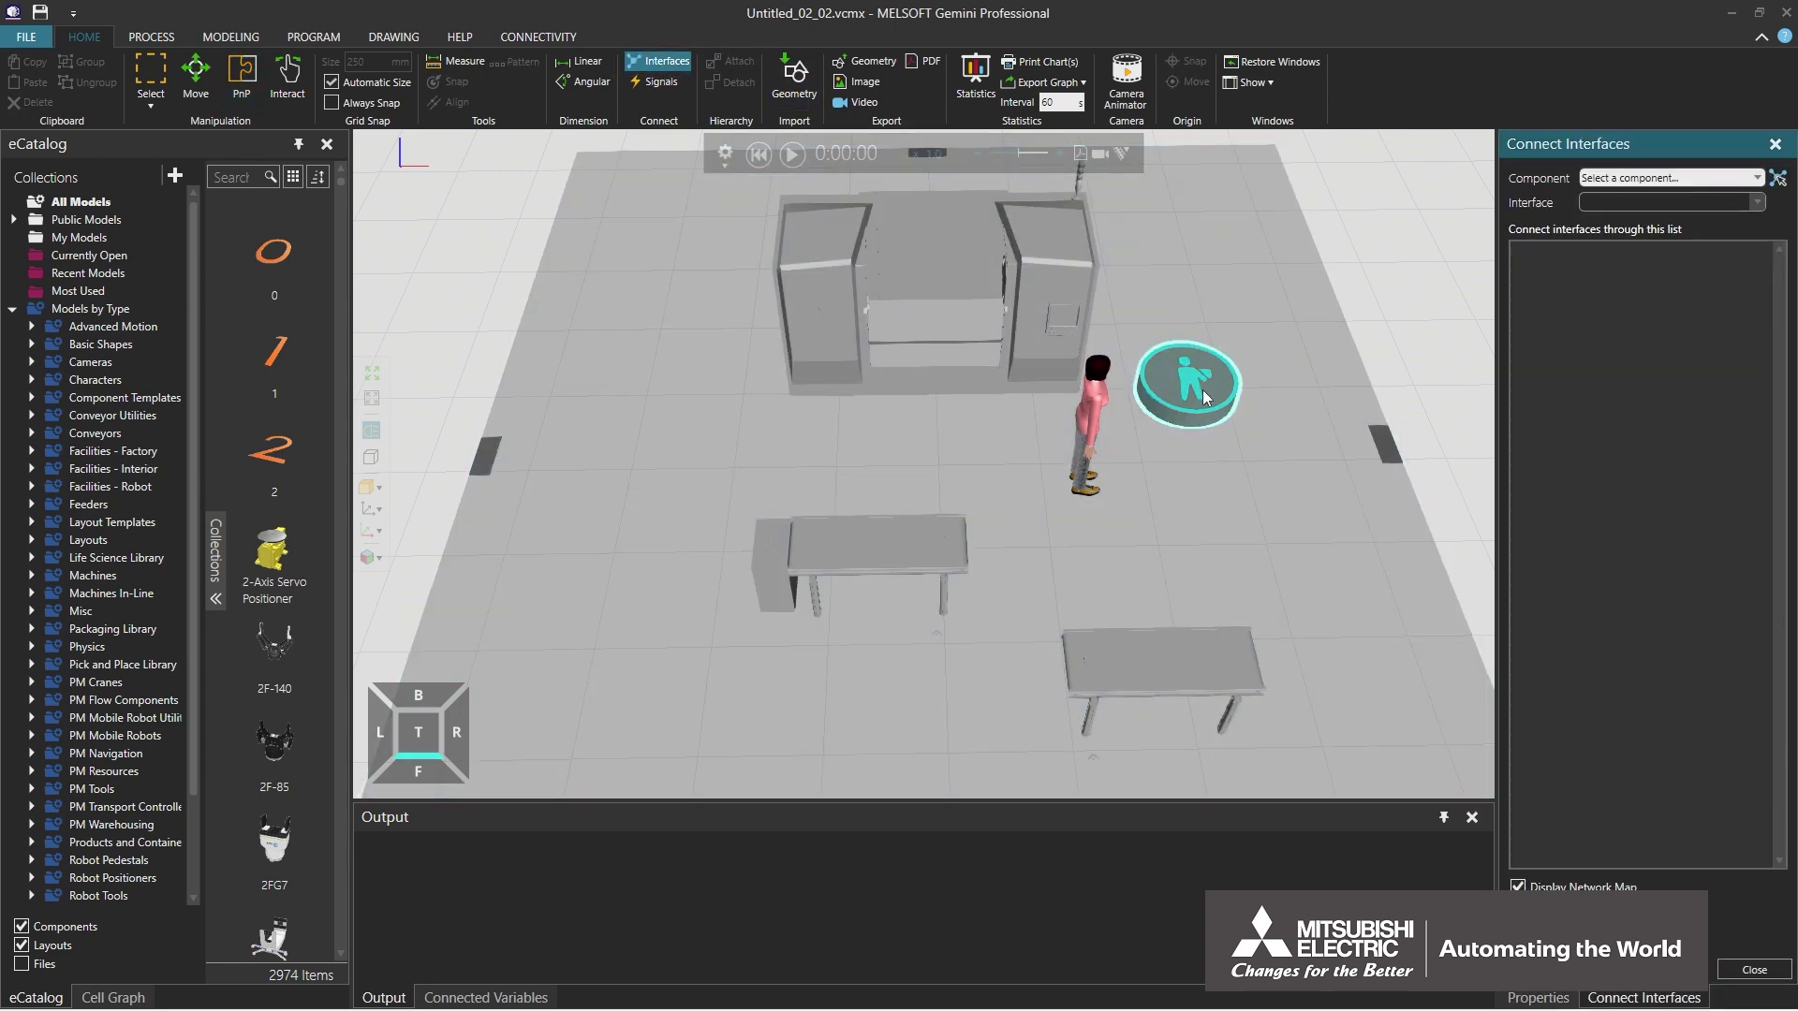
pyautogui.click(1202, 389)
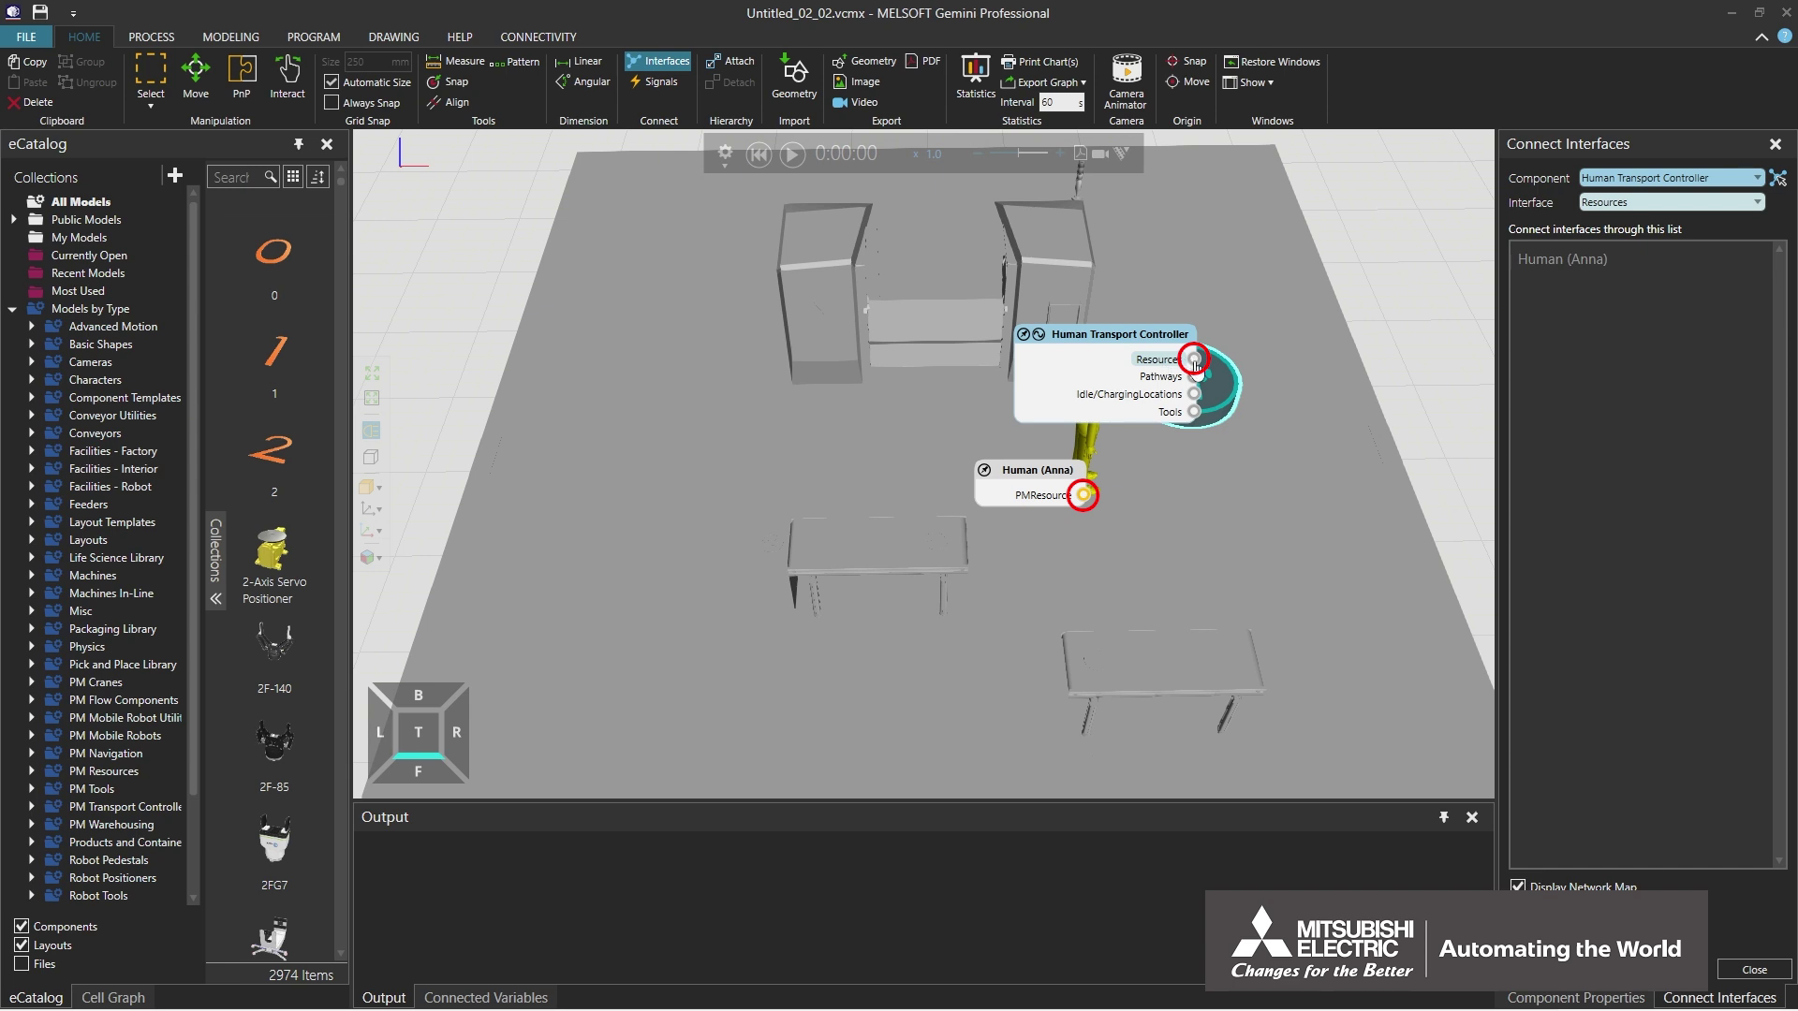
pyautogui.moveTo(1194, 361); pyautogui.dragTo(1084, 501)
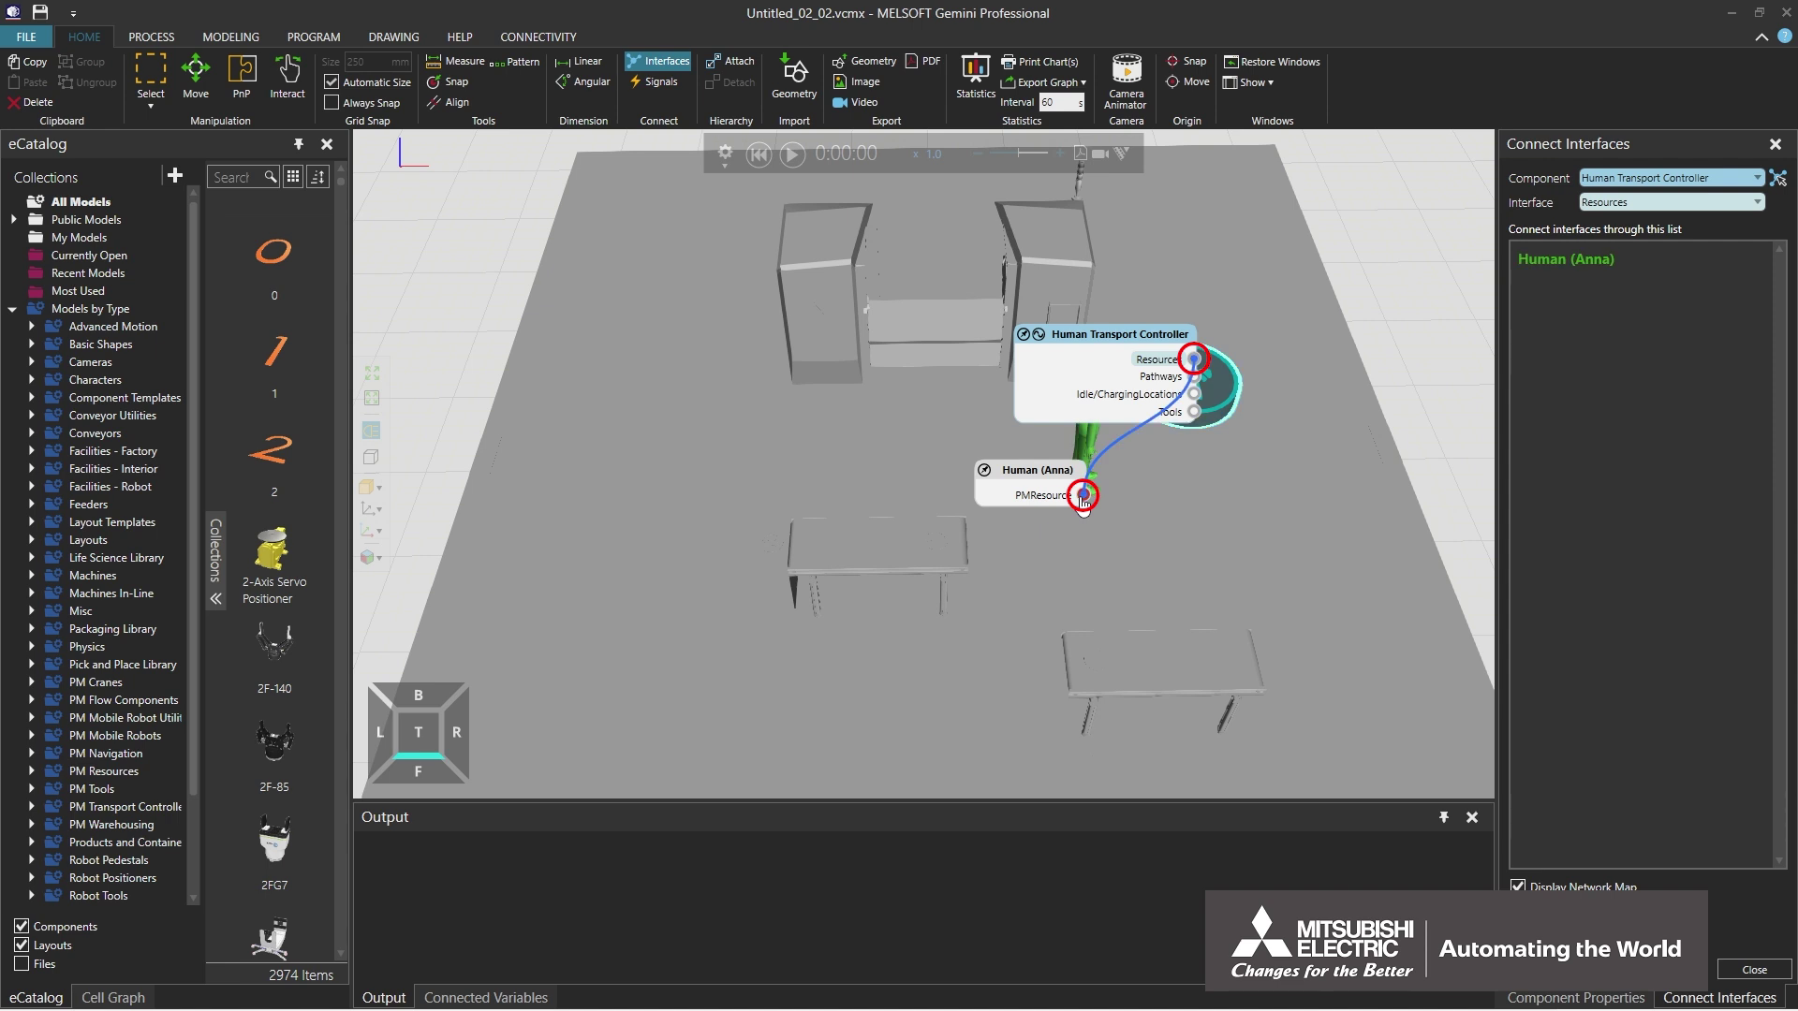
pyautogui.click(1144, 379)
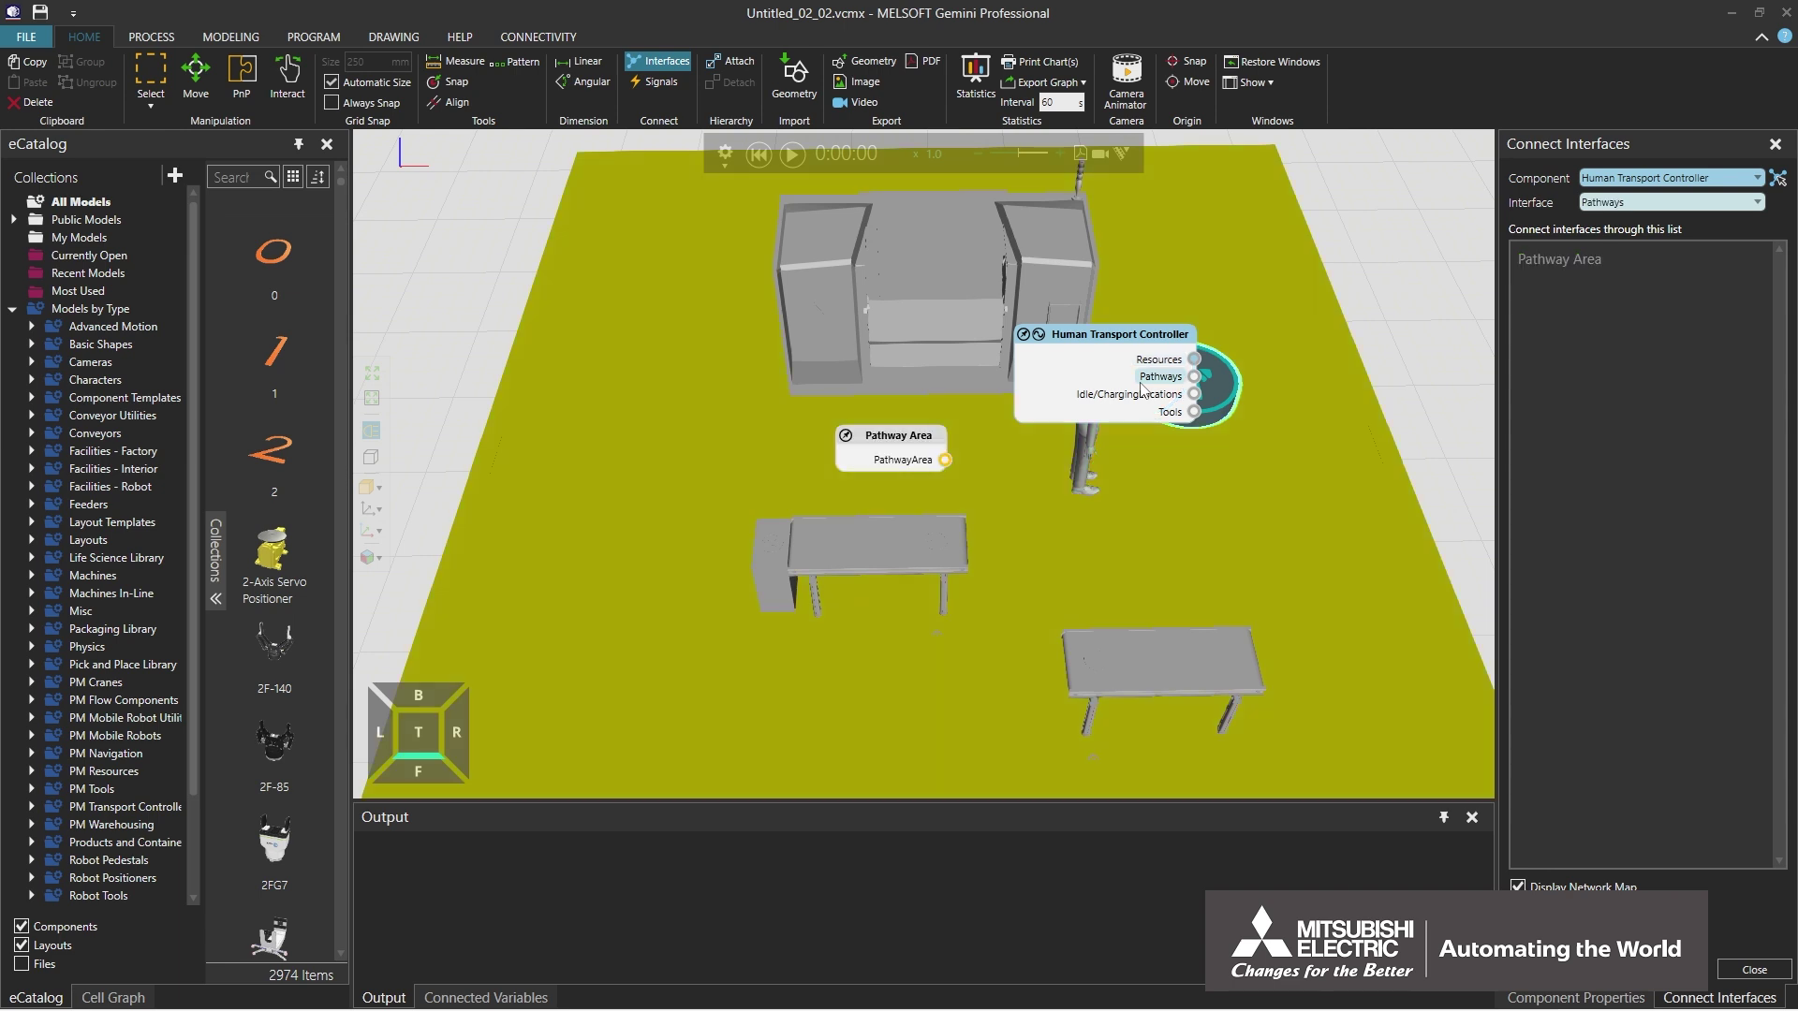
pyautogui.moveTo(1194, 376); pyautogui.dragTo(946, 463)
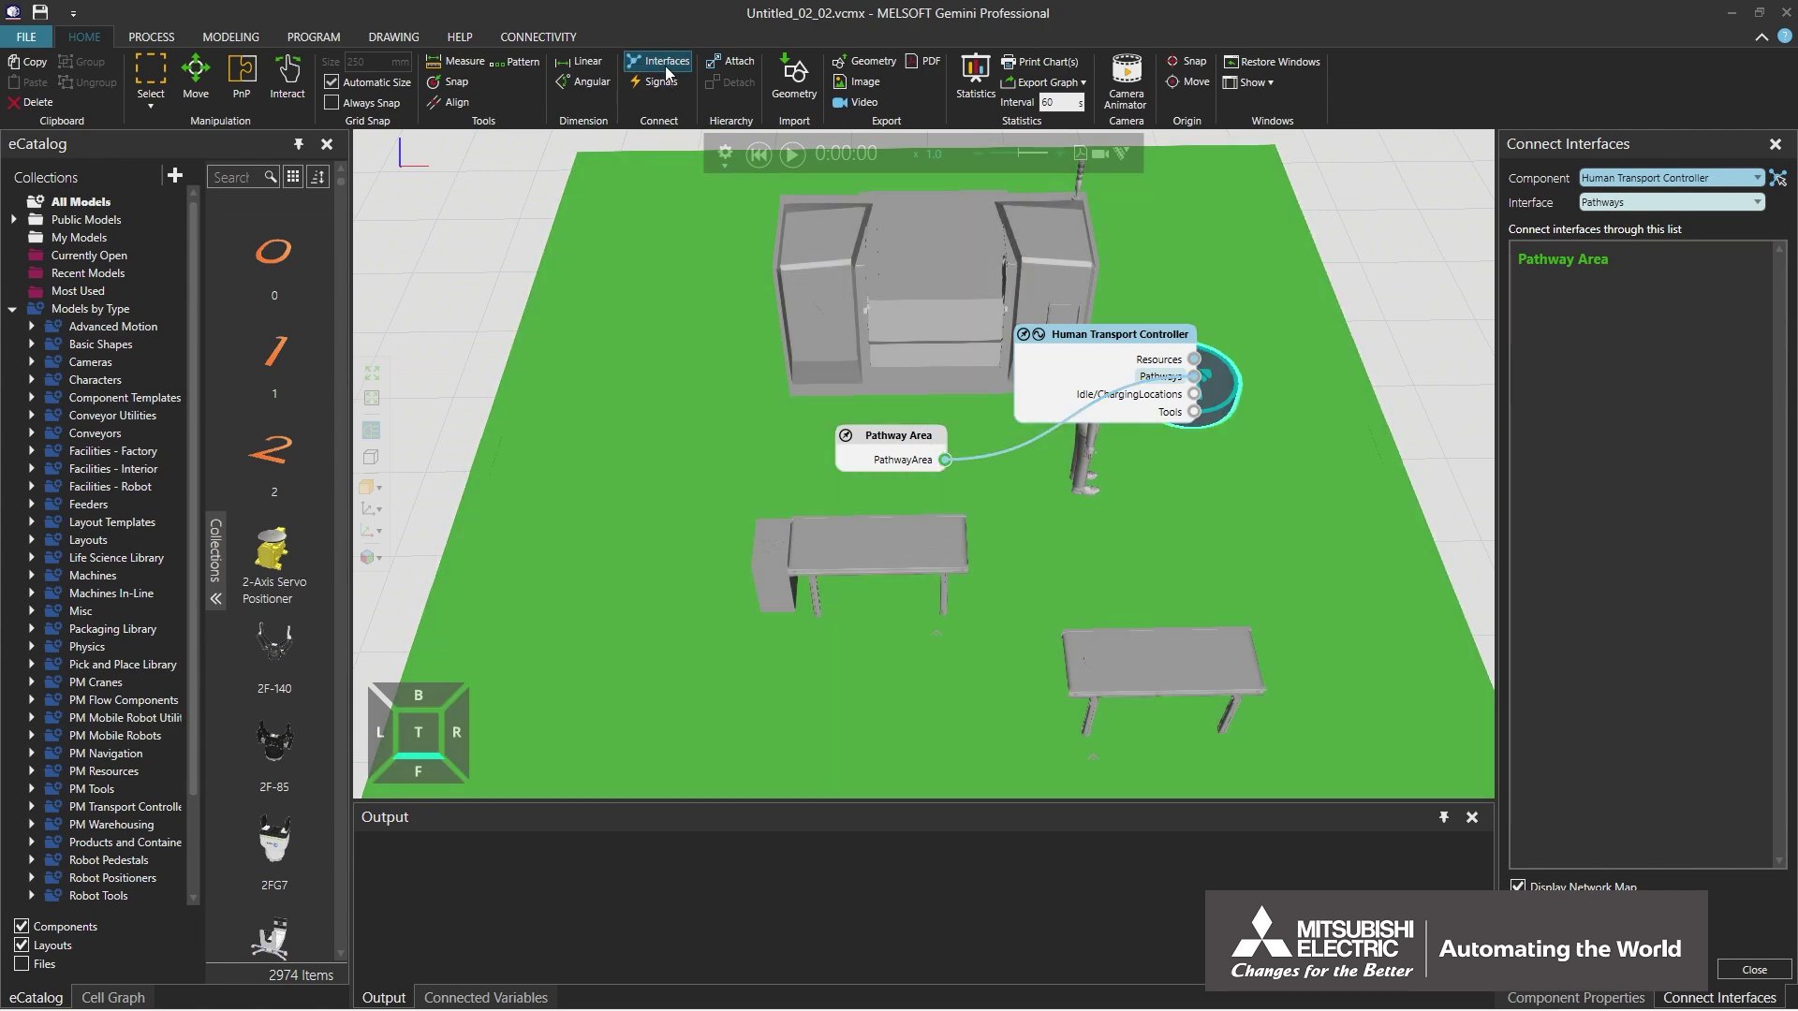
pyautogui.click(665, 65)
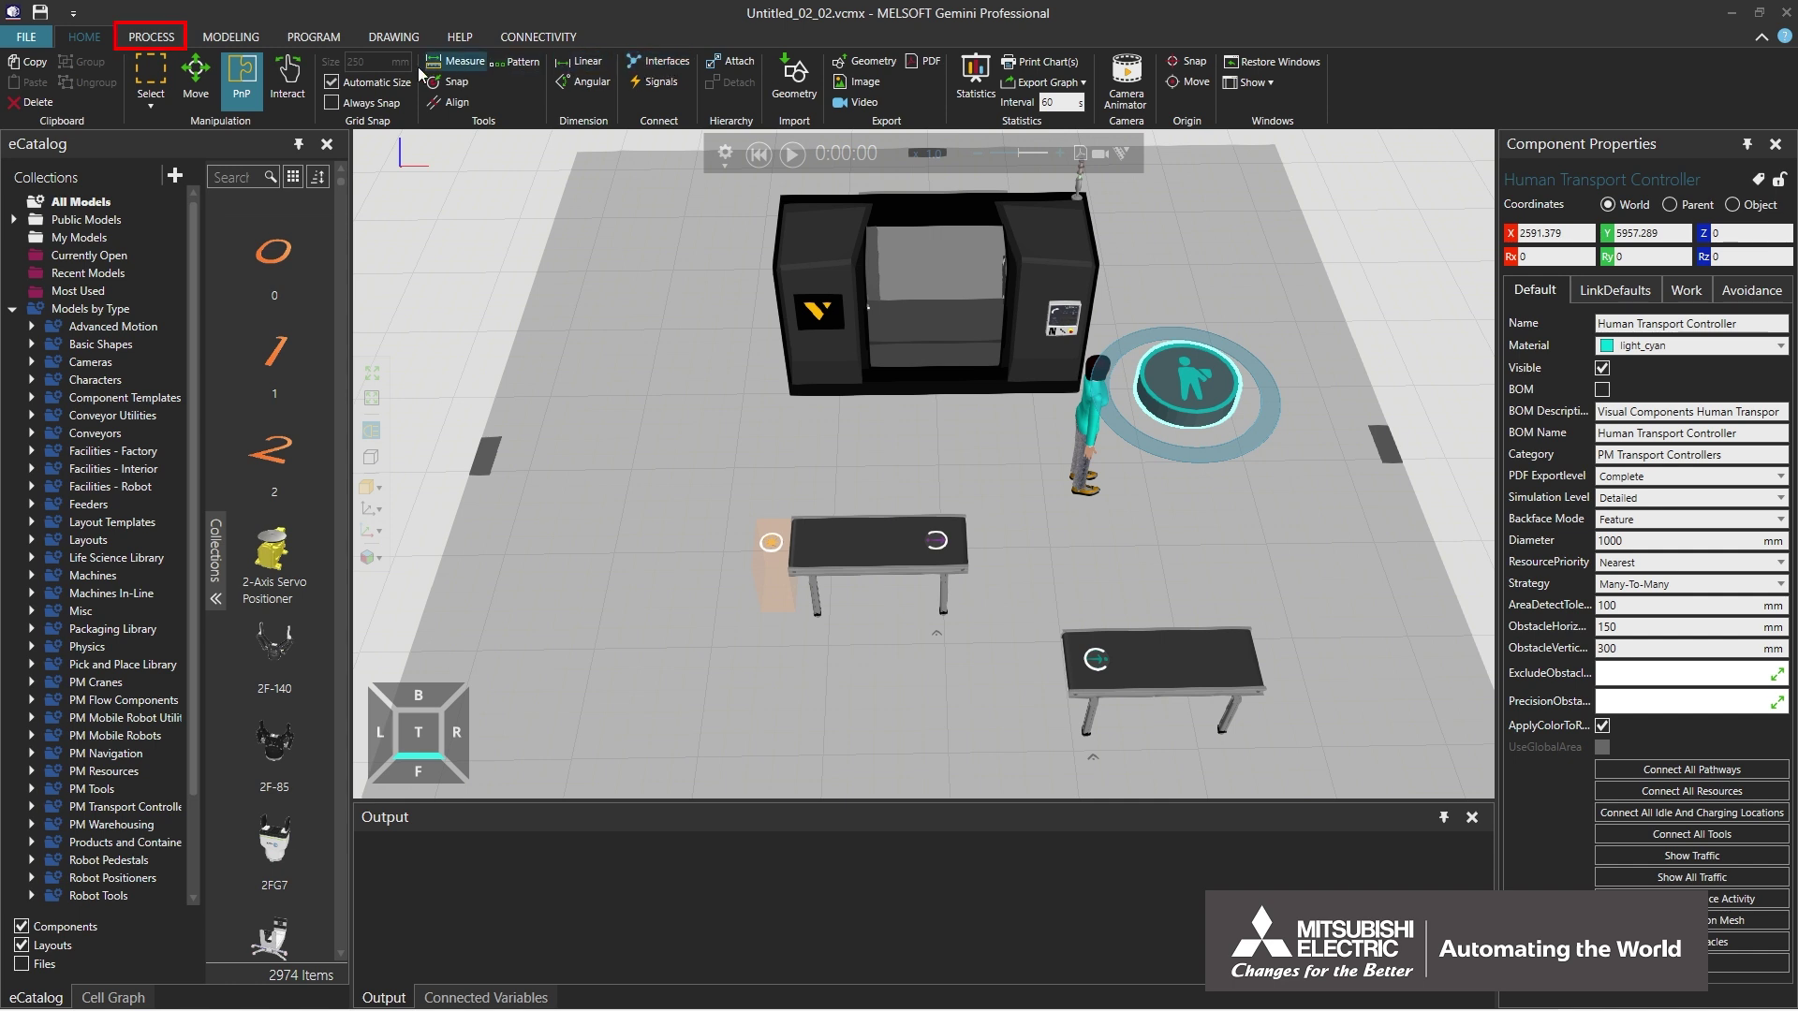
# In the process flow editor, activate the Human Transport Controller for transport links and add FromConveyor as the first step of Flow Group #1
pyautogui.click(151, 36)
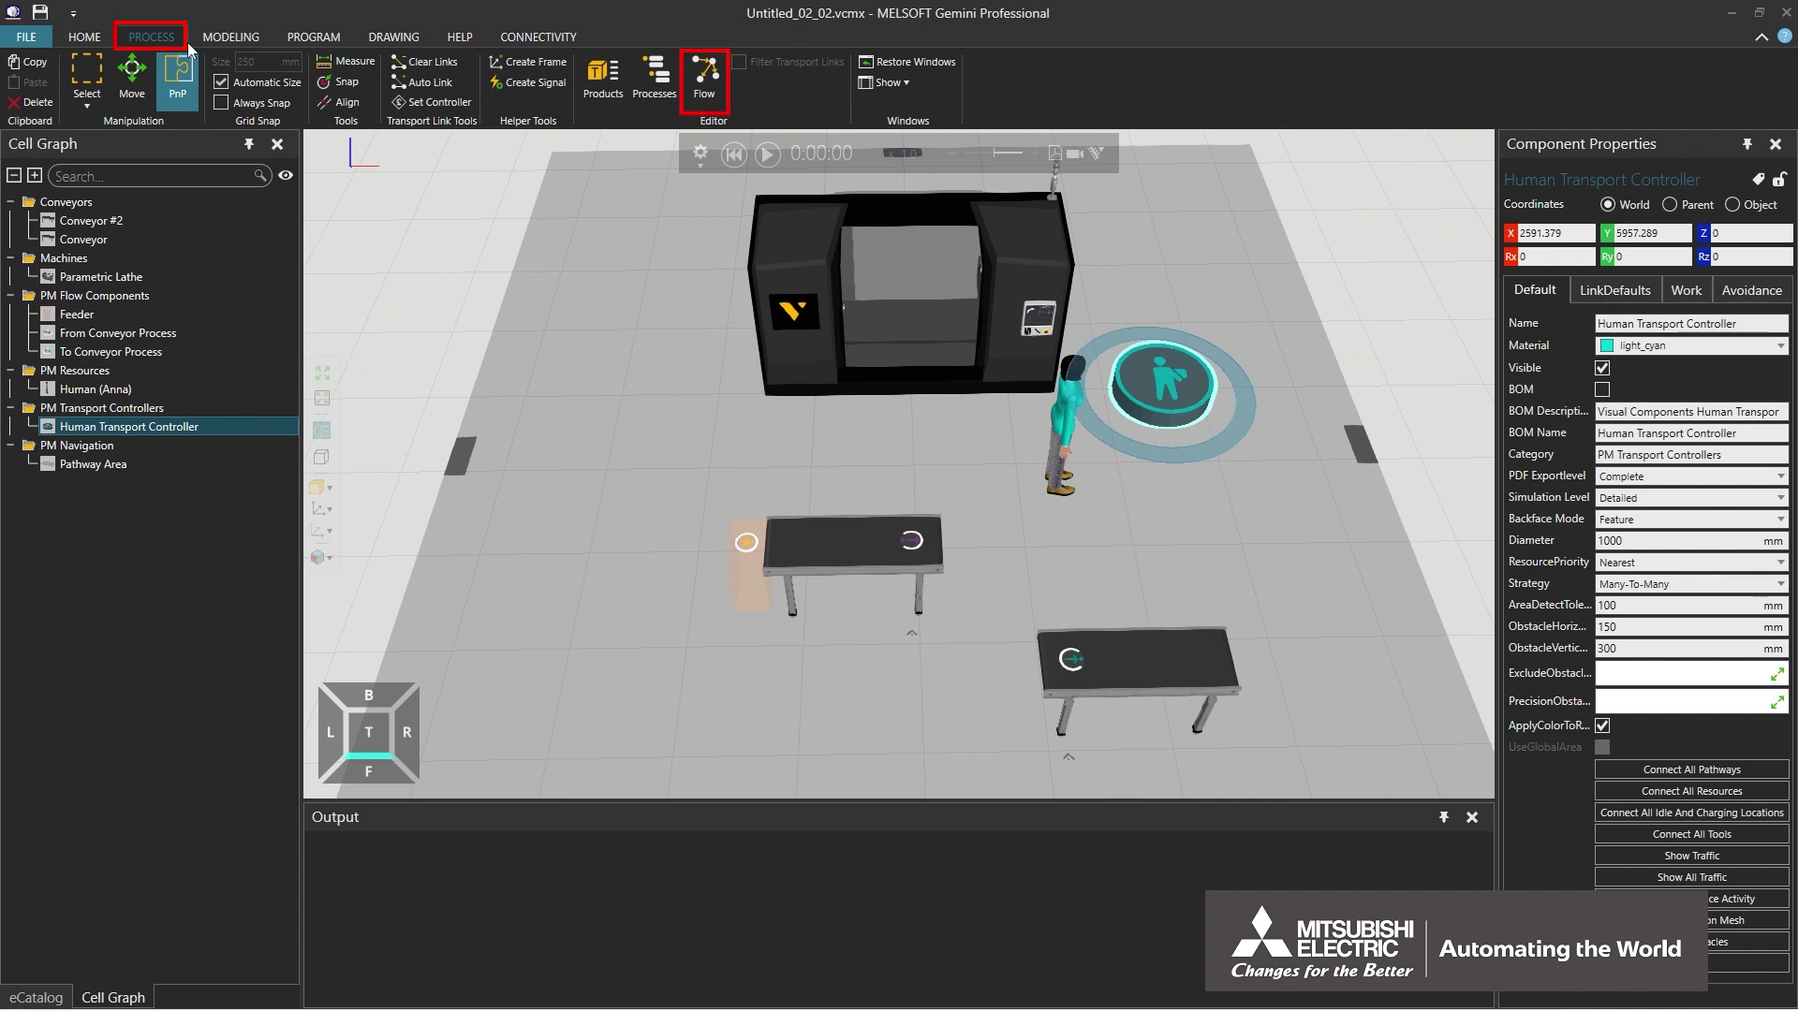
pyautogui.click(711, 97)
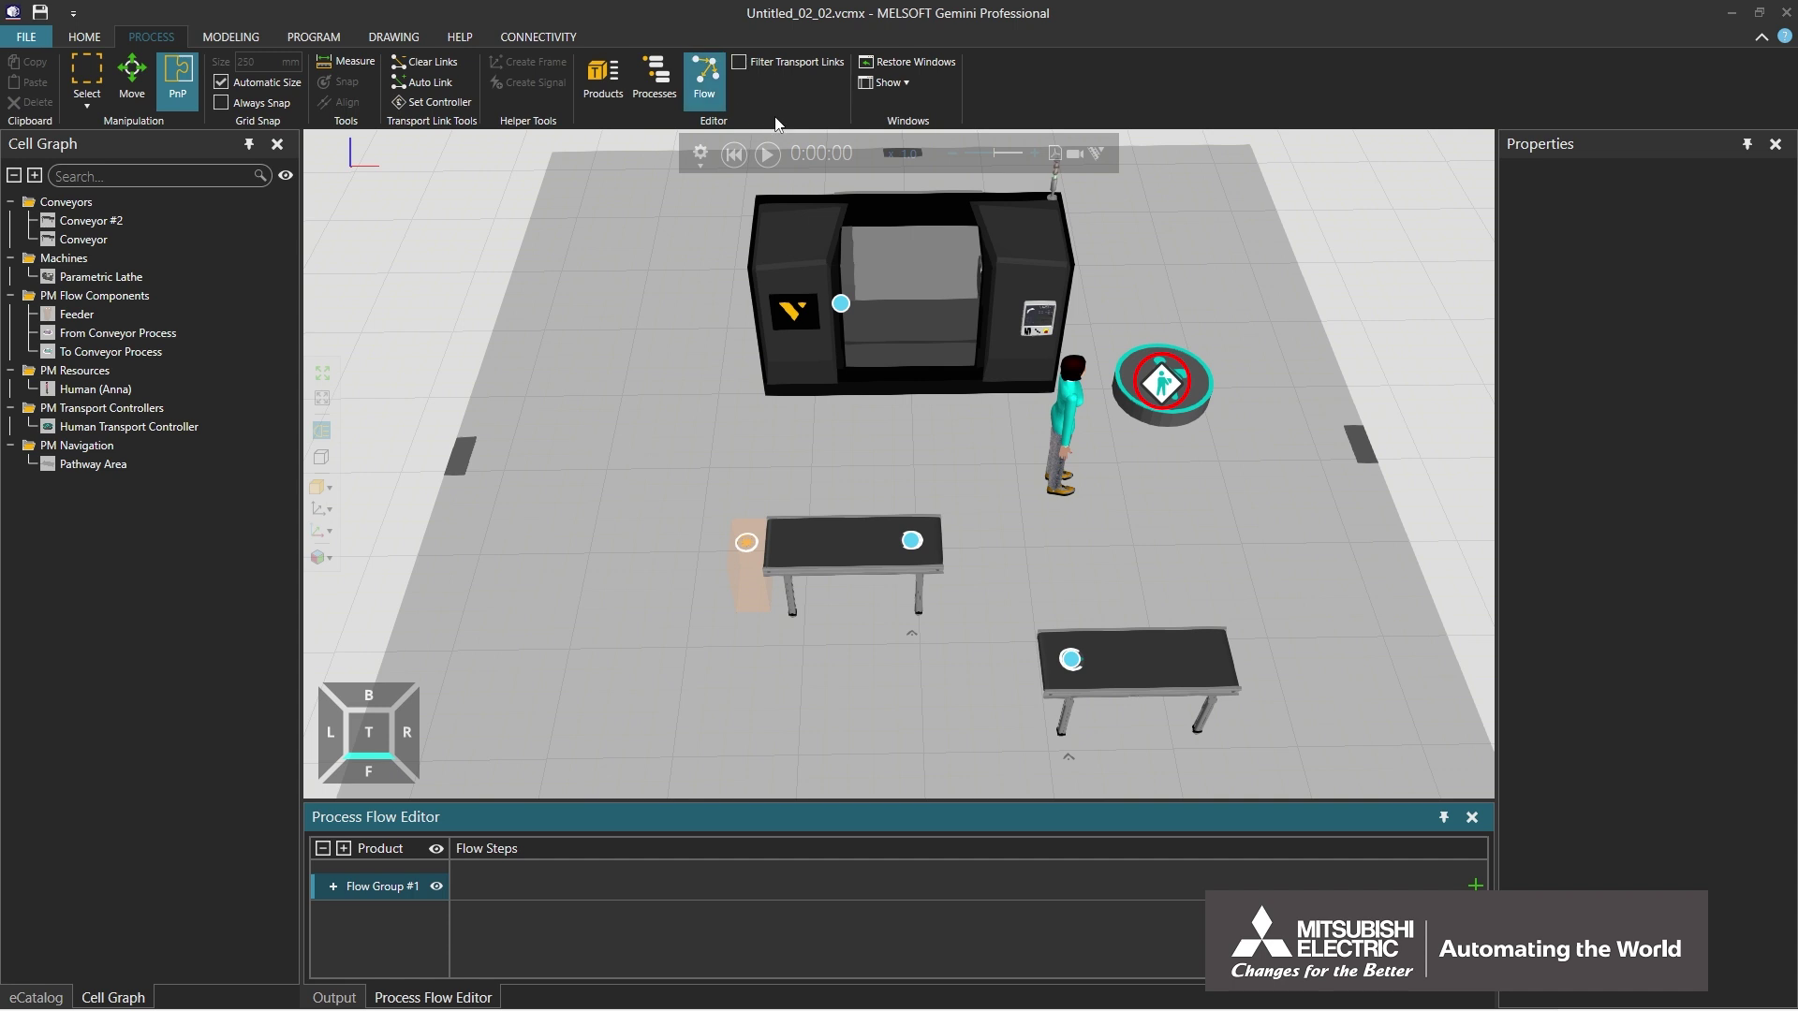
pyautogui.click(1137, 365)
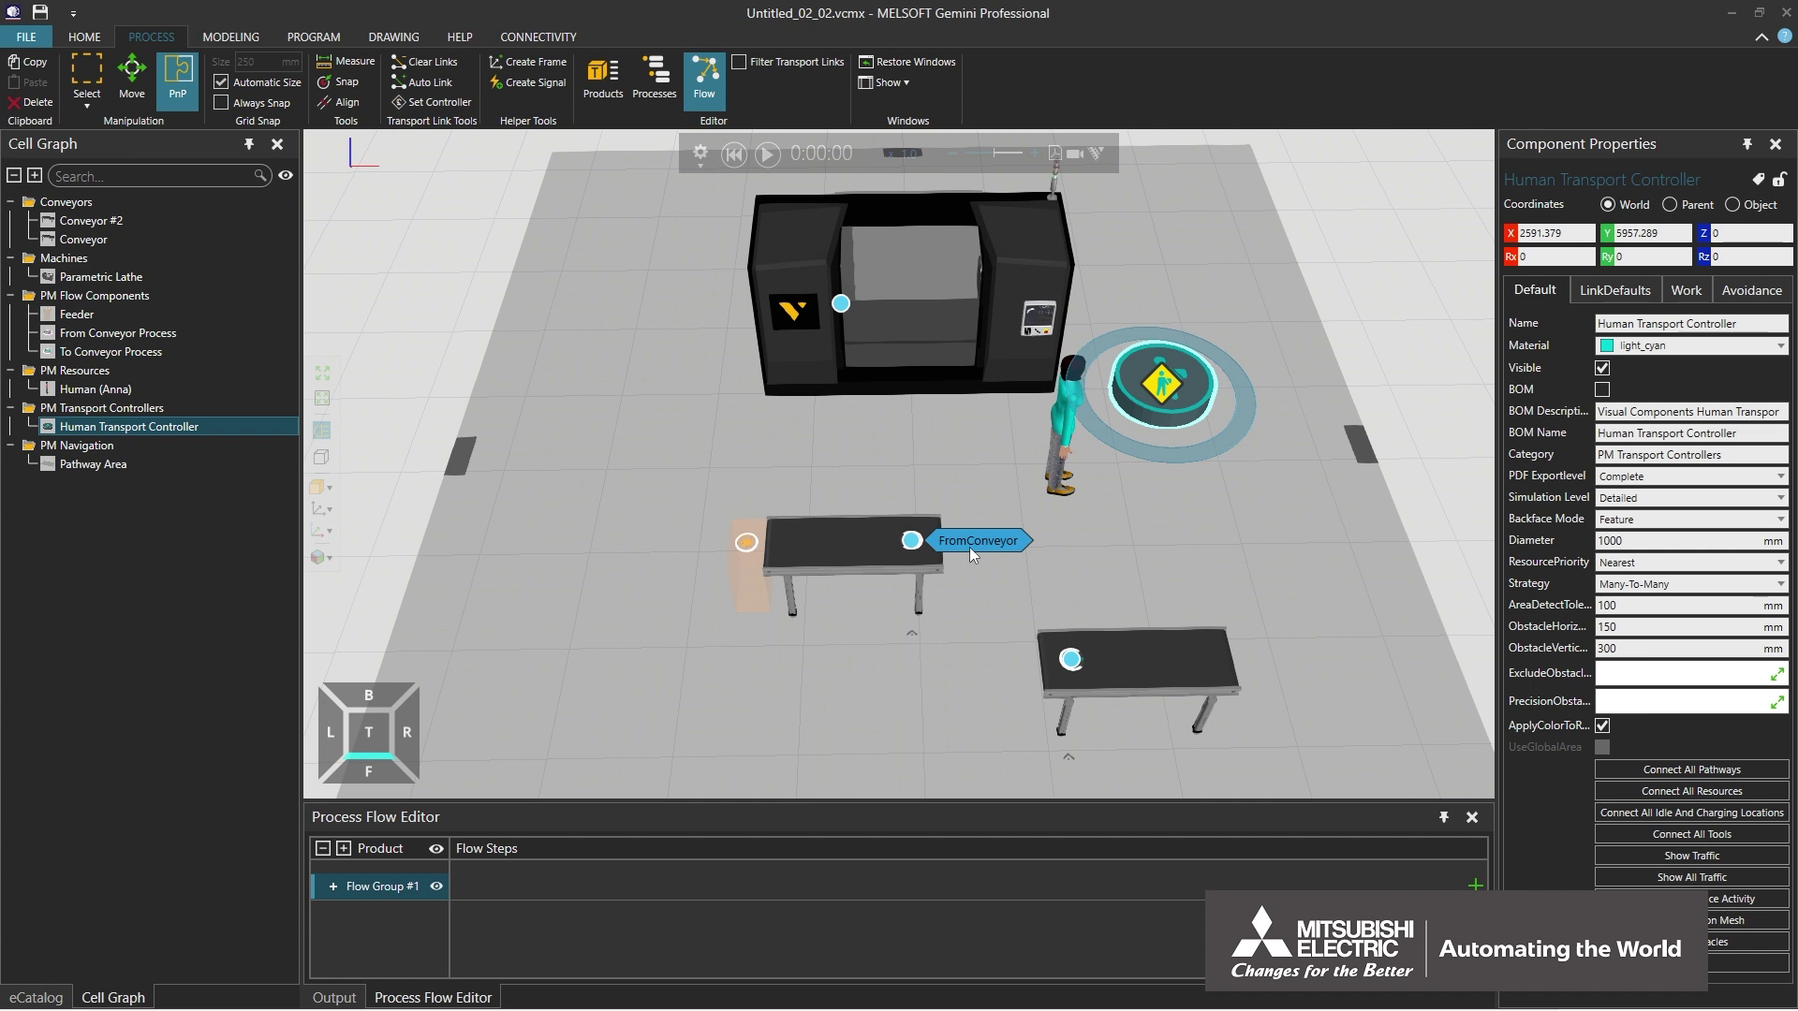
pyautogui.doubleClick(969, 547)
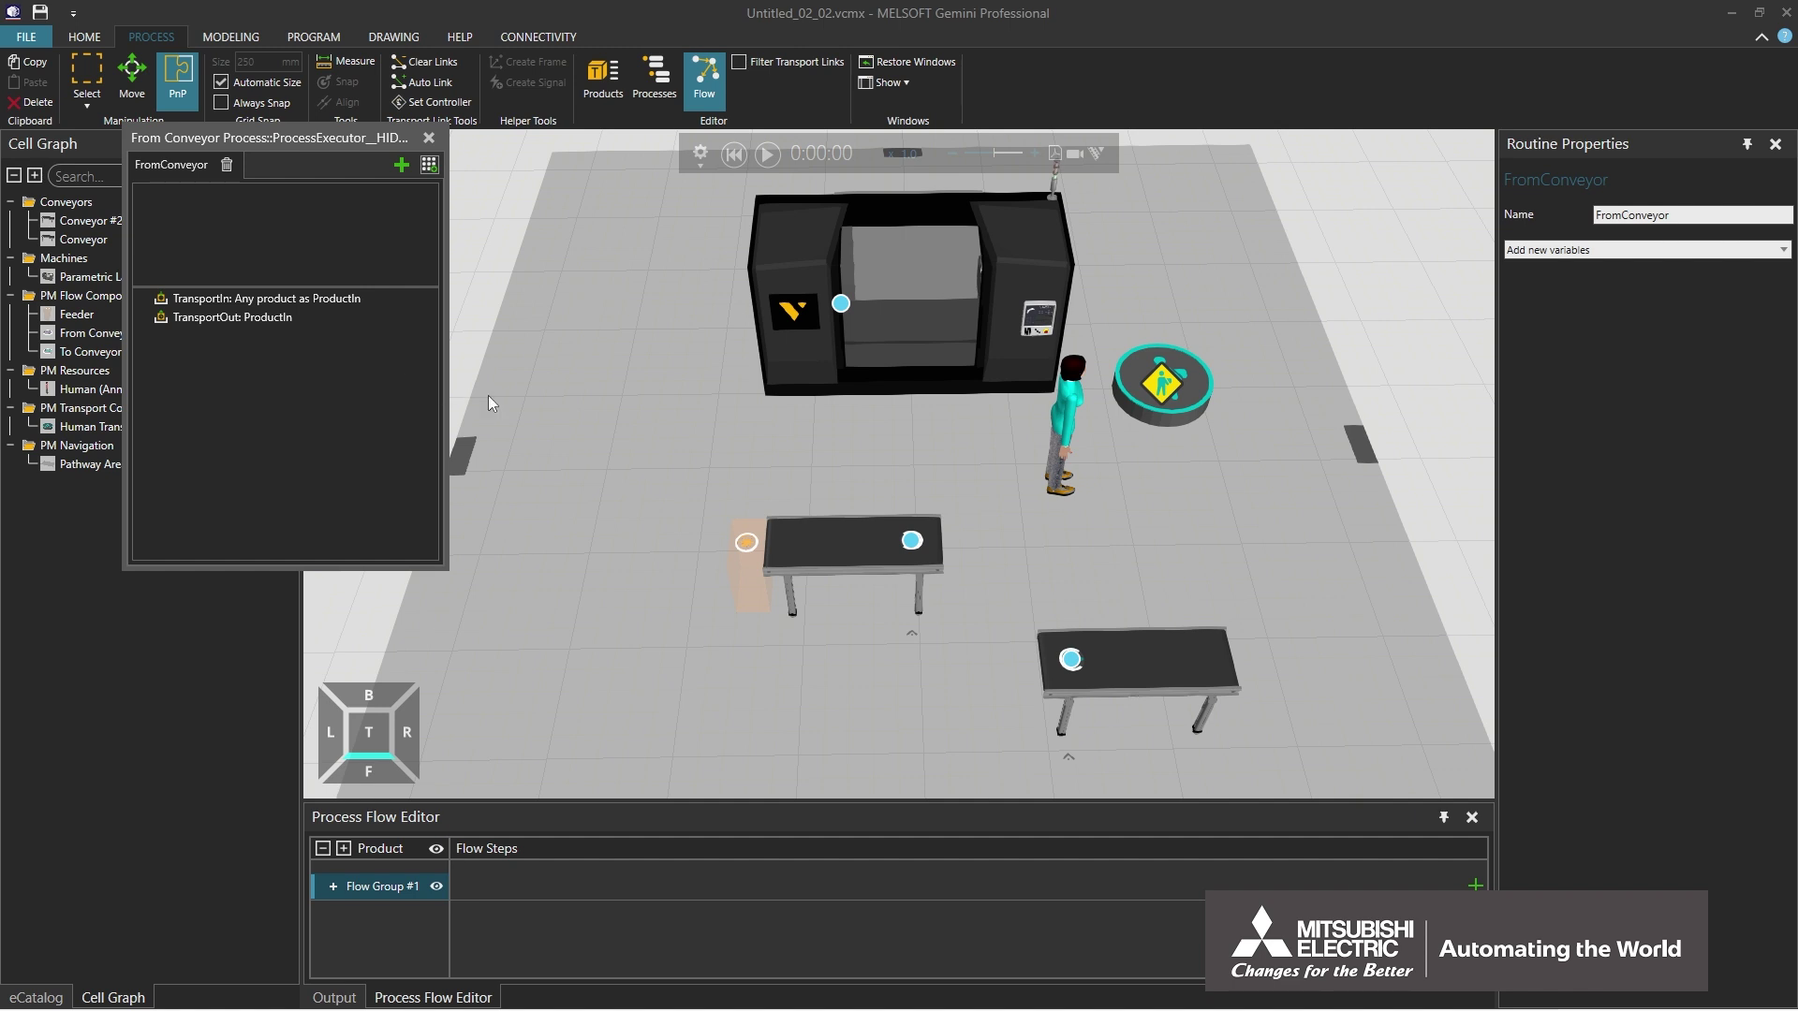
pyautogui.click(911, 541)
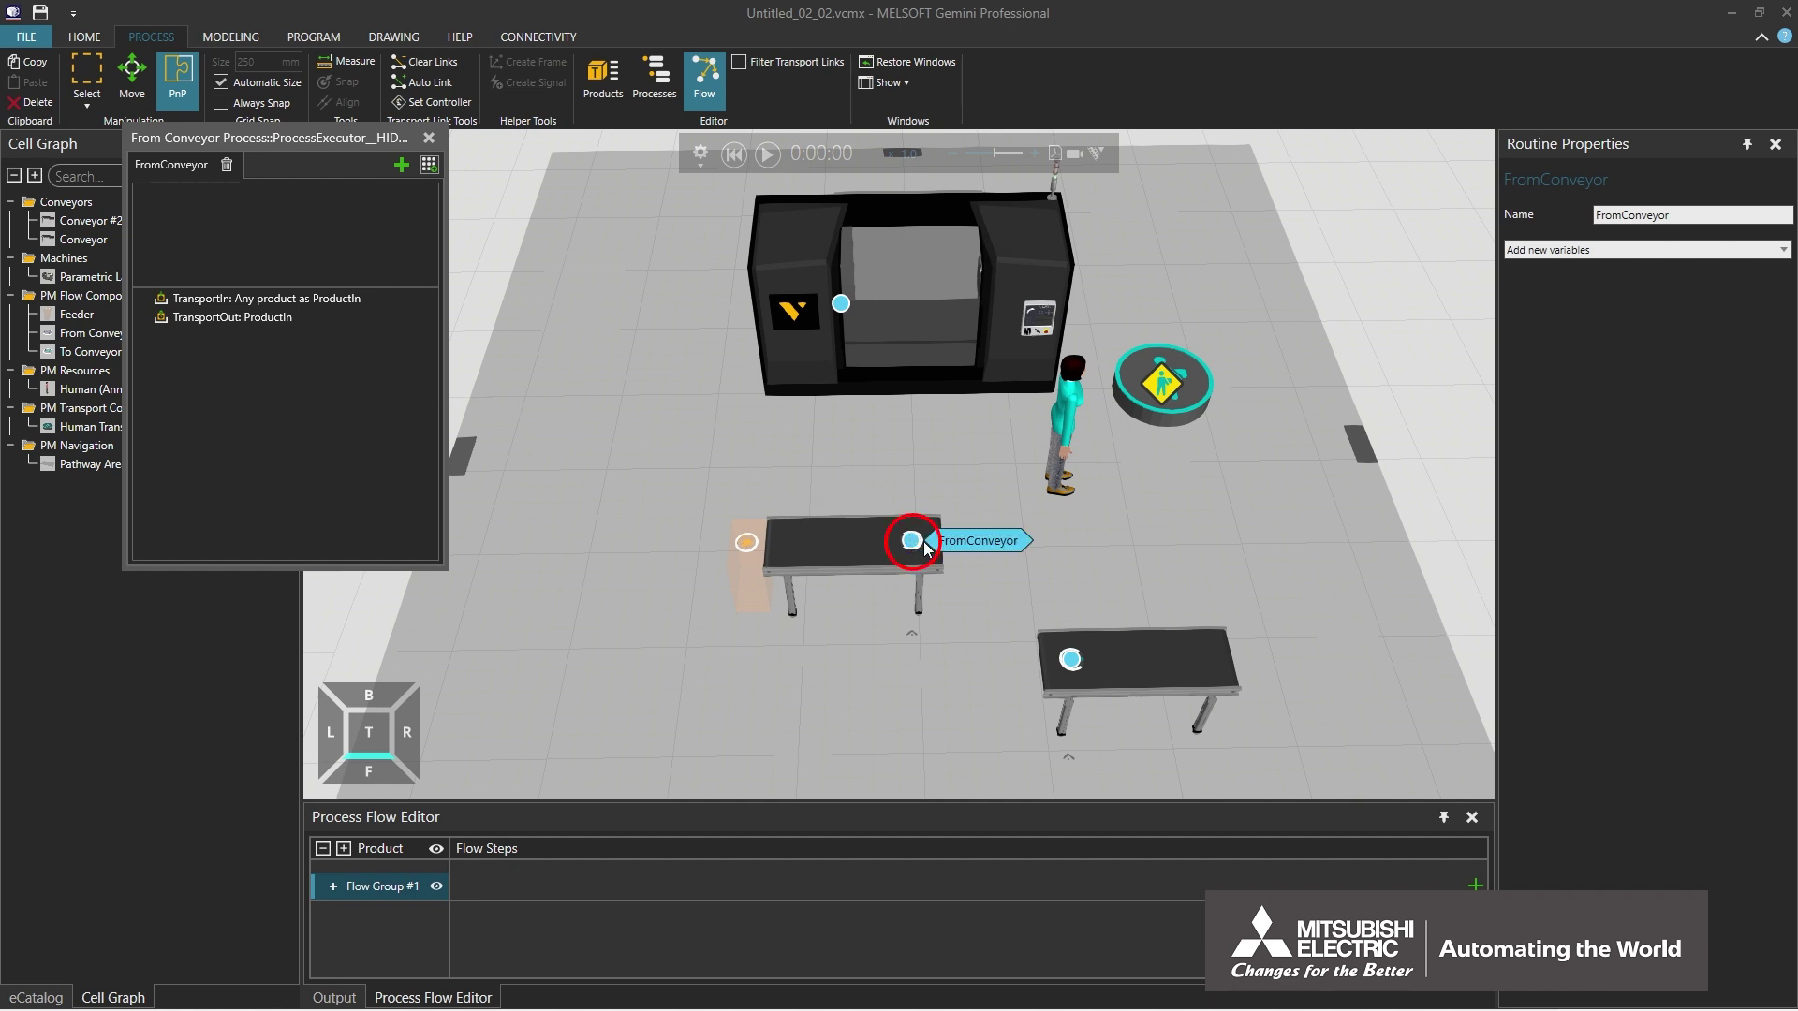
pyautogui.click(974, 545)
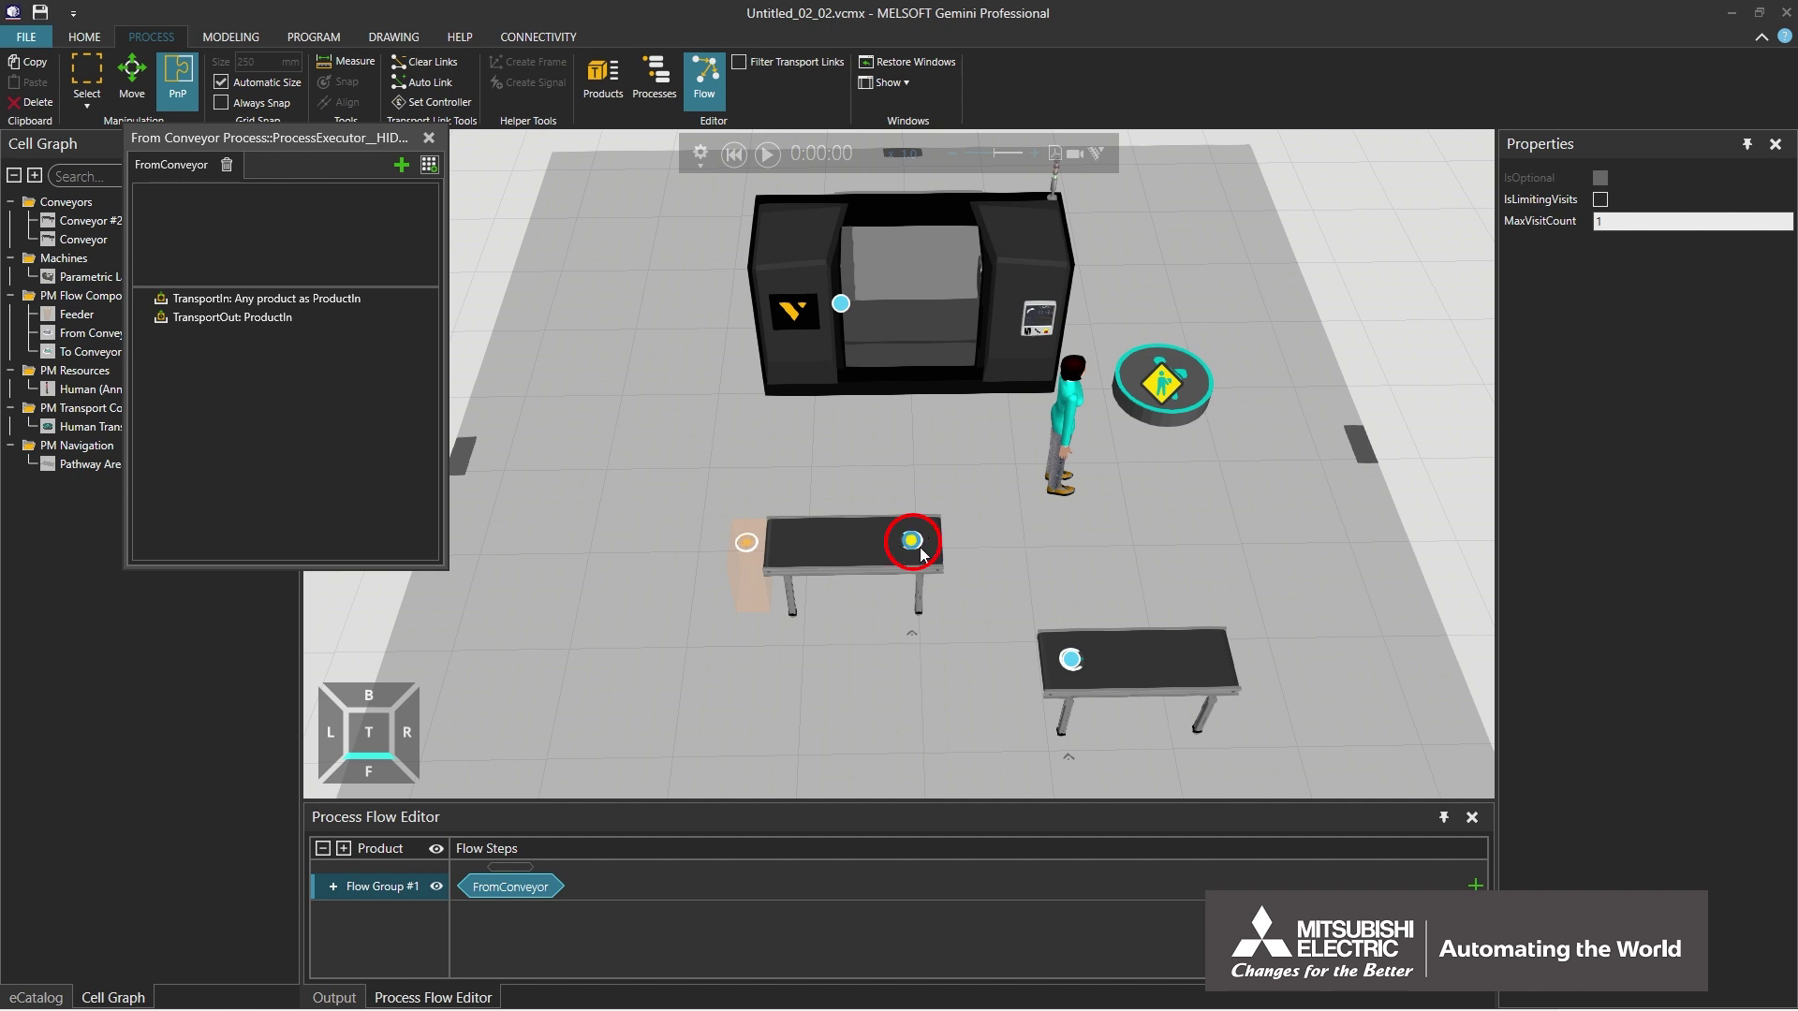
# Extend Flow Group #1 with human transport links from FromConveyor to the Parametric Lathe and on to ToConveyor, and leave flow editing
pyautogui.moveTo(915, 548)
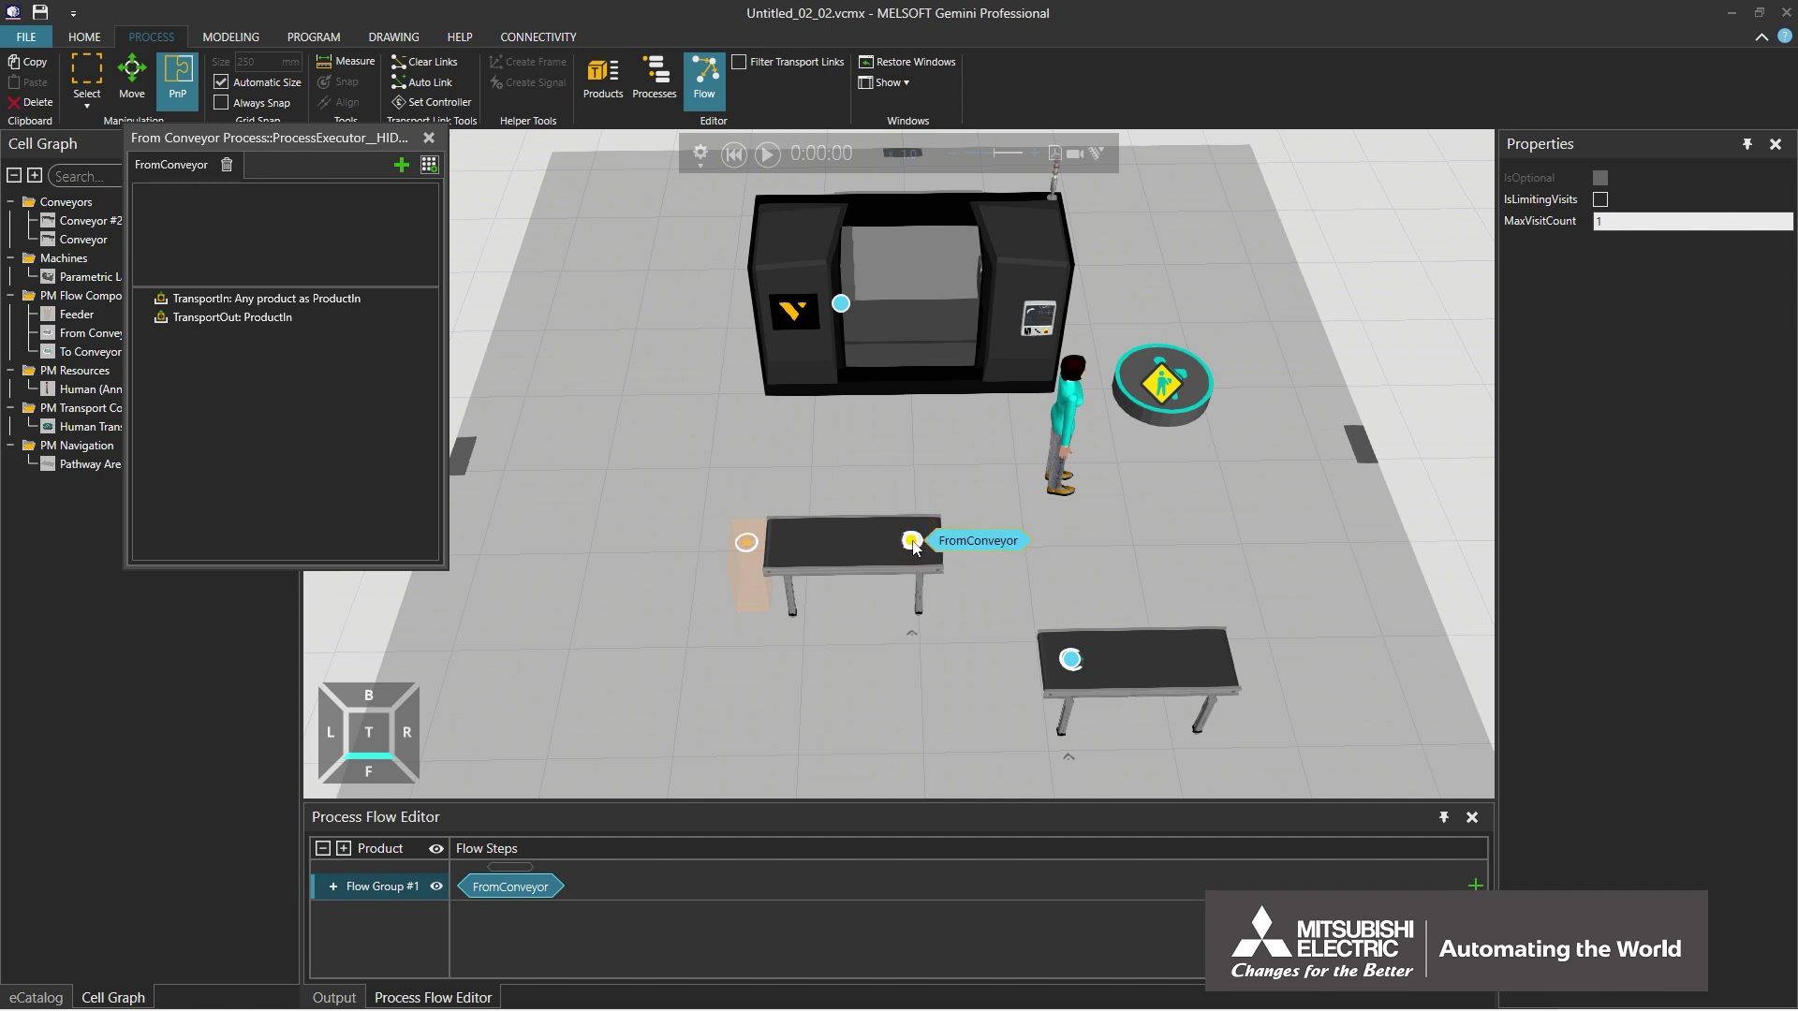
pyautogui.moveTo(958, 551); pyautogui.dragTo(901, 307)
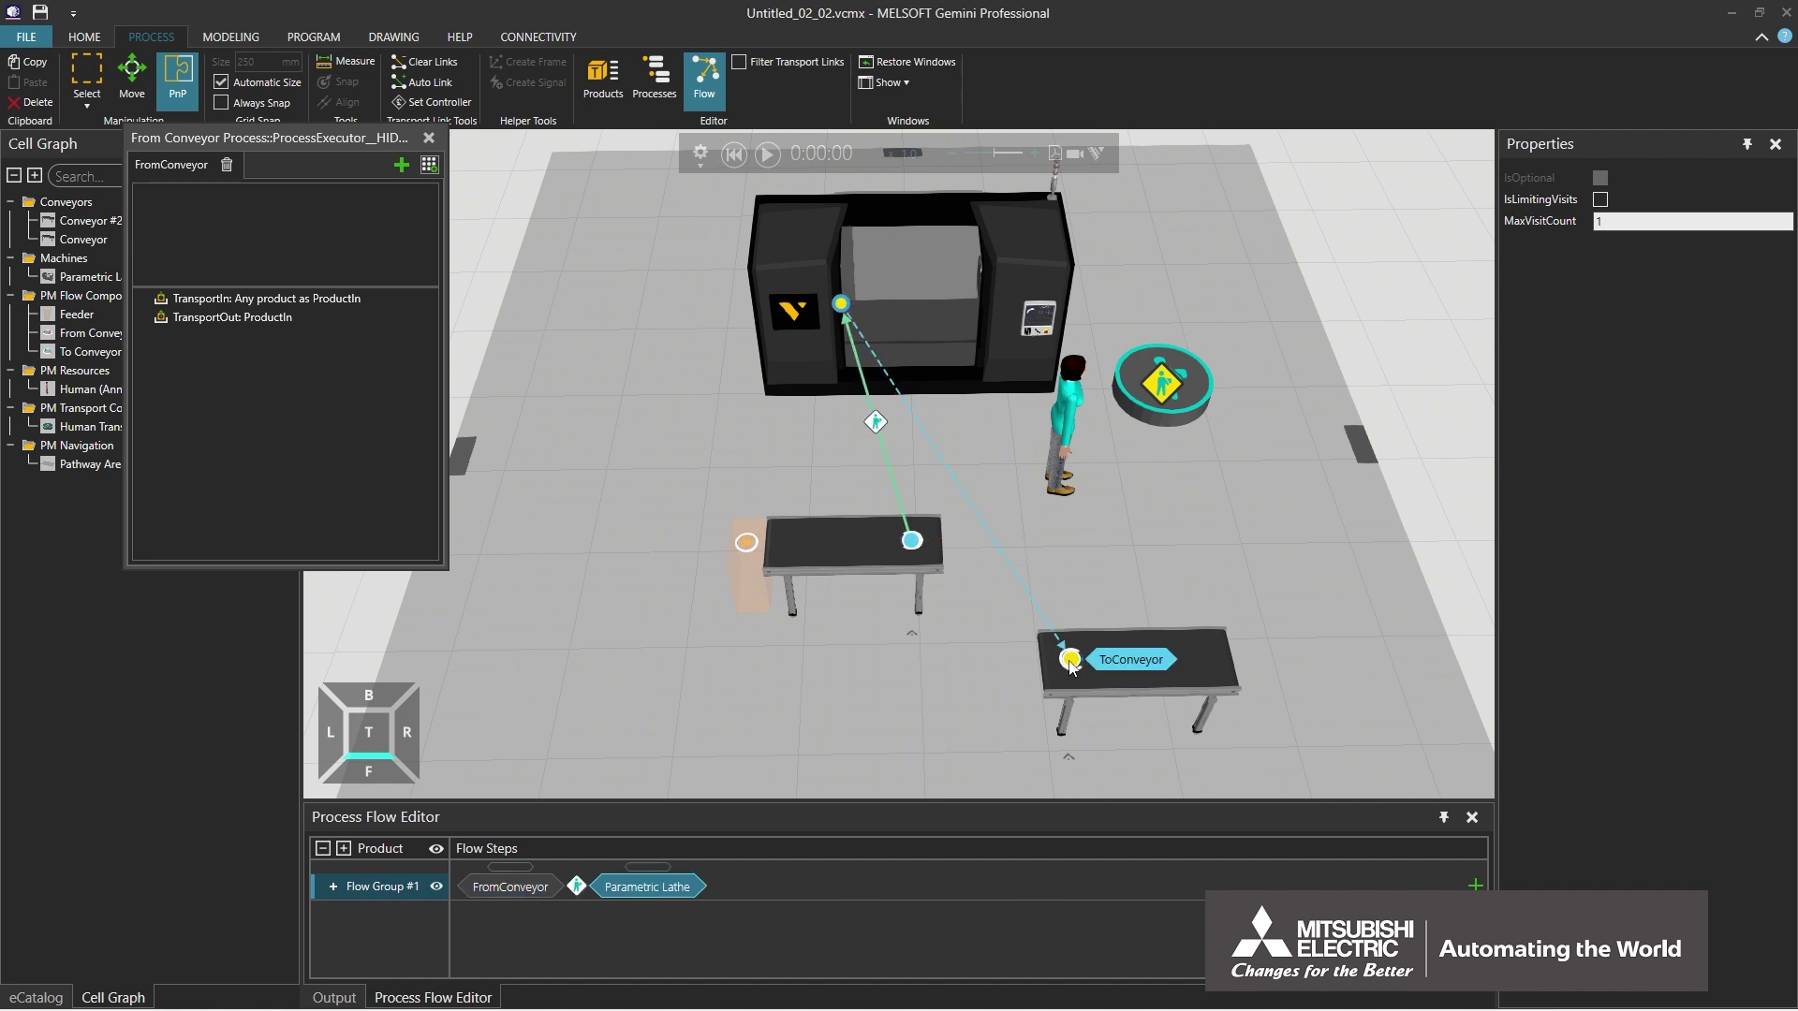
pyautogui.moveTo(1122, 664); pyautogui.dragTo(1122, 664)
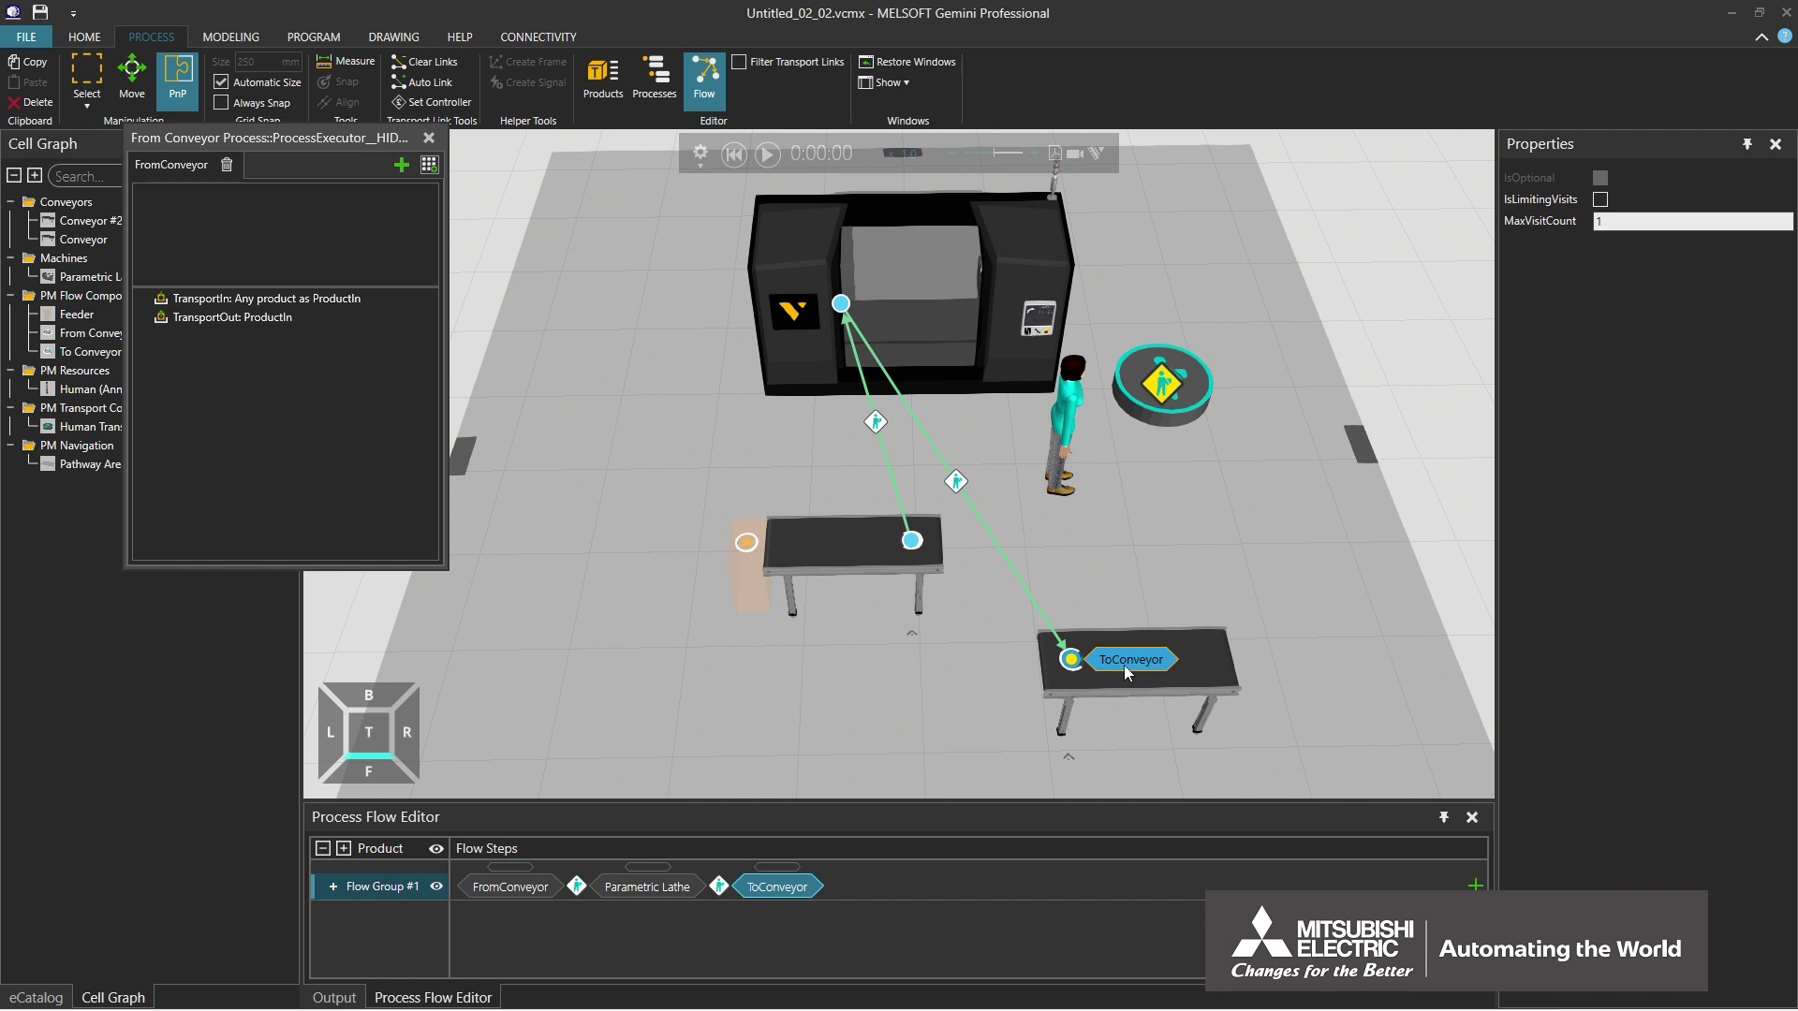
pyautogui.click(429, 138)
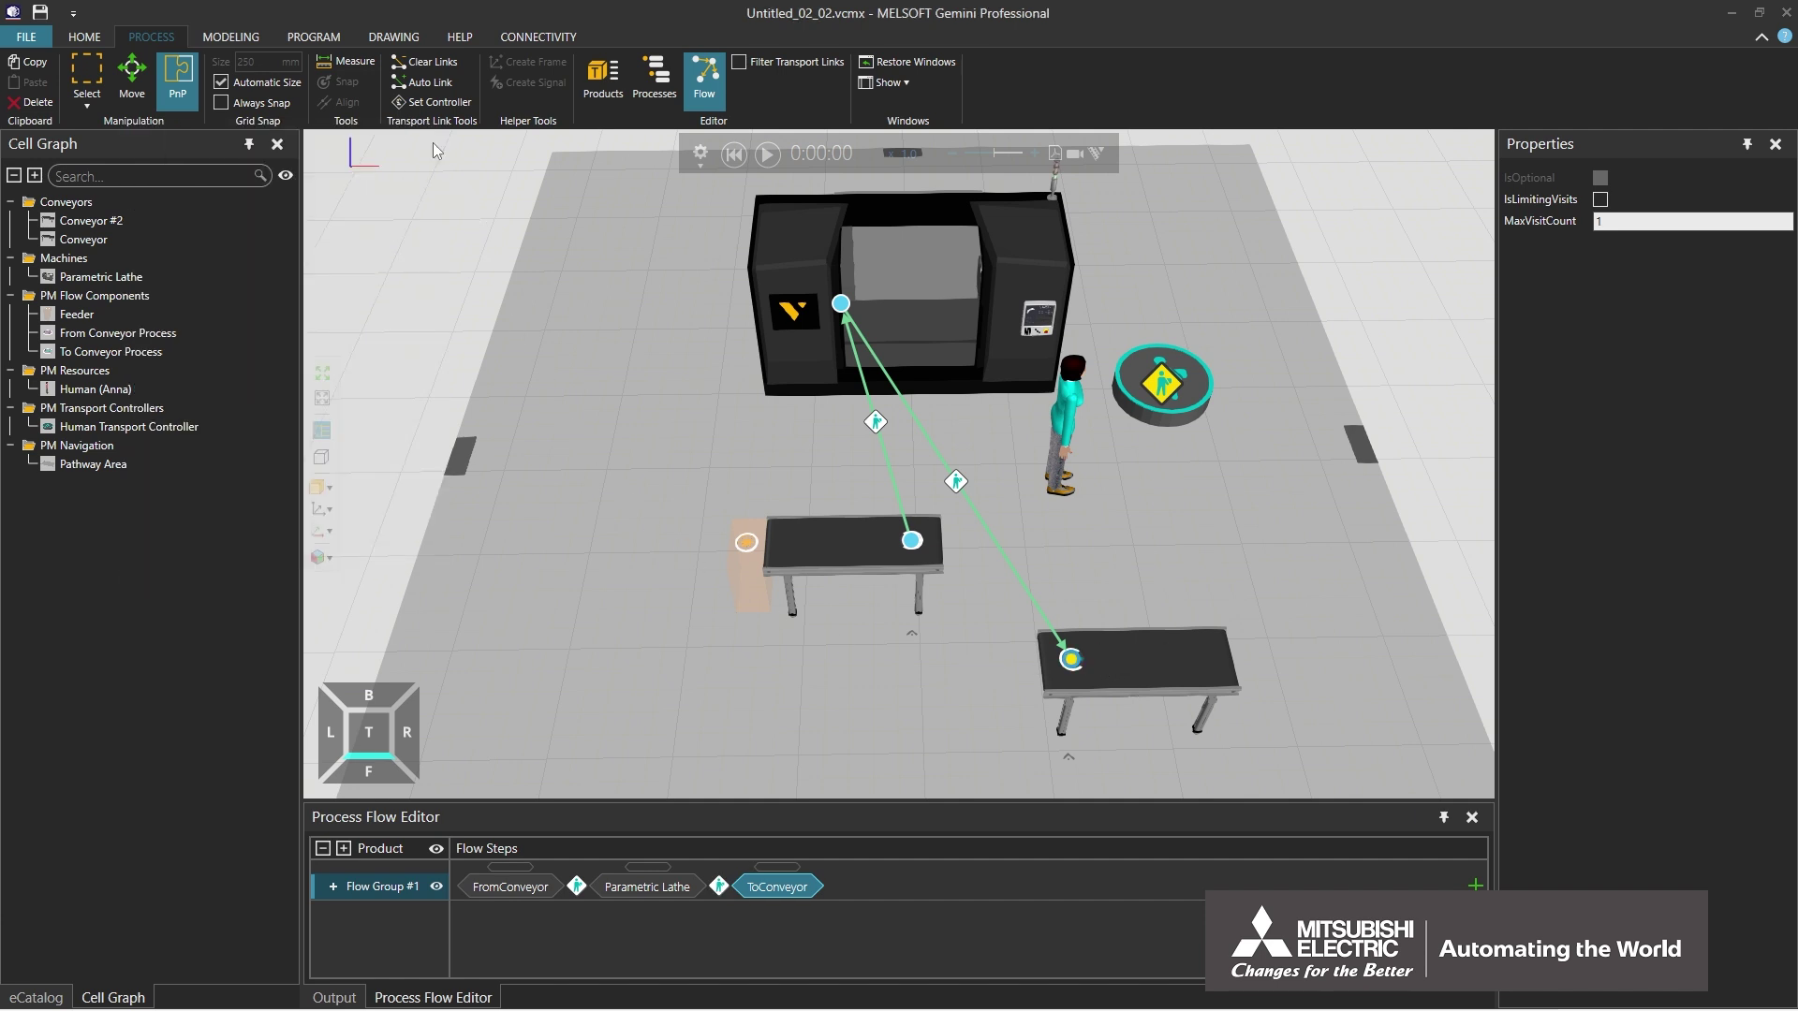
pyautogui.click(719, 98)
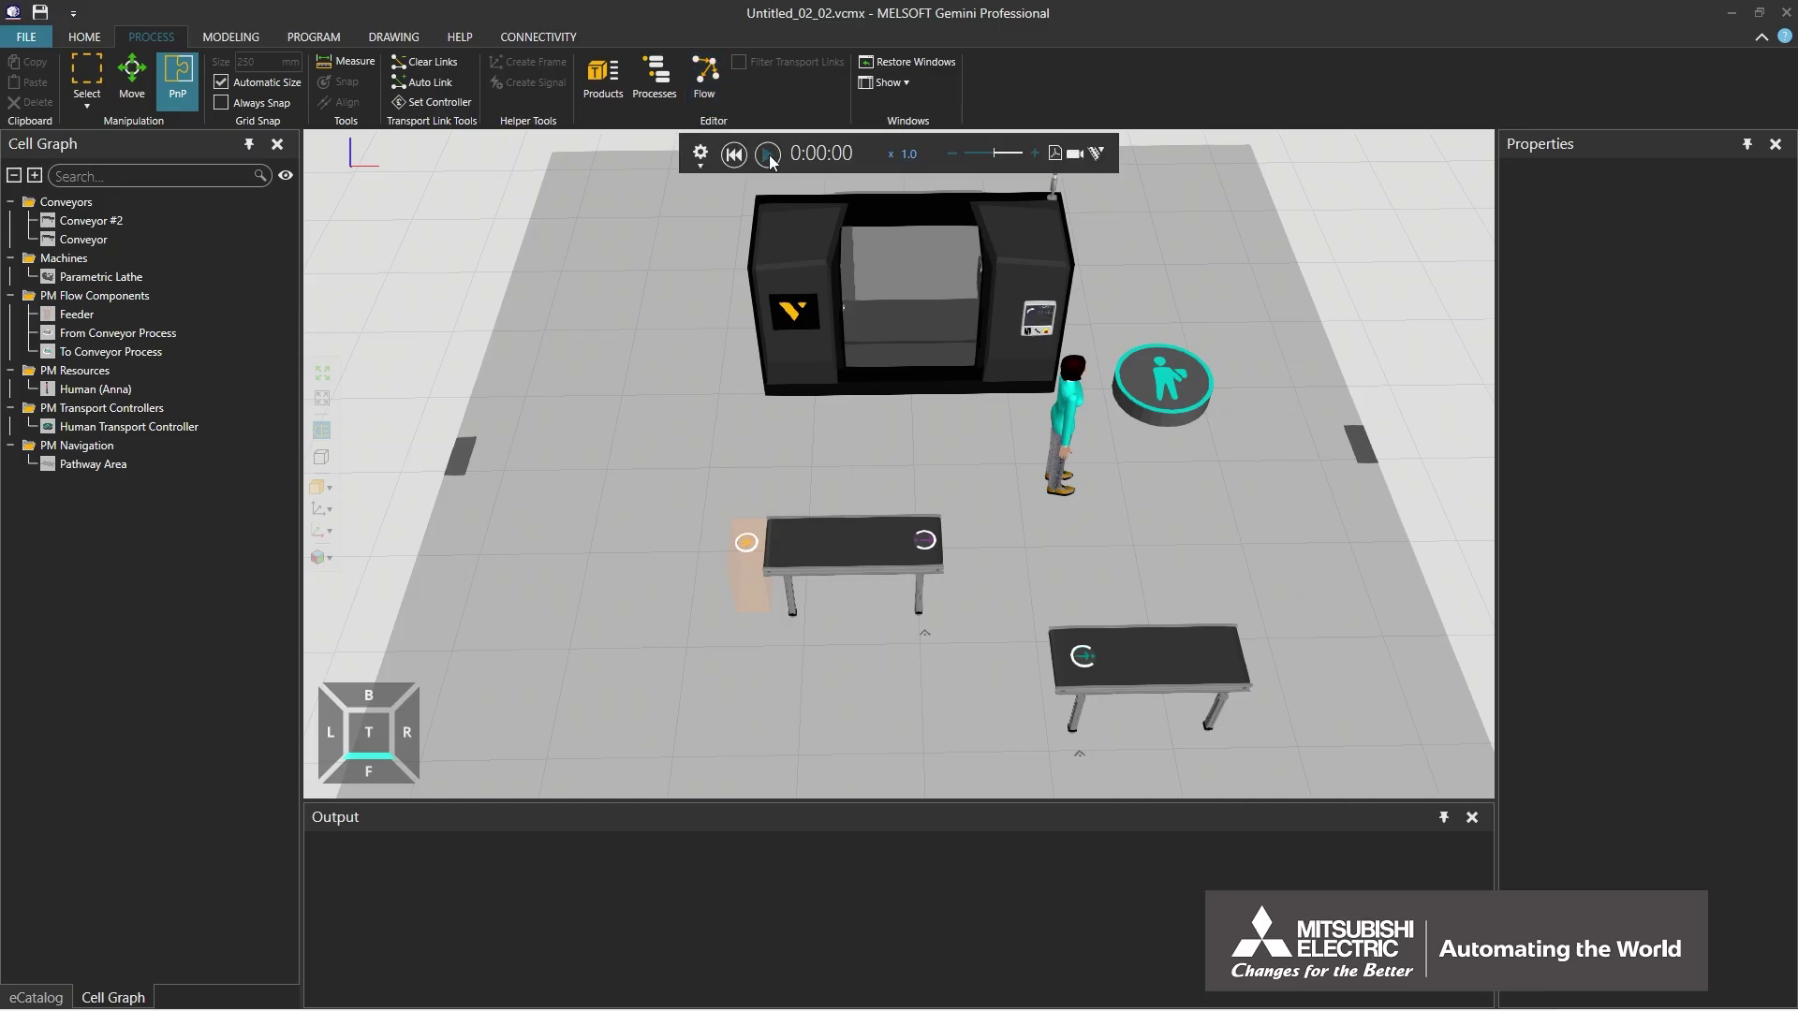
# Run the simulation, raise its speed factor to 3.0 to watch the worker serve the lathe, and reset it to the start
pyautogui.click(767, 153)
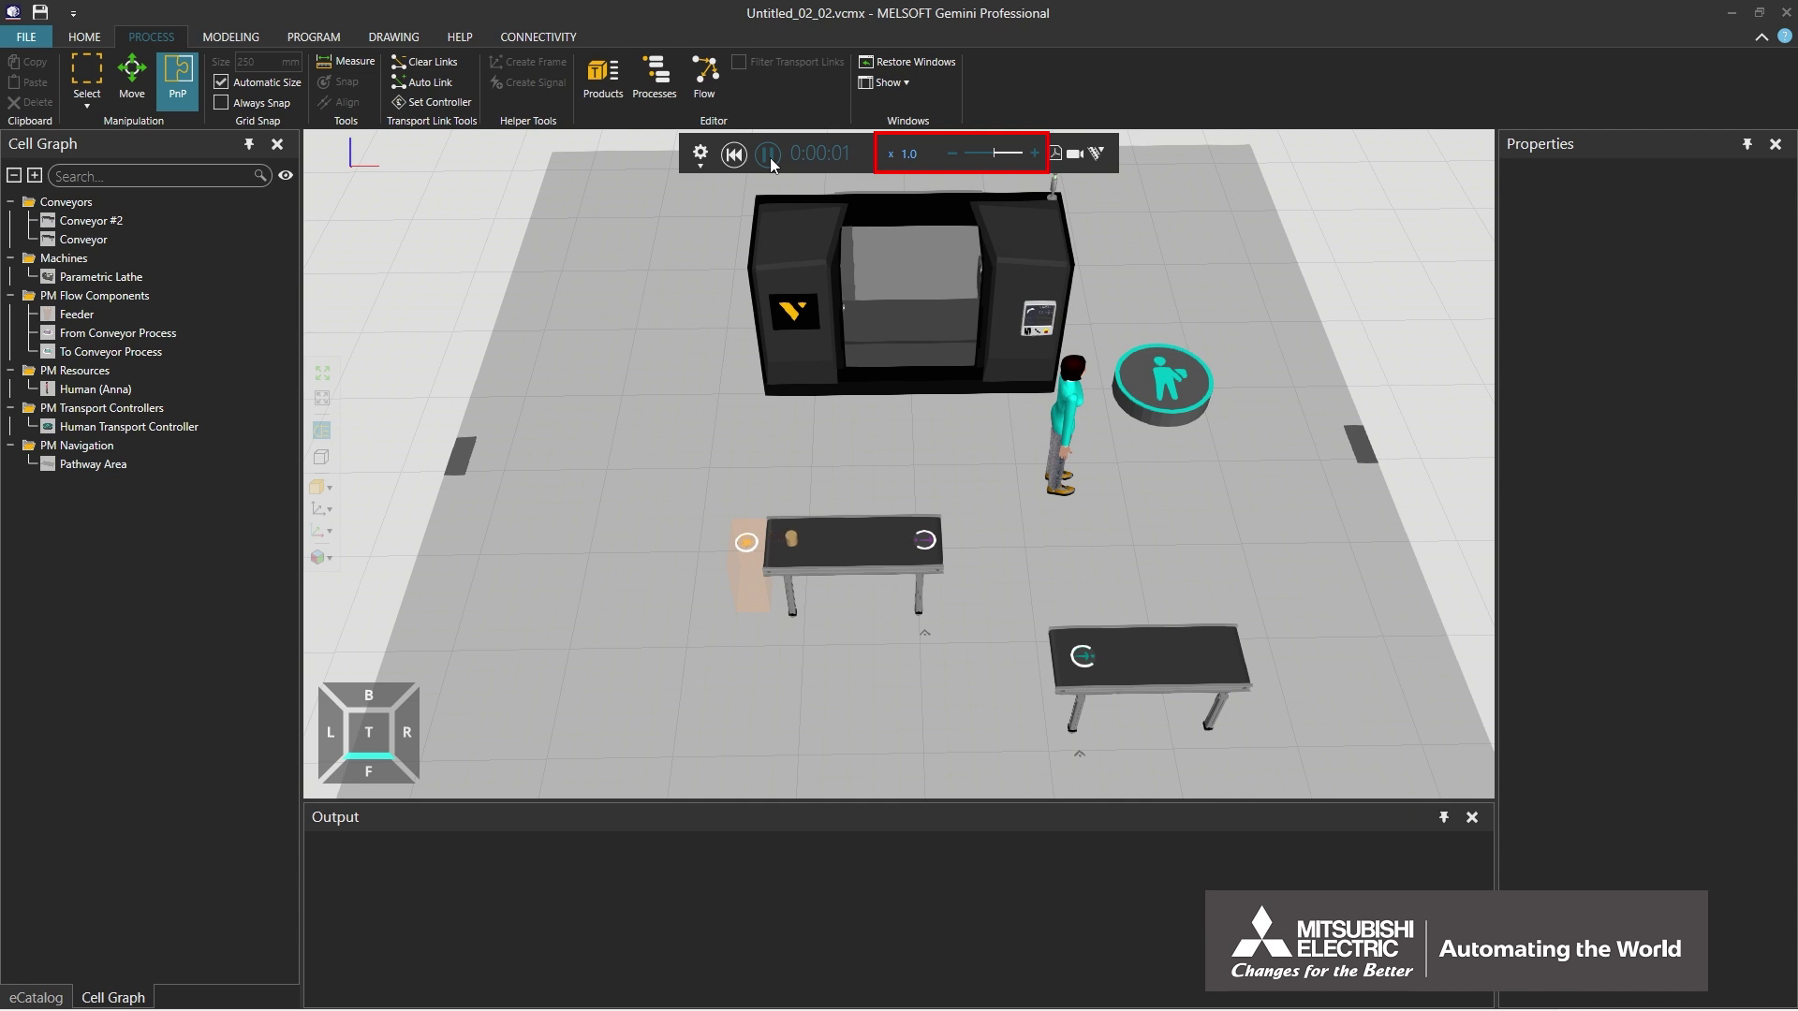
pyautogui.click(1034, 153)
pyautogui.click(1034, 155)
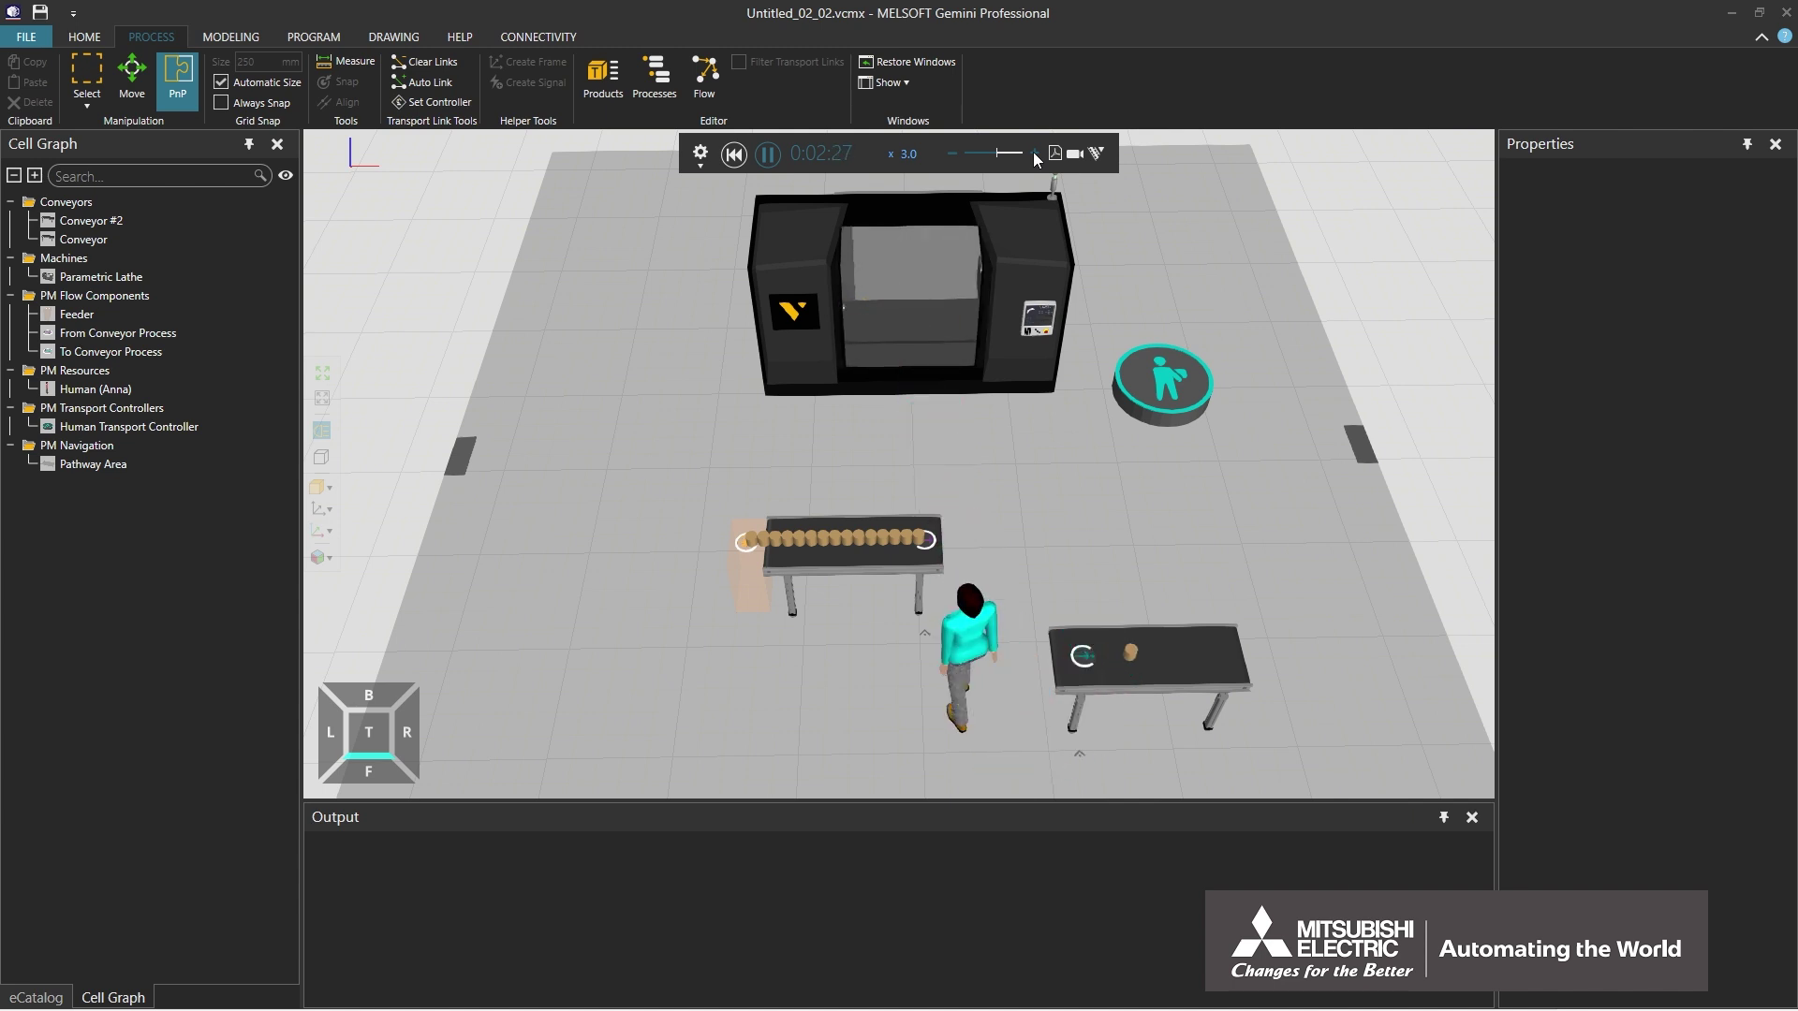
pyautogui.click(733, 154)
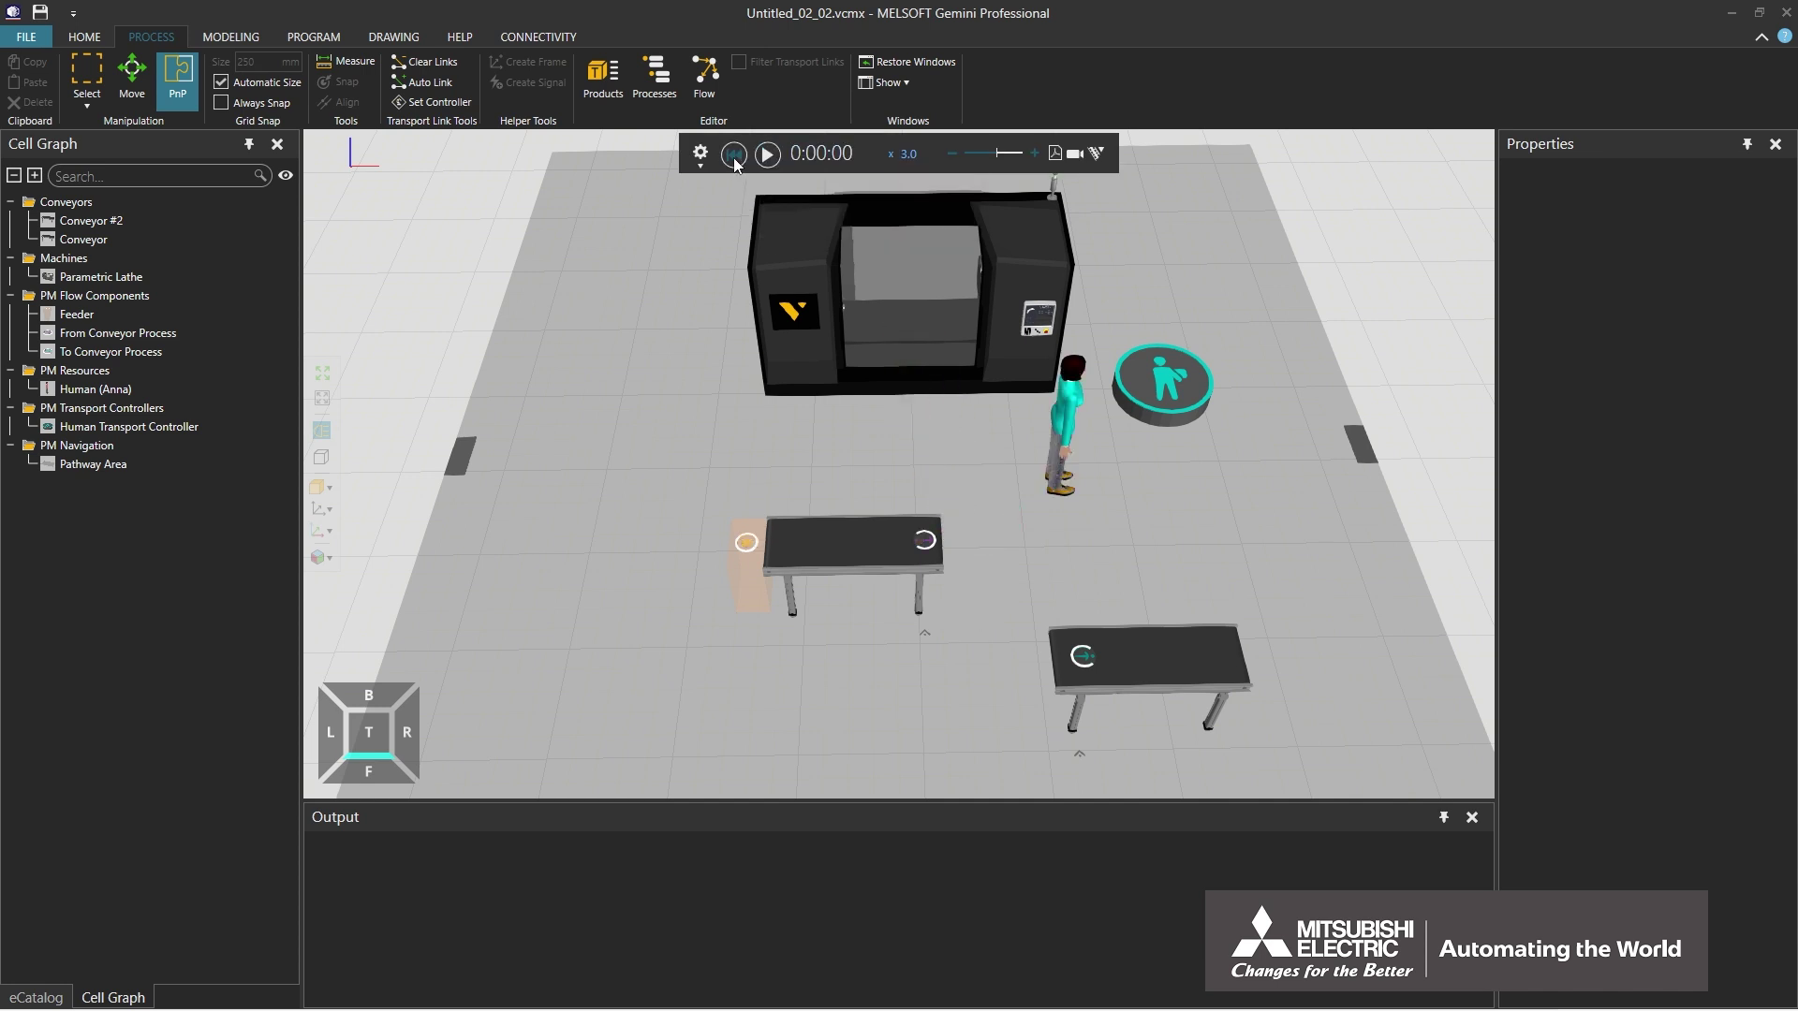
# Set the From Conveyor Process's resource approach direction to Left, run the simulation to check the worker's pickup side, and reset it
pyautogui.click(922, 543)
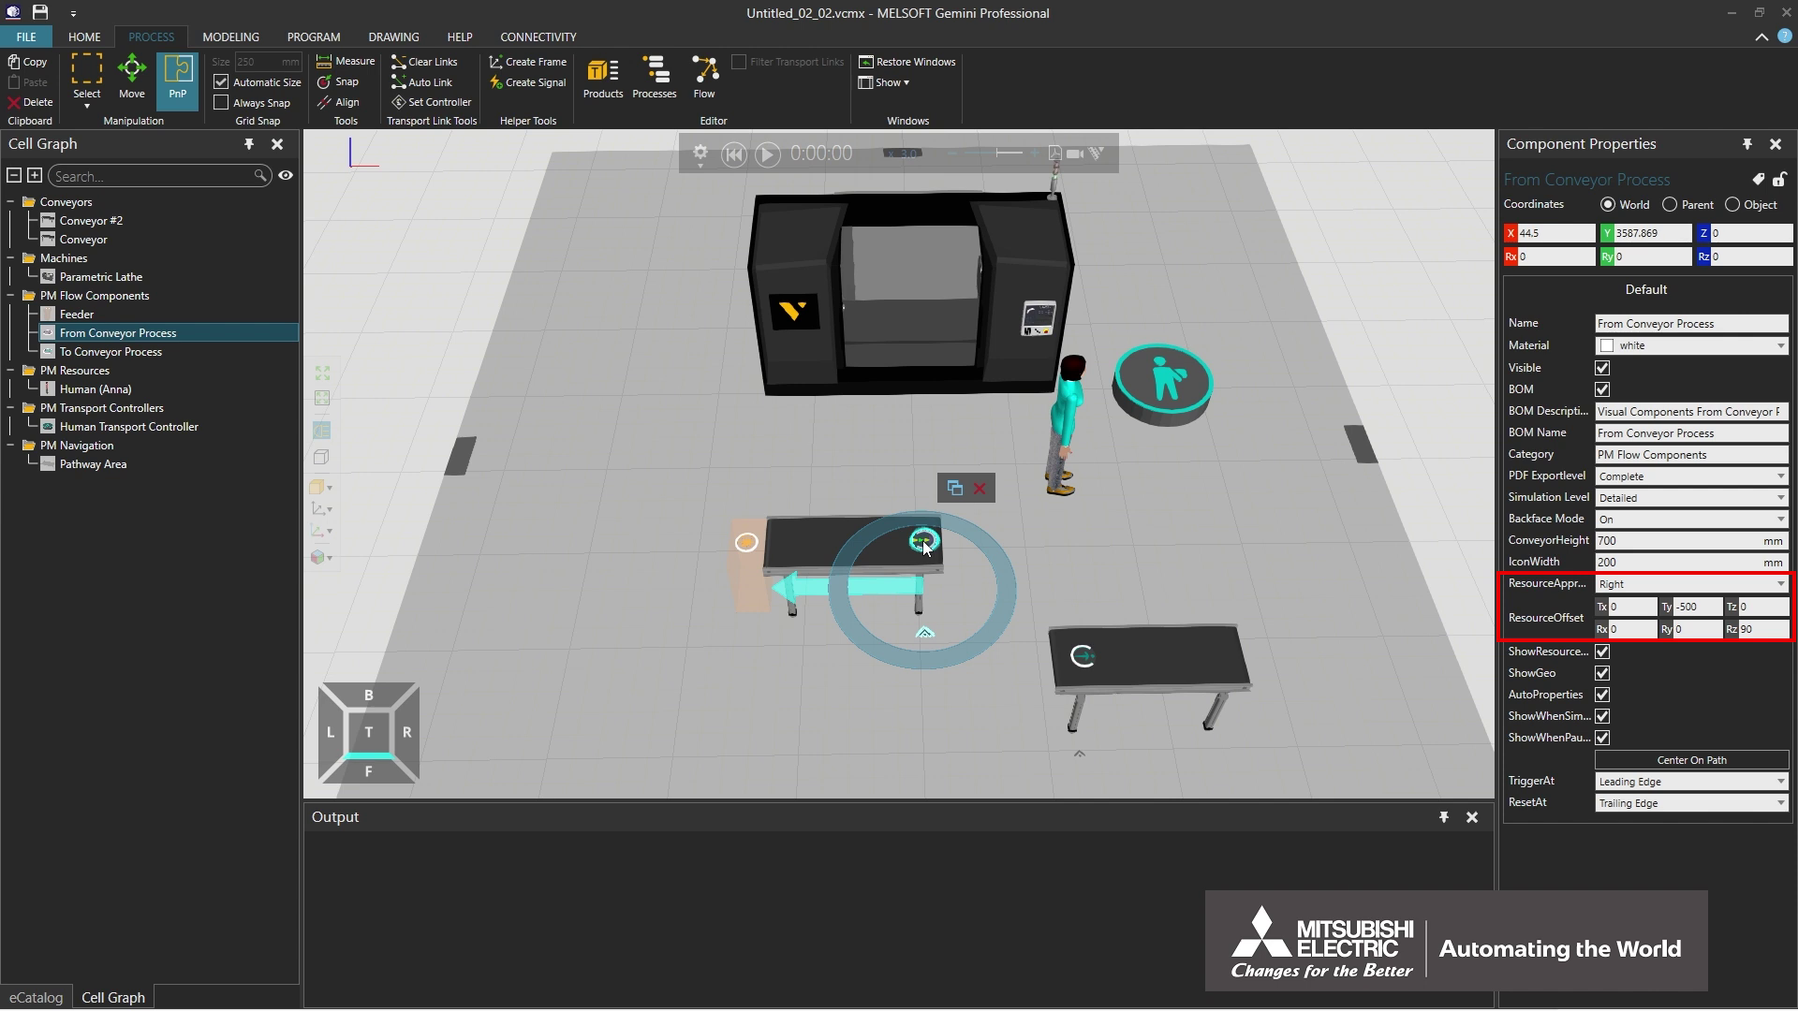
pyautogui.click(1636, 585)
pyautogui.click(1625, 643)
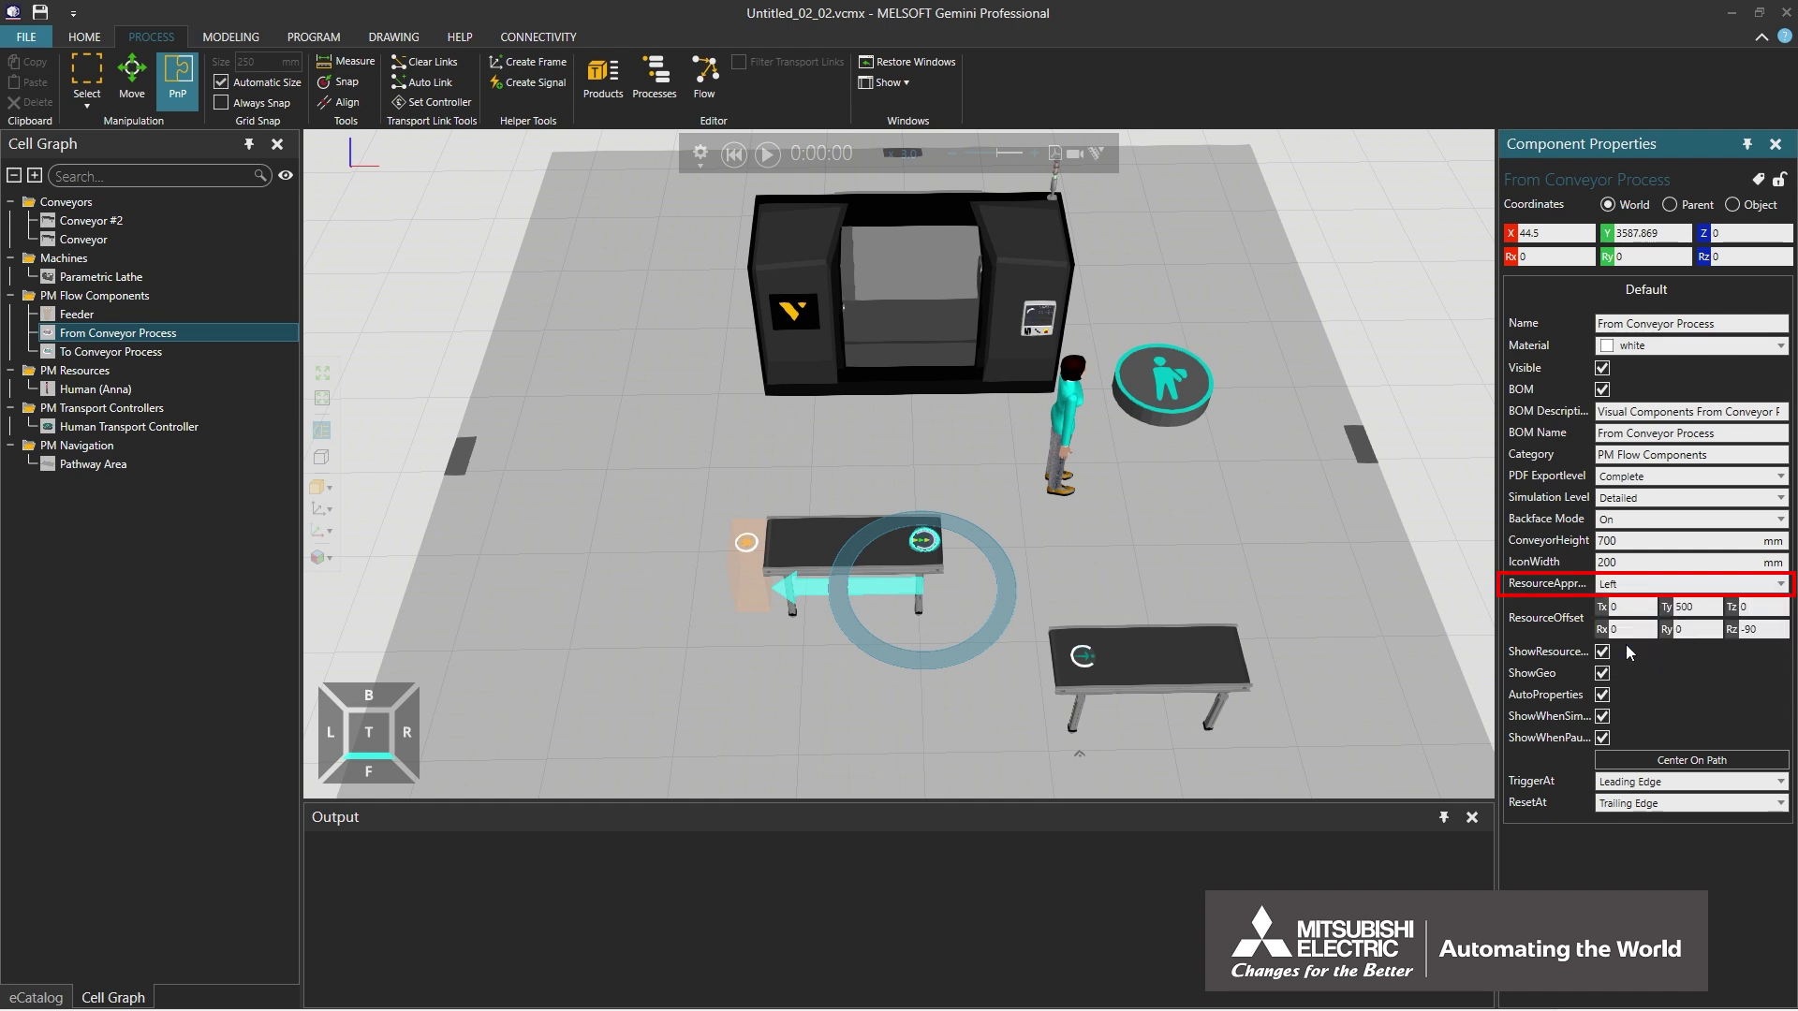
pyautogui.click(767, 153)
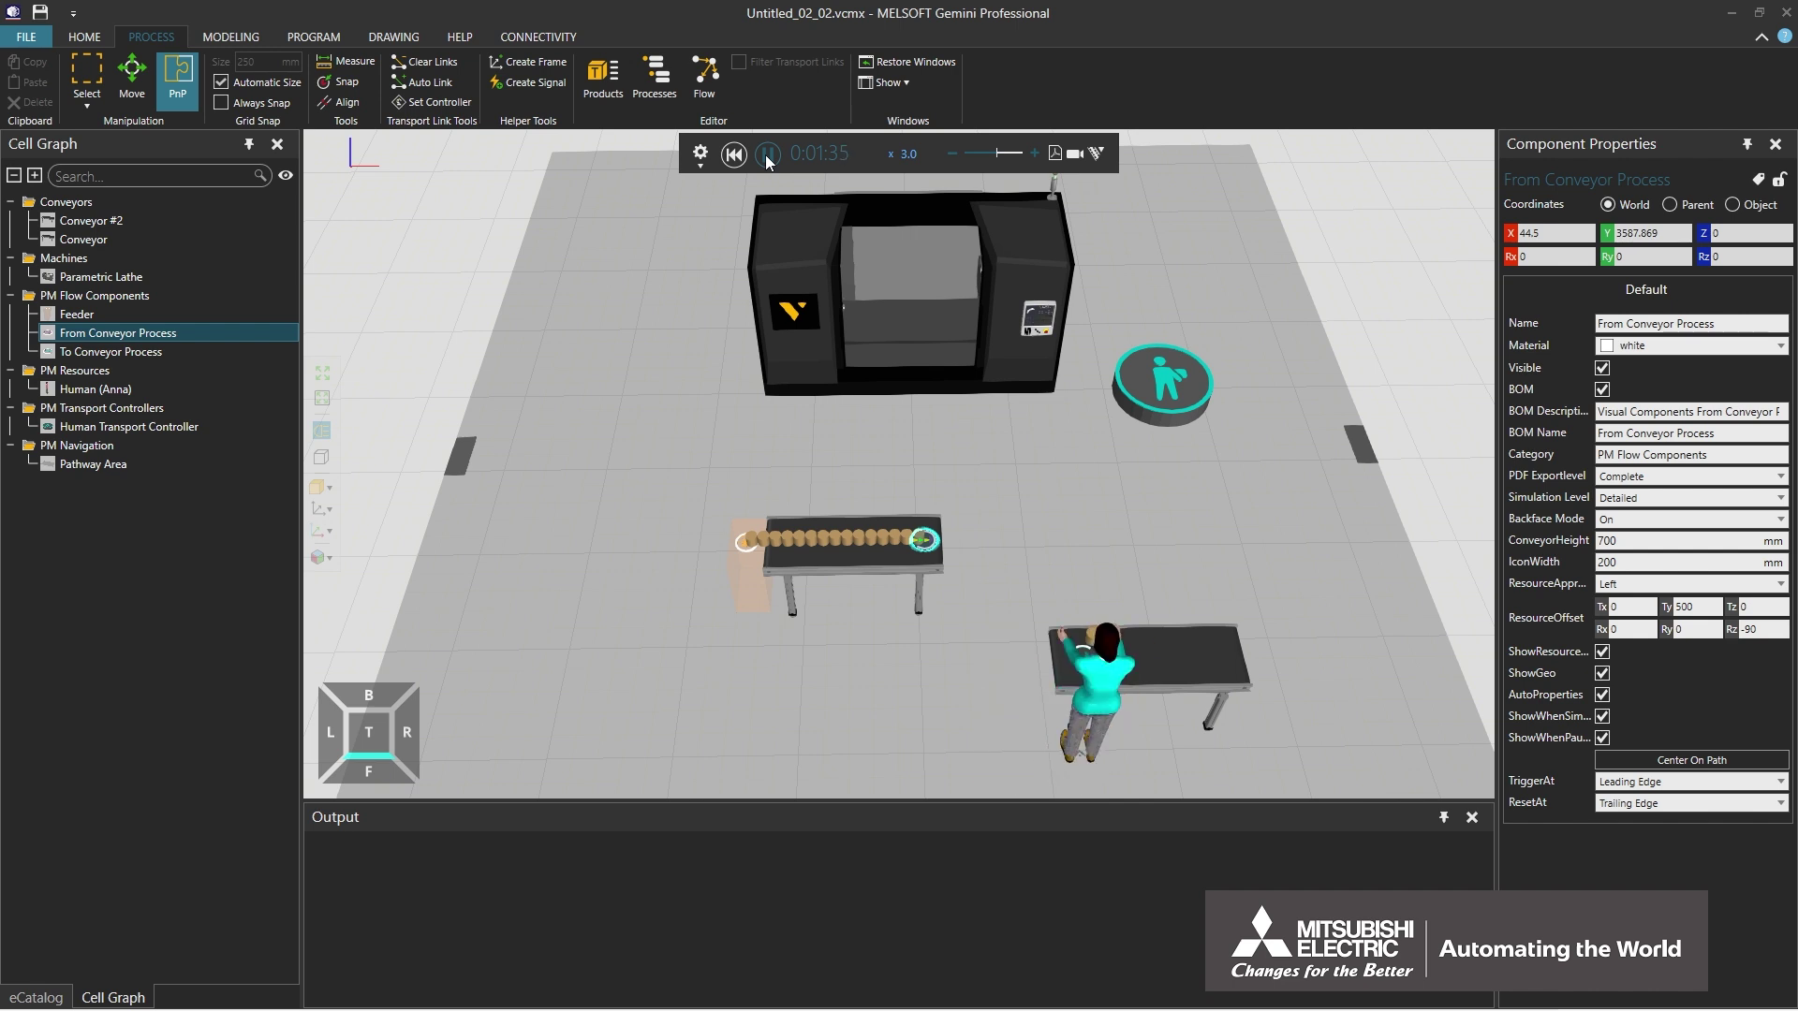
pyautogui.click(733, 155)
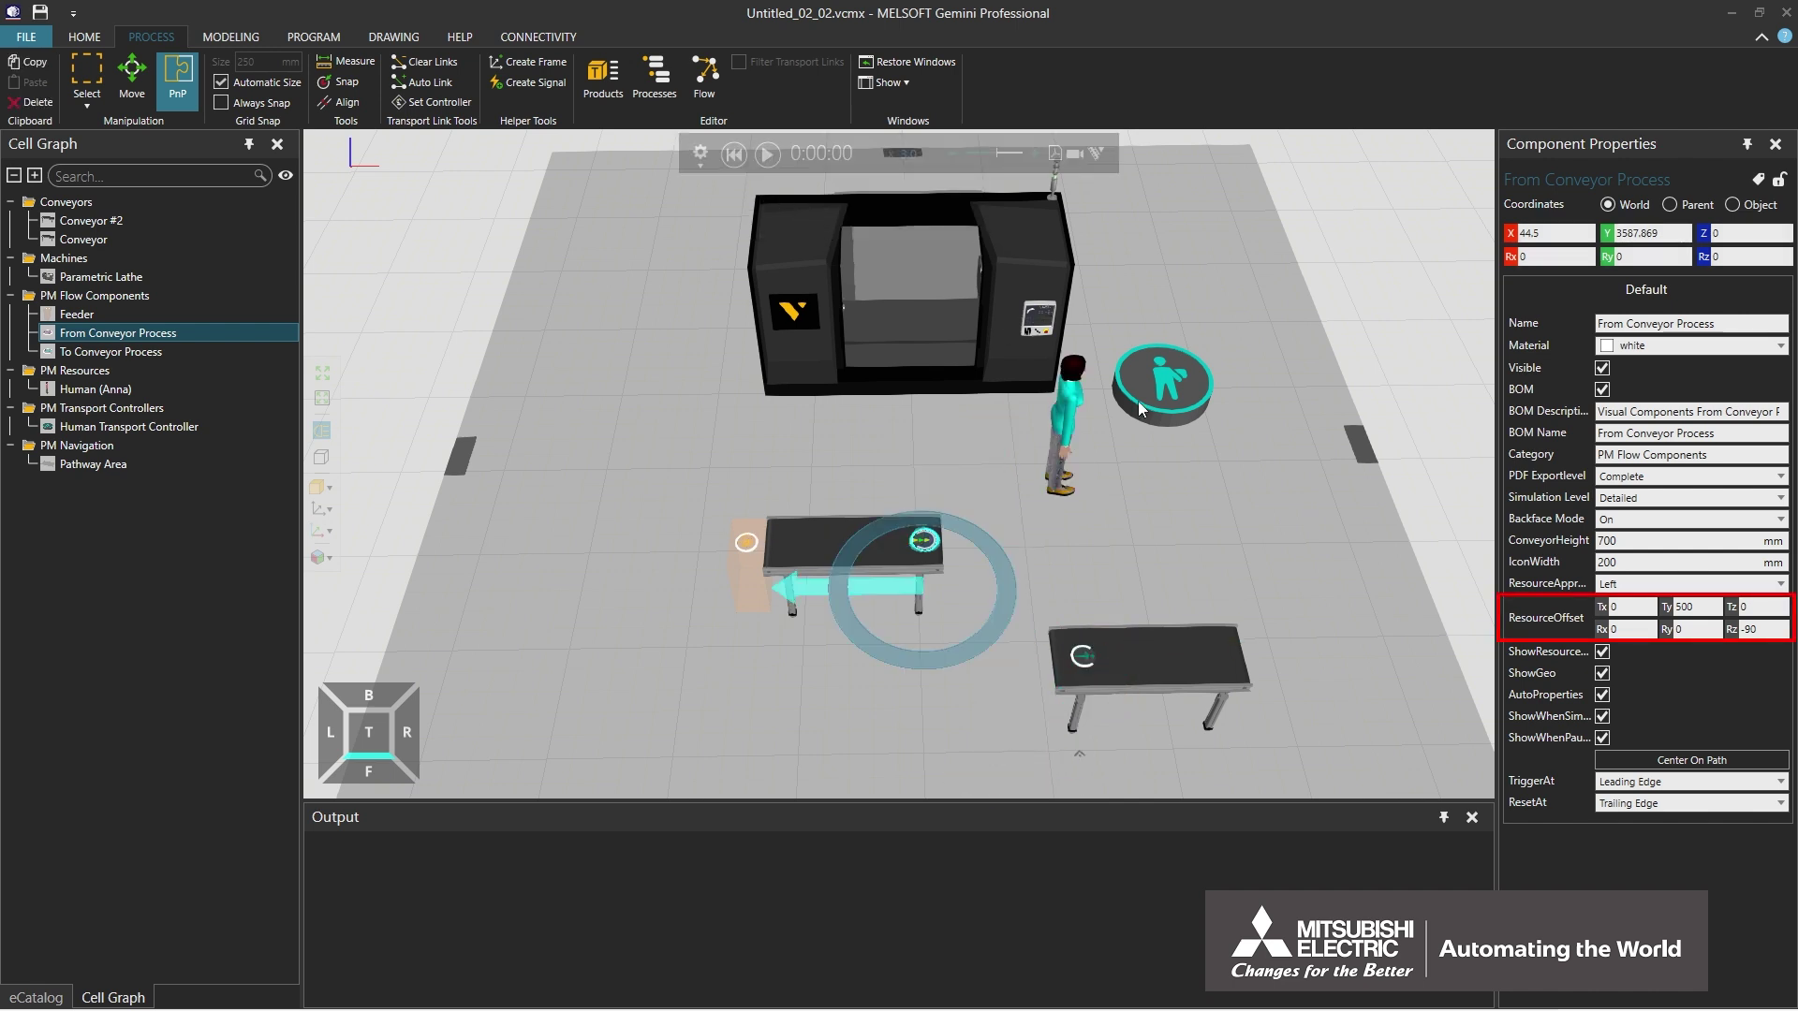
# Set the From Conveyor Process's ResourceOffset Tx to 500 and run the simulation with the new worker position
pyautogui.click(1610, 609)
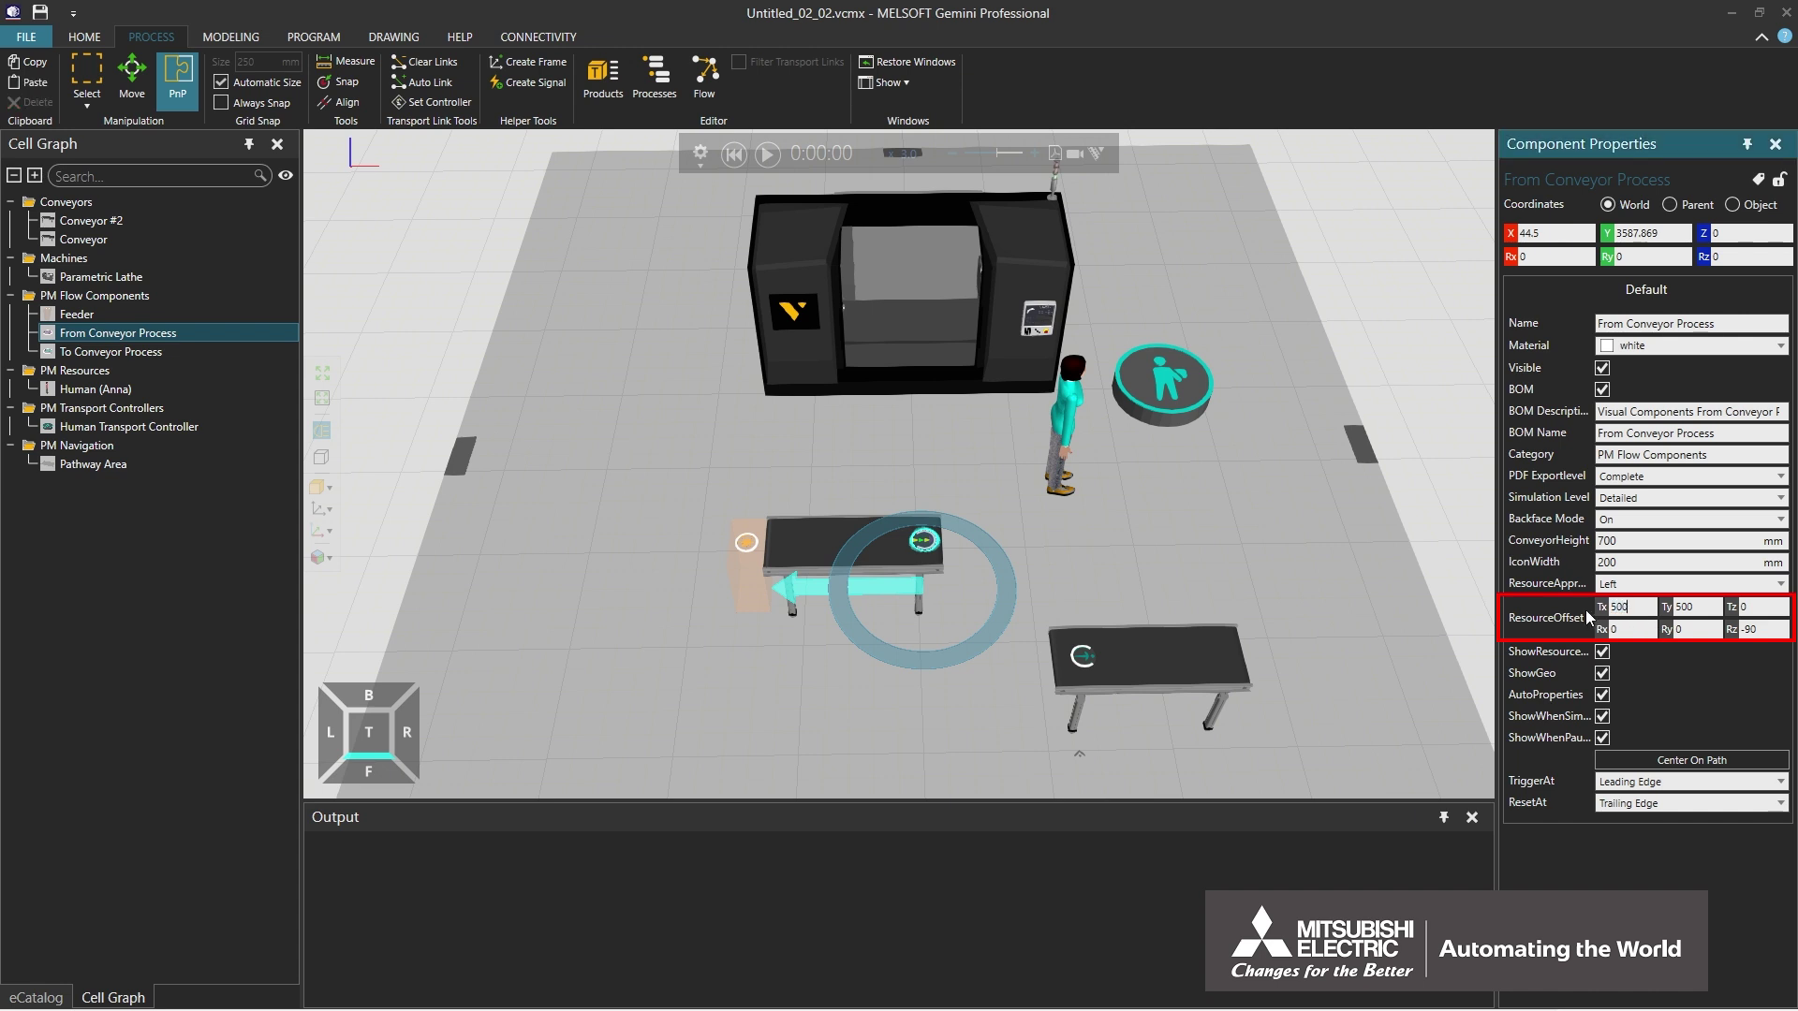
pyautogui.press('Return')
pyautogui.click(767, 155)
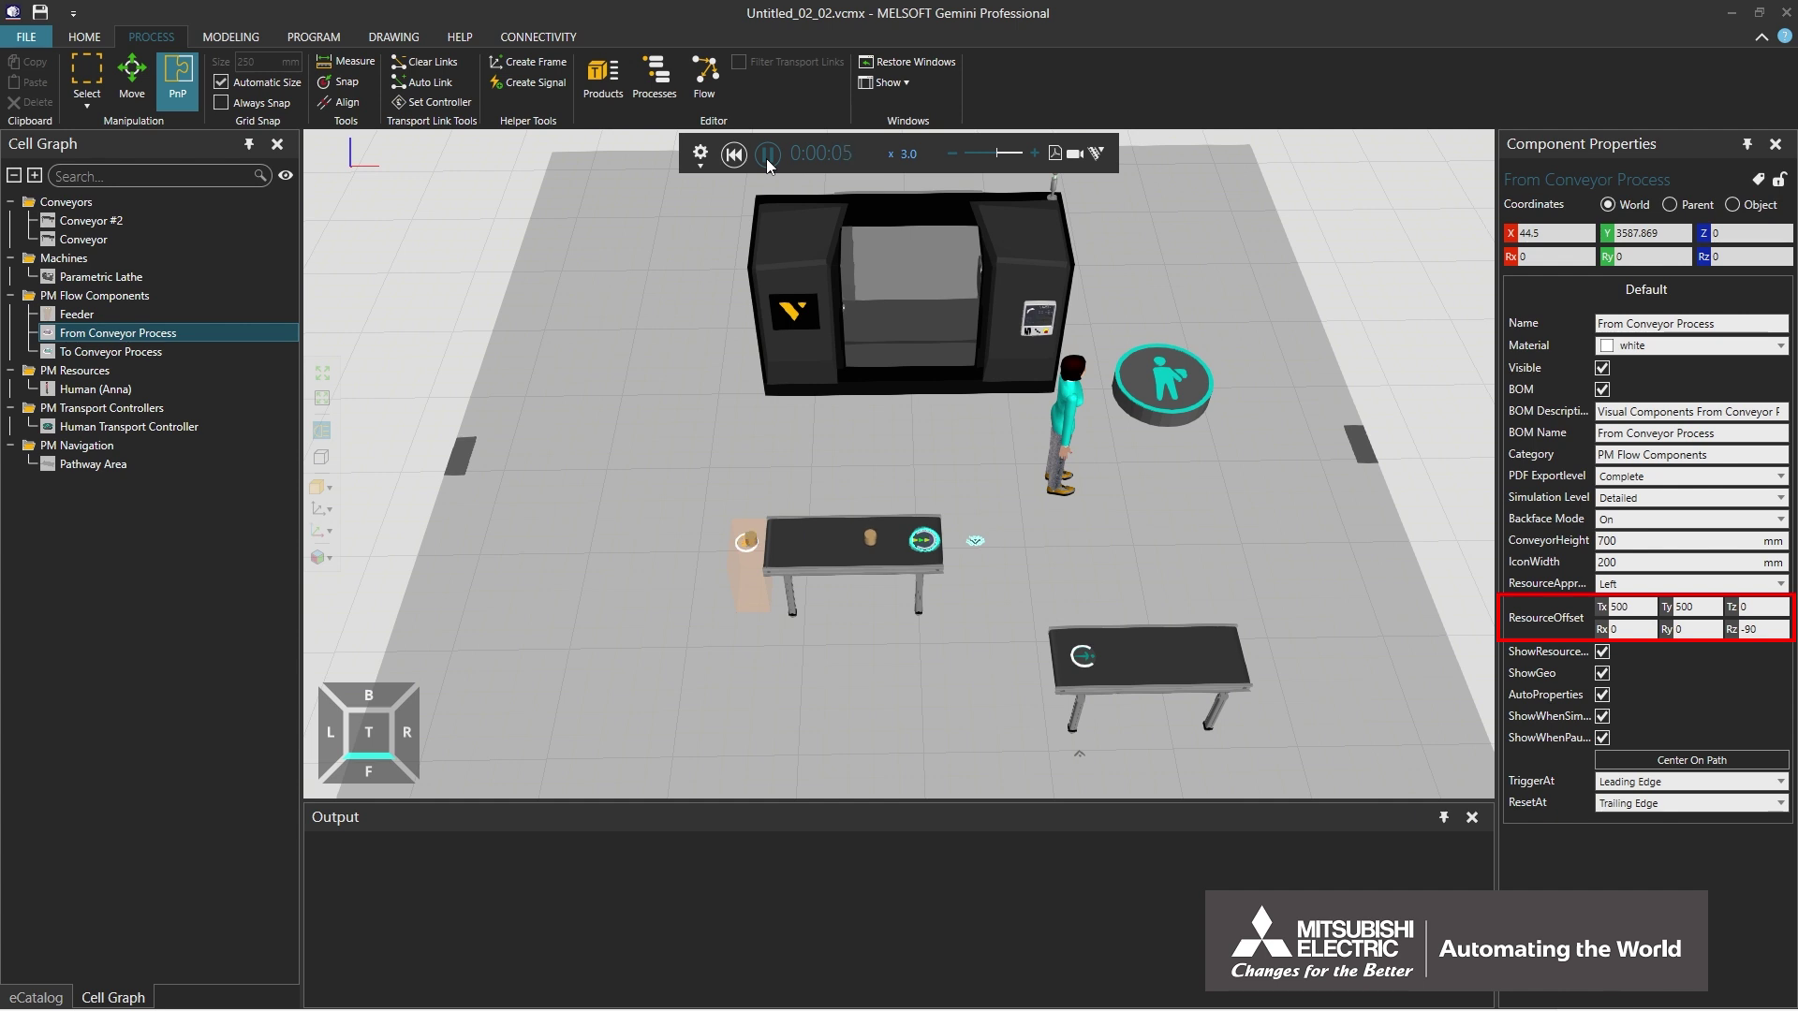